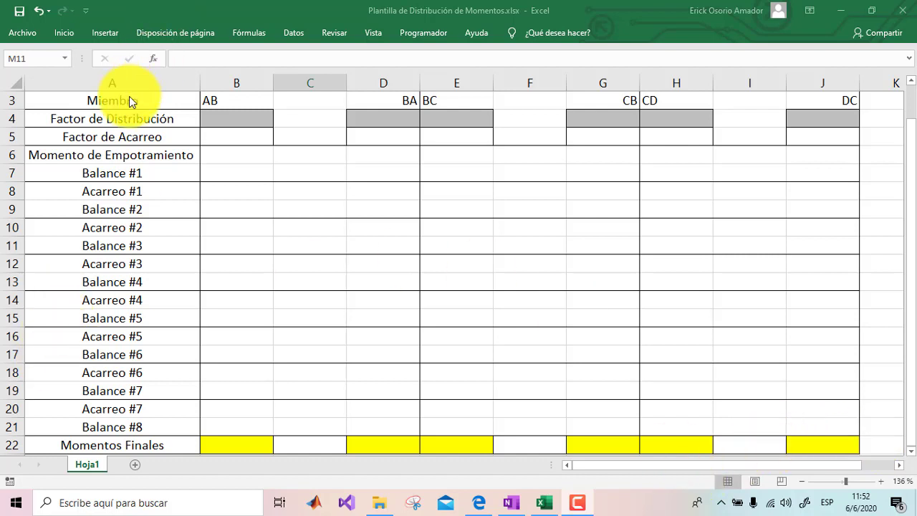
Step: Point out the BA and BC distribution factor, BA fixed-end moment and AB balance cells
{"action": "left_click", "coordinate": [227, 123]}
{"action": "left_click", "coordinate": [385, 105]}
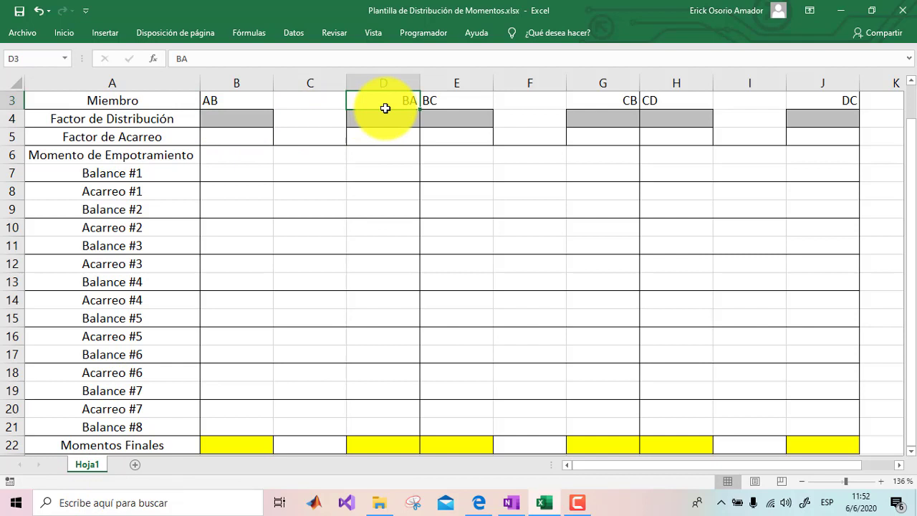
{"action": "left_click", "coordinate": [446, 126]}
{"action": "left_click", "coordinate": [380, 123]}
{"action": "left_click", "coordinate": [356, 154]}
{"action": "left_click", "coordinate": [213, 170]}
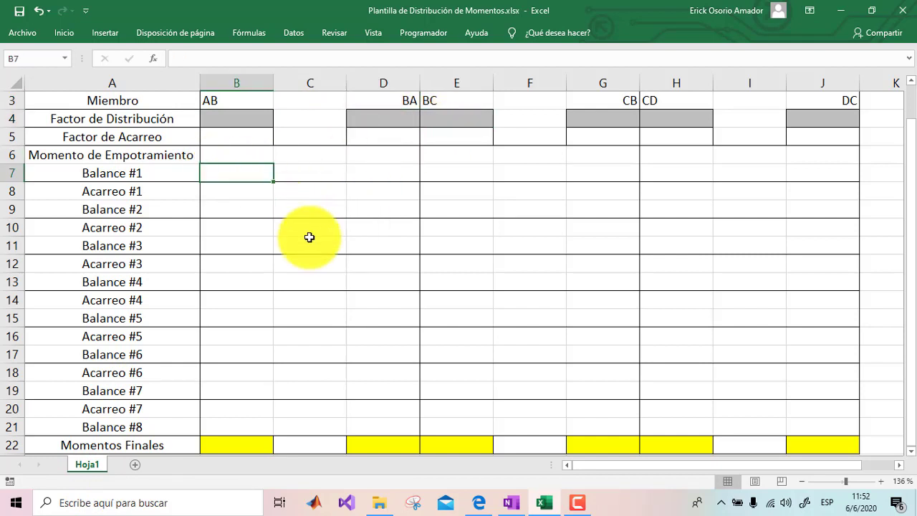
{"action": "left_click", "coordinate": [309, 238]}
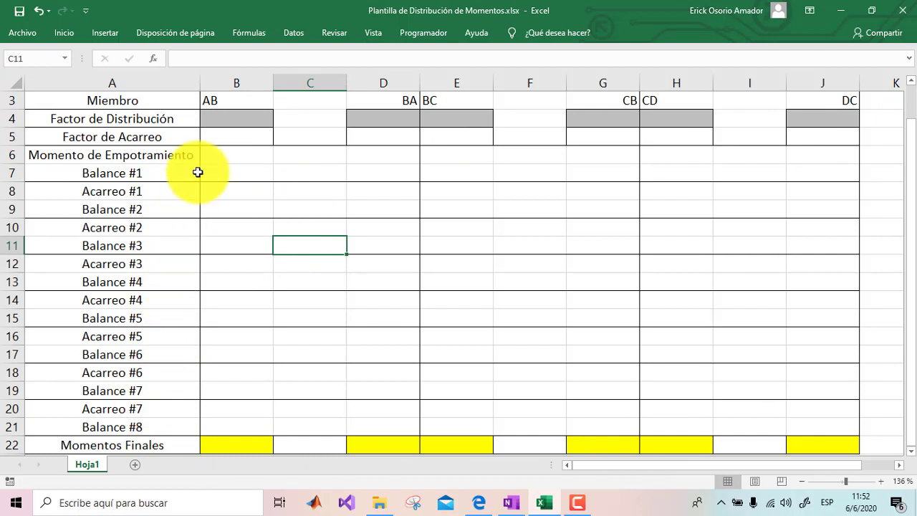
Step: Walk through the Miembro heading and member columns AB to DC, and view the beam example slide
{"action": "left_click", "coordinate": [122, 100]}
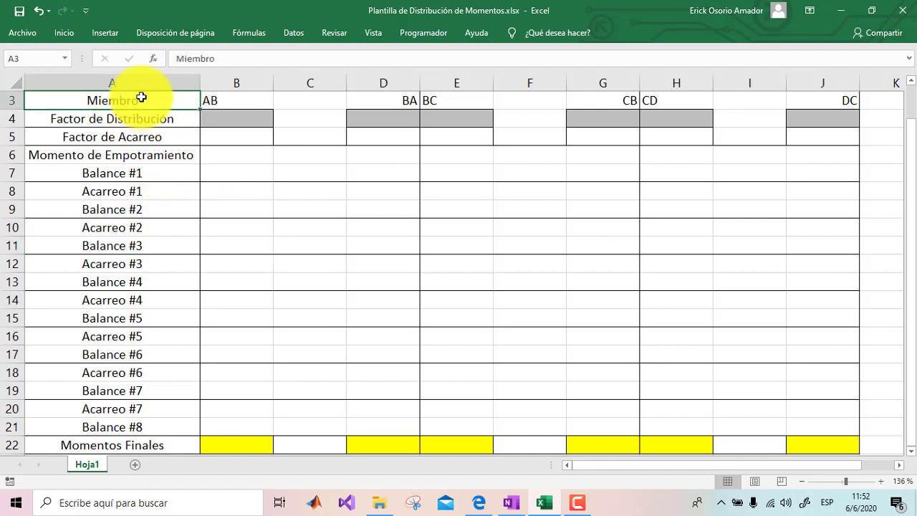
{"action": "left_click", "coordinate": [233, 99]}
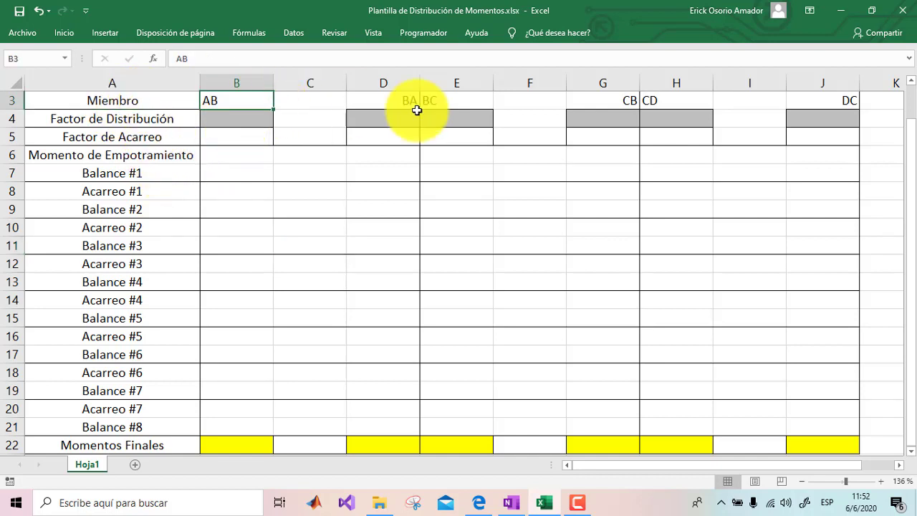
{"action": "left_click", "coordinate": [372, 99]}
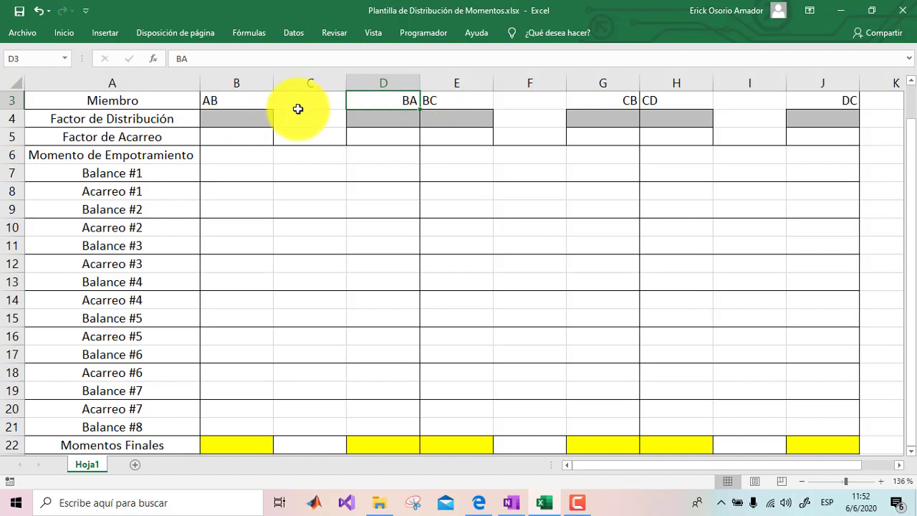
{"action": "left_click", "coordinate": [440, 103]}
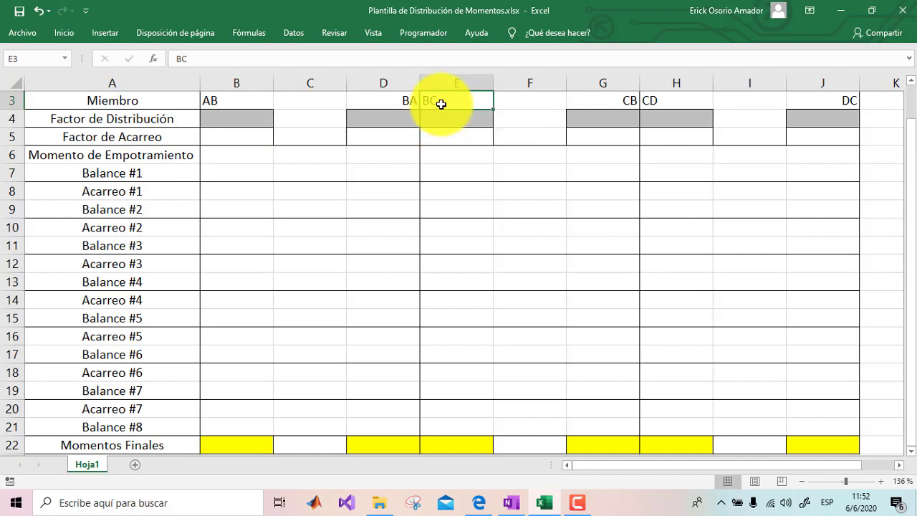
{"action": "left_click", "coordinate": [609, 101]}
{"action": "left_click", "coordinate": [684, 103]}
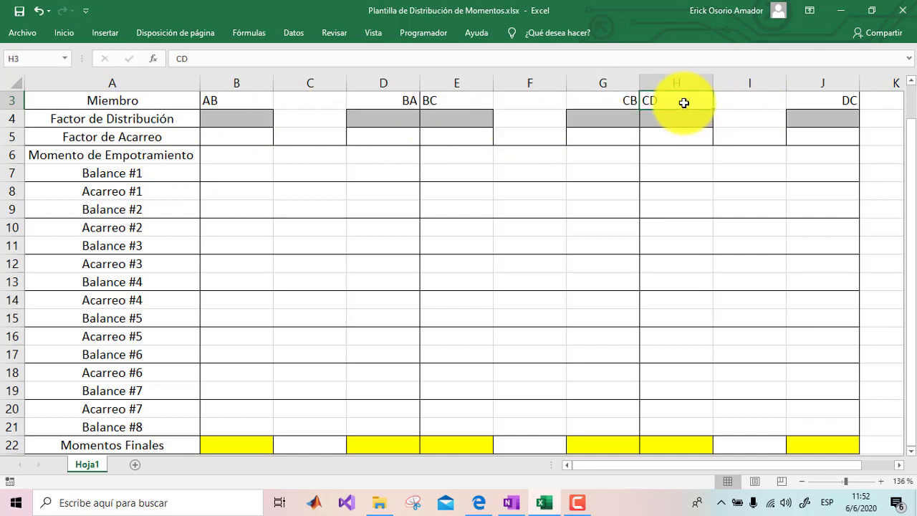
{"action": "left_click", "coordinate": [835, 102]}
{"action": "left_click", "coordinate": [387, 498]}
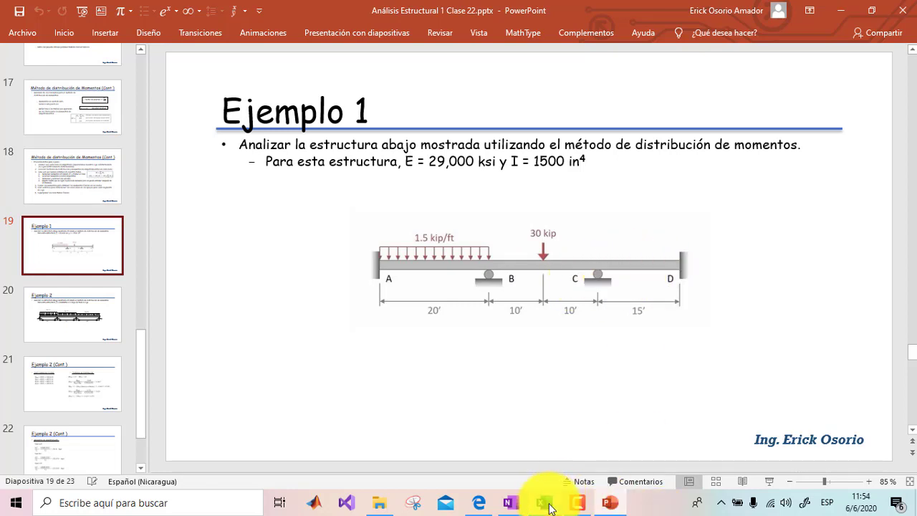
{"action": "left_click", "coordinate": [545, 502]}
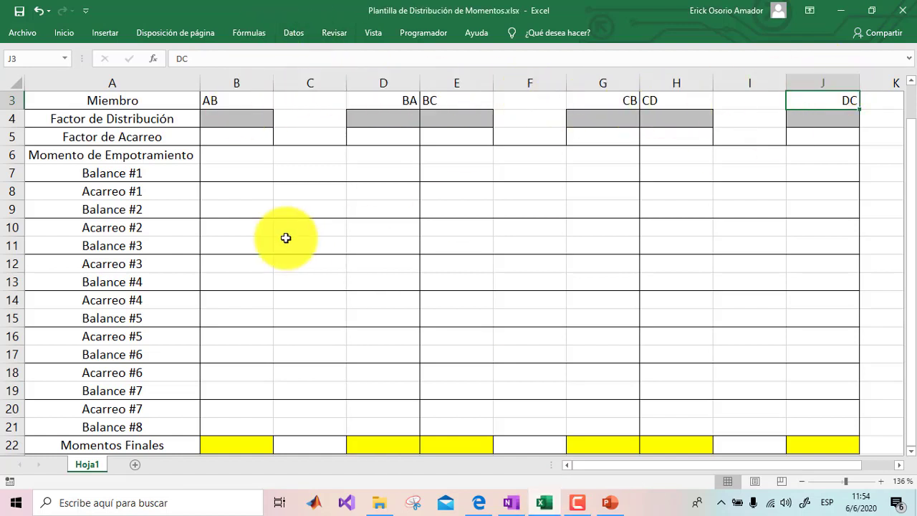
Step: Point out AB's distribution factor row and bring up the handwritten distribution factor notes
{"action": "left_click", "coordinate": [277, 188]}
{"action": "left_click", "coordinate": [220, 102]}
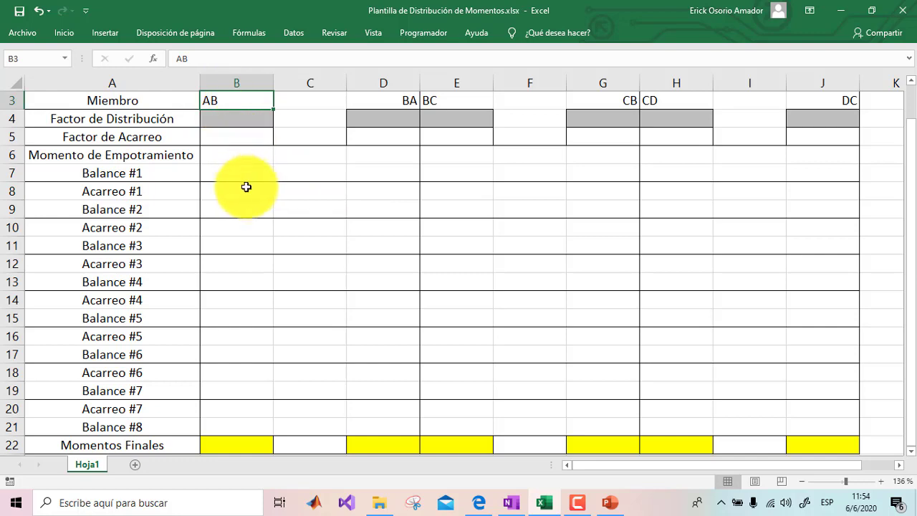
{"action": "left_click", "coordinate": [144, 124]}
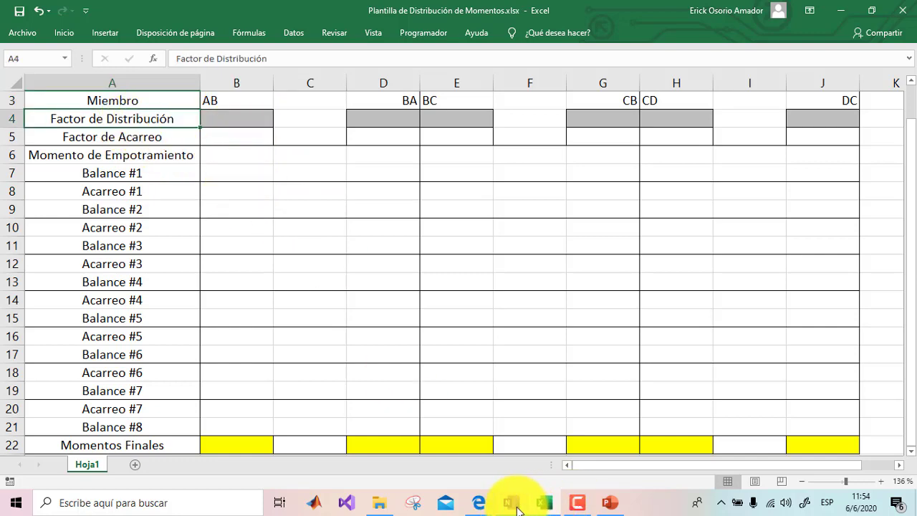
{"action": "left_click", "coordinate": [515, 508]}
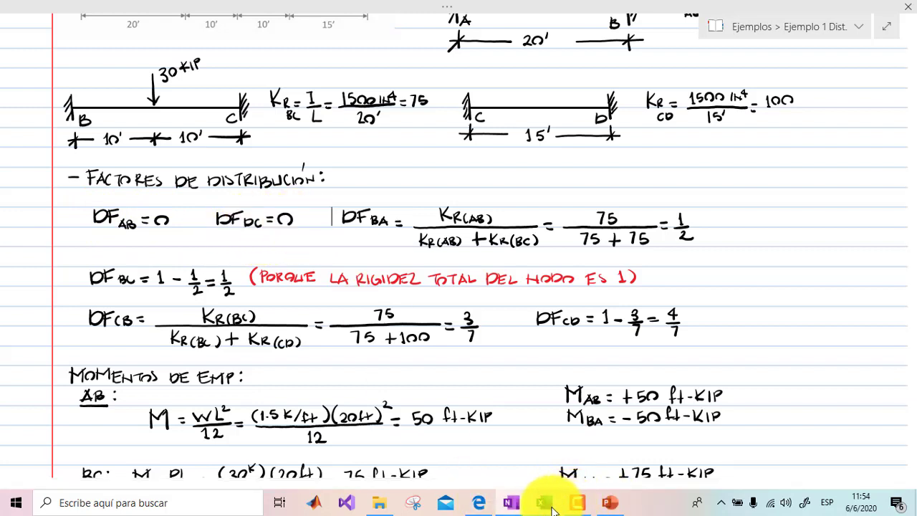
Step: Enter distribution factor 0 for the fixed ends AB and DC
{"action": "left_click", "coordinate": [553, 510]}
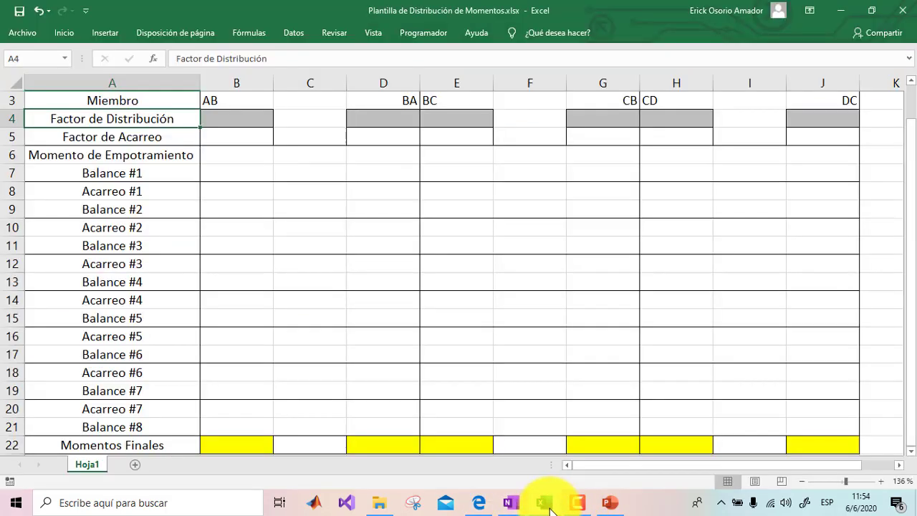
{"action": "left_click", "coordinate": [241, 107]}
{"action": "left_click", "coordinate": [240, 126]}
{"action": "type", "text": "0"}
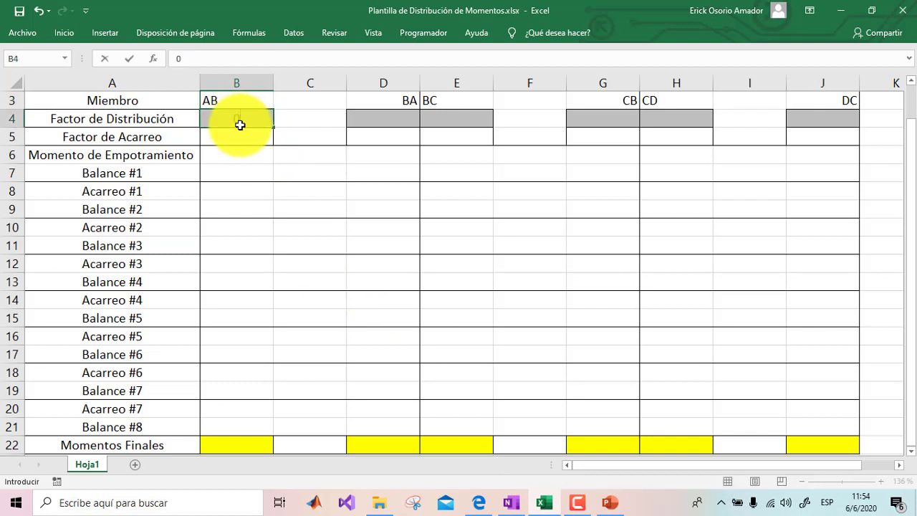
{"action": "left_click", "coordinate": [831, 123]}
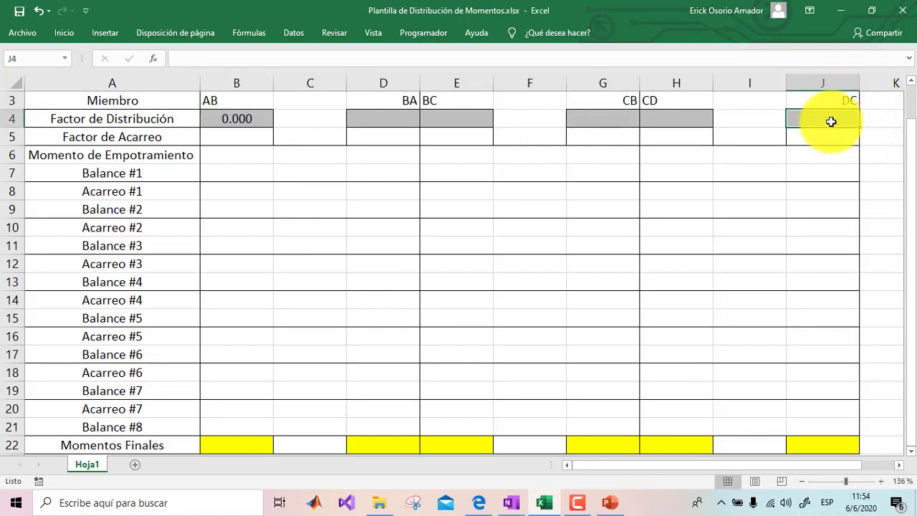
{"action": "type", "text": "0"}
{"action": "left_click", "coordinate": [716, 172]}
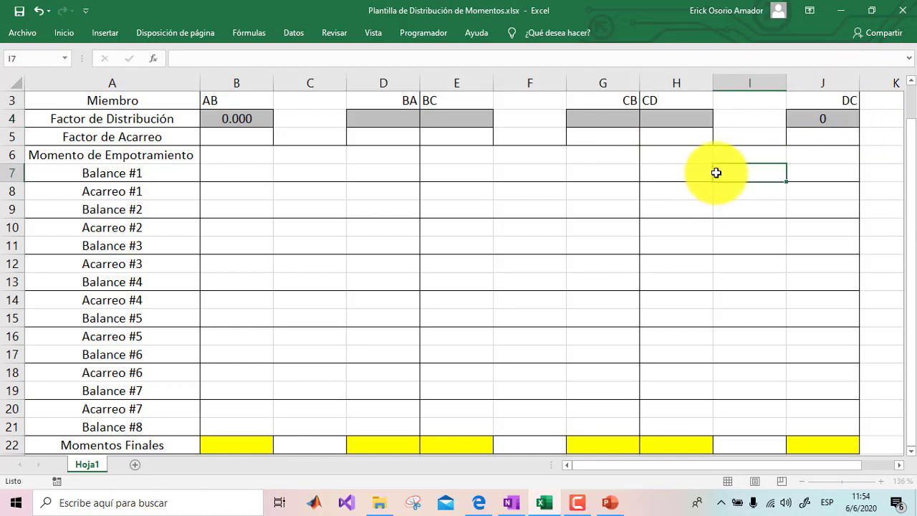
Step: After checking the notes, enter 1/2 as the distribution factor for BA and BC
{"action": "left_click", "coordinate": [510, 503]}
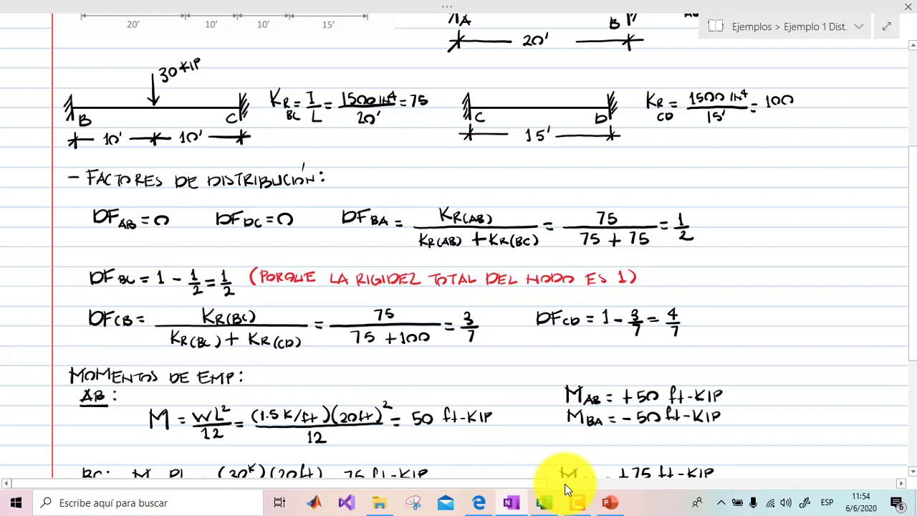
{"action": "mouse_move", "coordinate": [547, 505]}
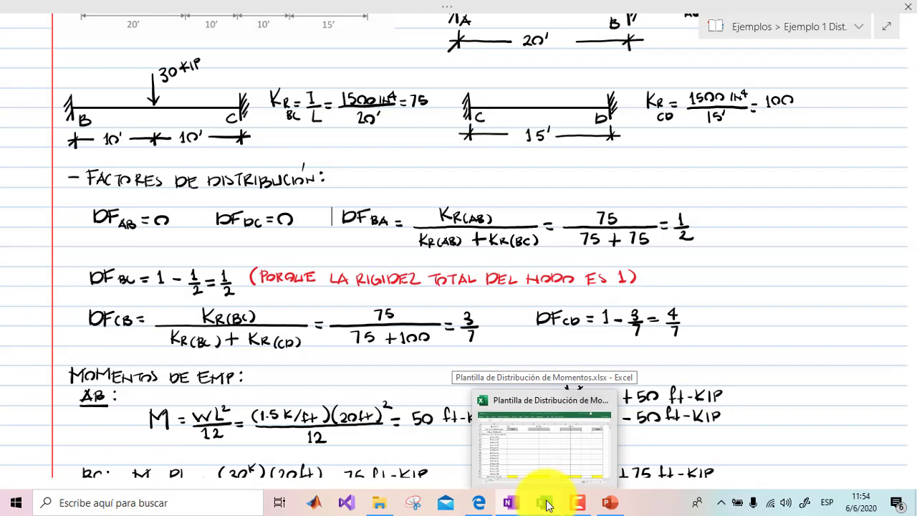
{"action": "left_click", "coordinate": [546, 505]}
{"action": "left_click", "coordinate": [399, 123]}
{"action": "type", "text": "1/2"}
{"action": "key", "text": "Return"}
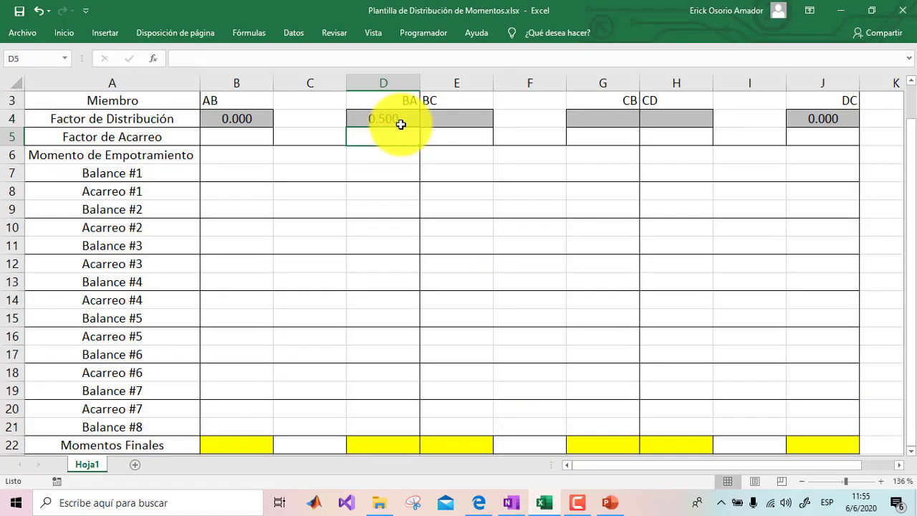
{"action": "left_click", "coordinate": [400, 123]}
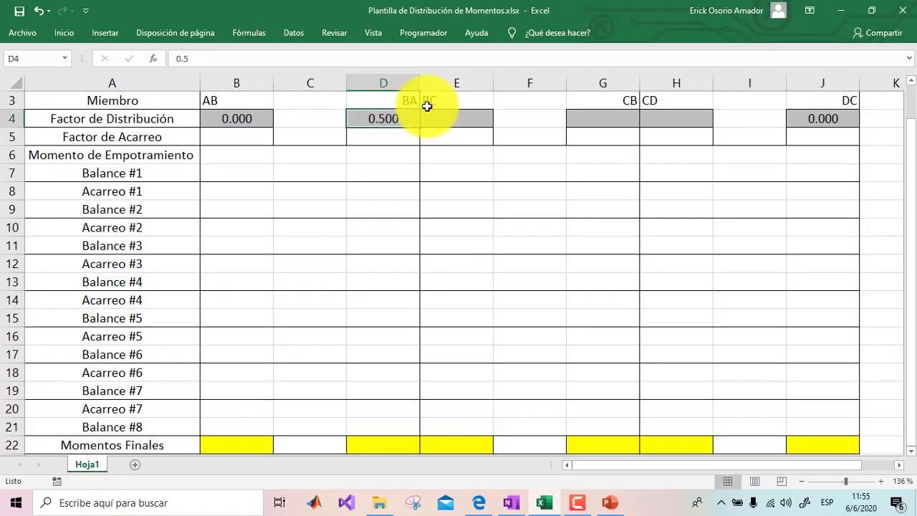
{"action": "left_click", "coordinate": [465, 120]}
{"action": "type", "text": "1/2"}
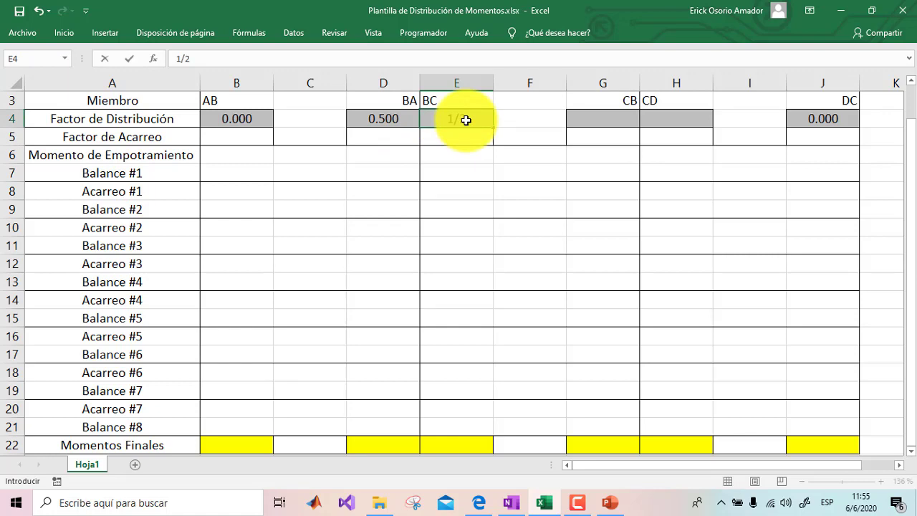
{"action": "key", "text": "Return"}
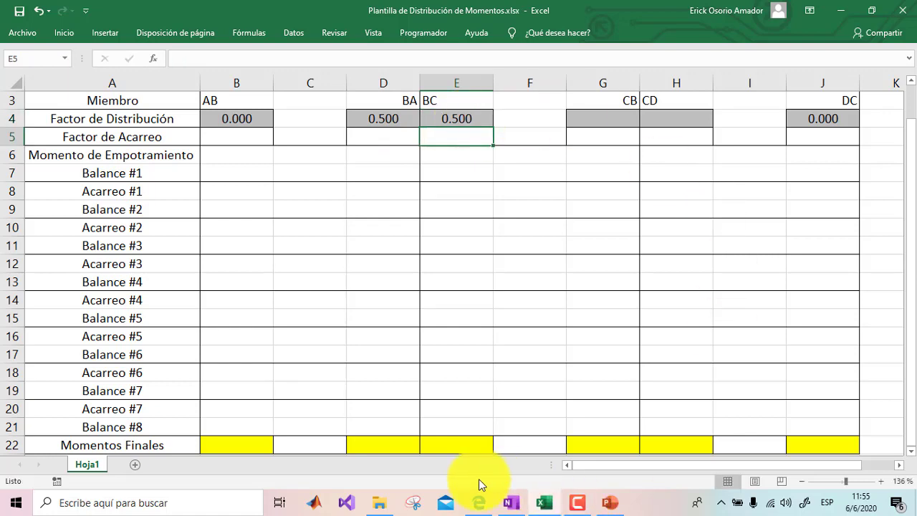
Step: After rechecking the notes, enter 3/7 for CB and 4/7 for CD
{"action": "left_click", "coordinate": [513, 500]}
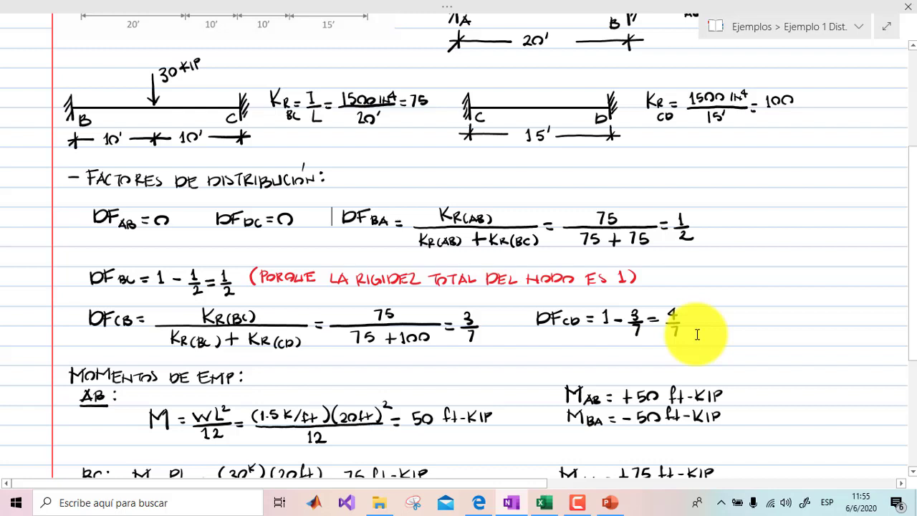
{"action": "left_click", "coordinate": [547, 500]}
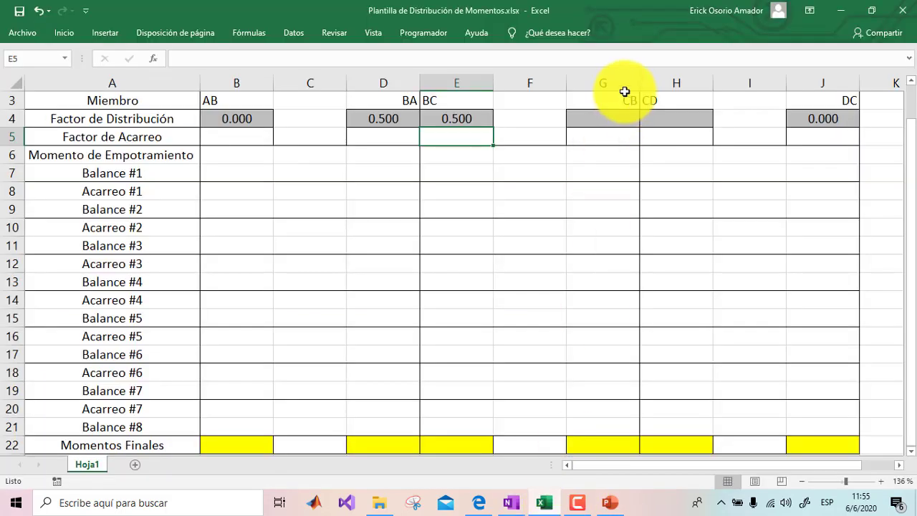
{"action": "left_click", "coordinate": [614, 122]}
{"action": "type", "text": "3/"}
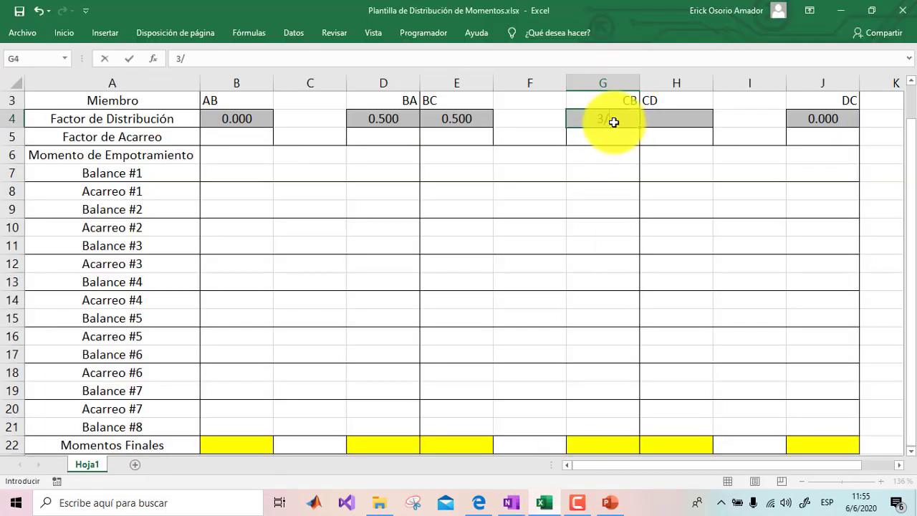
{"action": "type", "text": "7"}
{"action": "key", "text": "Return"}
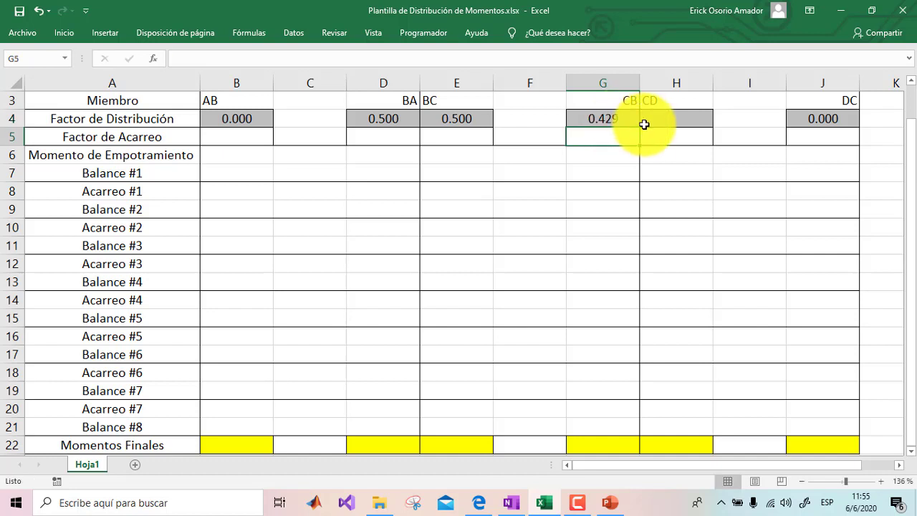
{"action": "left_click", "coordinate": [656, 115]}
{"action": "type", "text": "4/7"}
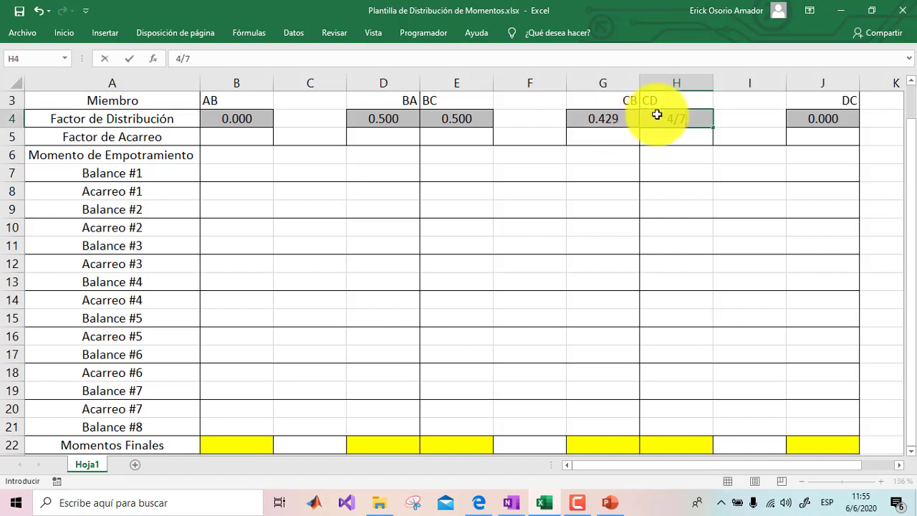
{"action": "key", "text": "Return"}
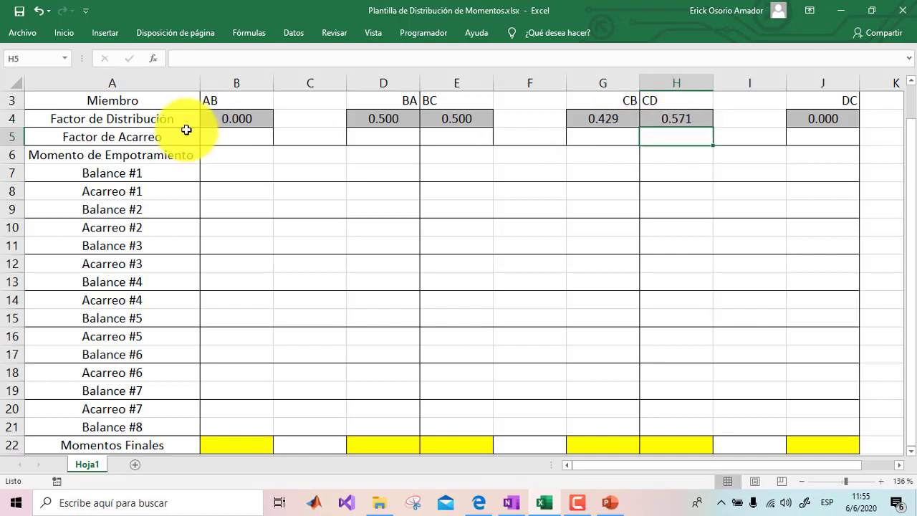
Step: Enter carry-over factor 0.5 for AB, BA and BC
{"action": "left_click", "coordinate": [225, 140]}
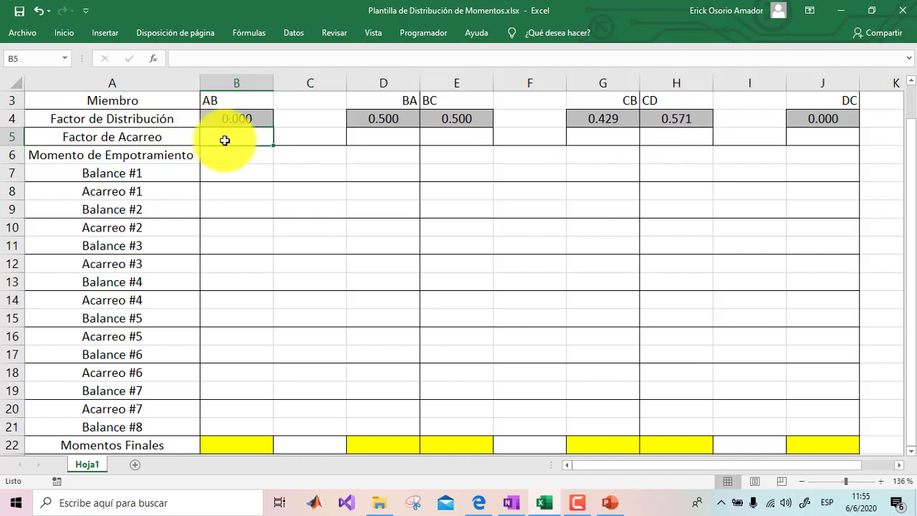
{"action": "type", "text": "0.5"}
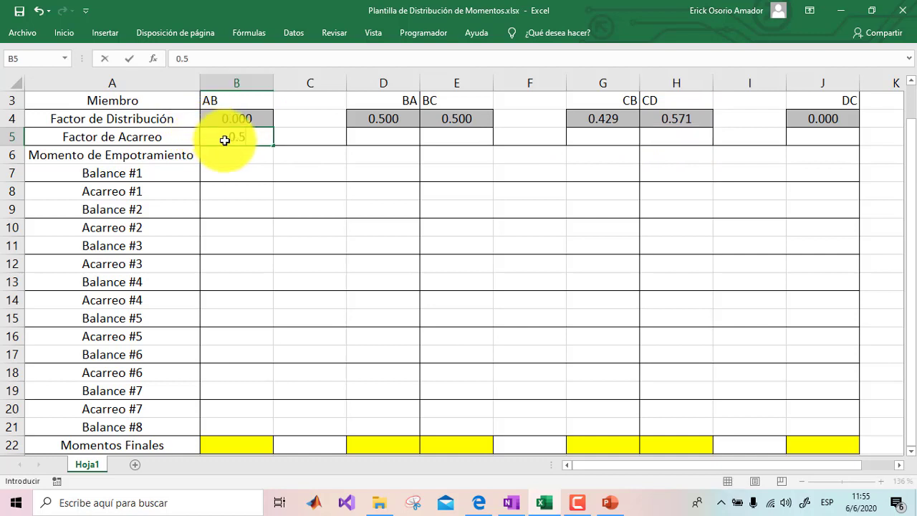
{"action": "key", "text": "Return"}
{"action": "left_click", "coordinate": [375, 131]}
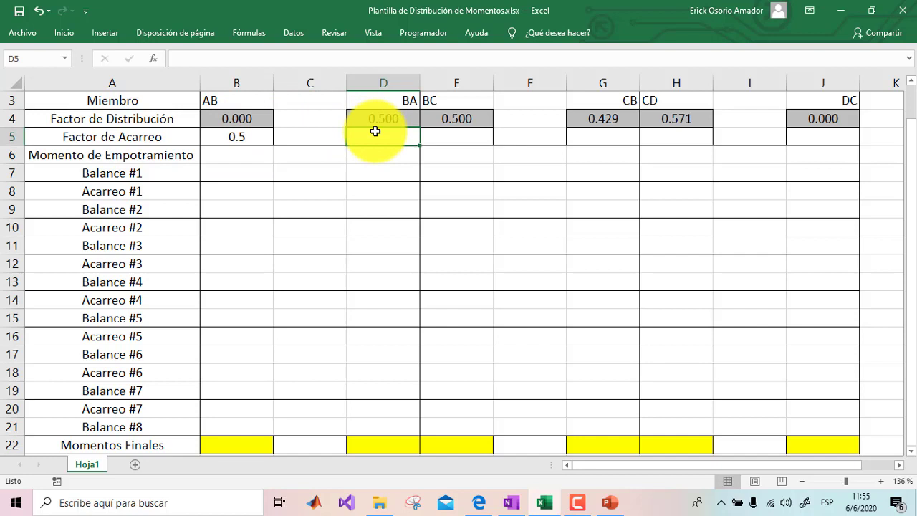
{"action": "type", "text": "0.5"}
{"action": "left_click", "coordinate": [459, 141]}
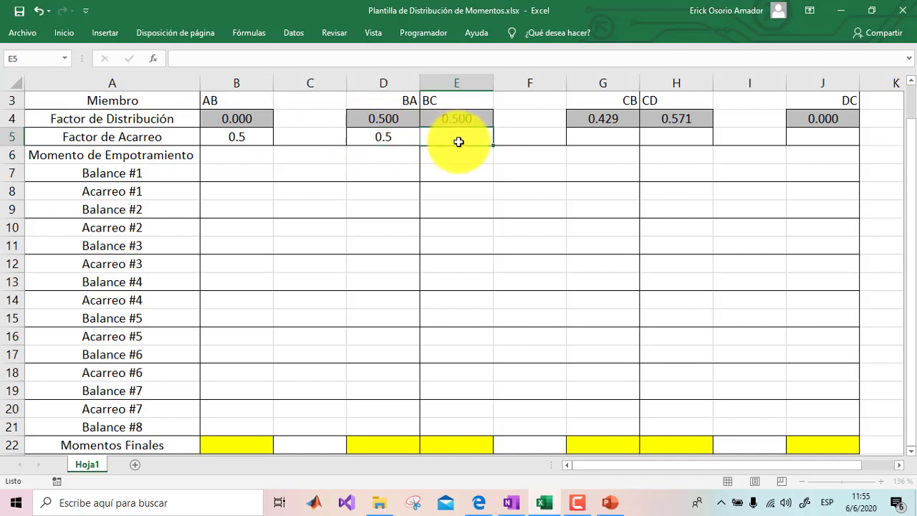
{"action": "type", "text": "0.5"}
{"action": "key", "text": "Return"}
{"action": "type", "text": "4"}
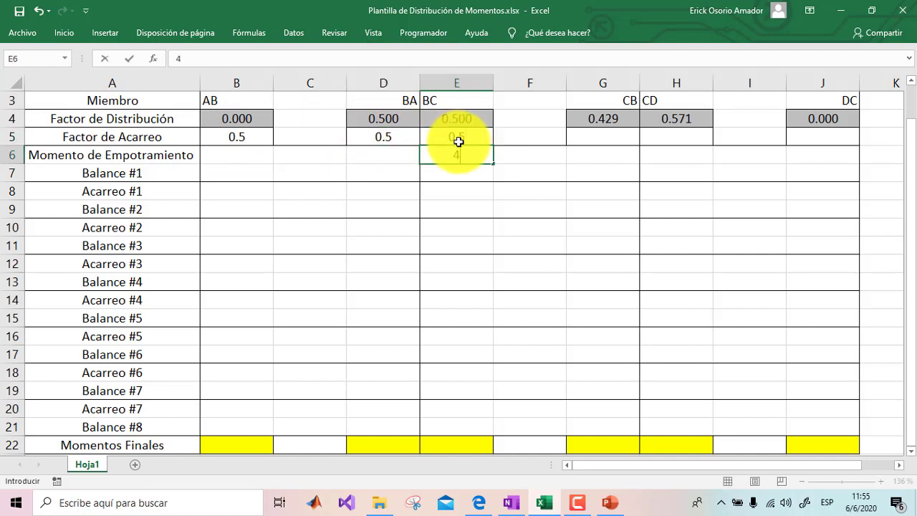
{"action": "left_click", "coordinate": [485, 130]}
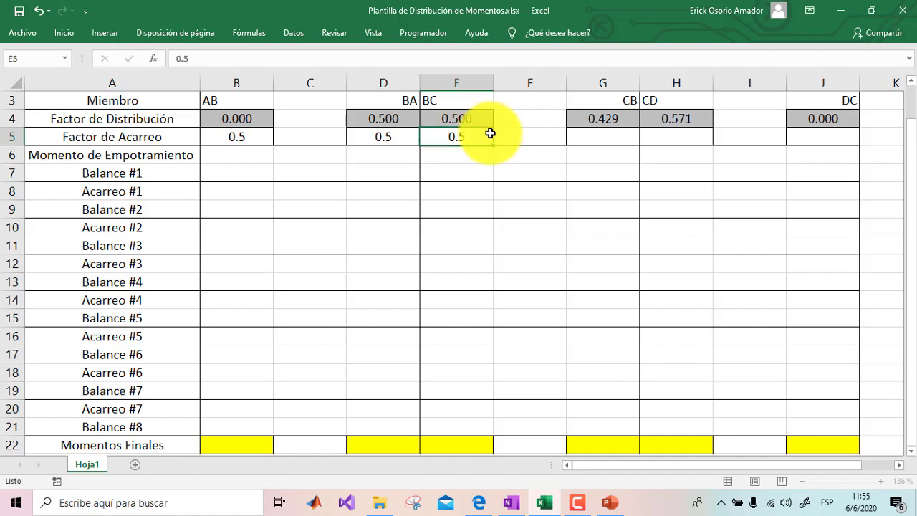
Step: Enter carry-over factor 0.5 for CB, CD and DC, fixing a mistyped digit
{"action": "left_click", "coordinate": [610, 142]}
{"action": "type", "text": "0.5"}
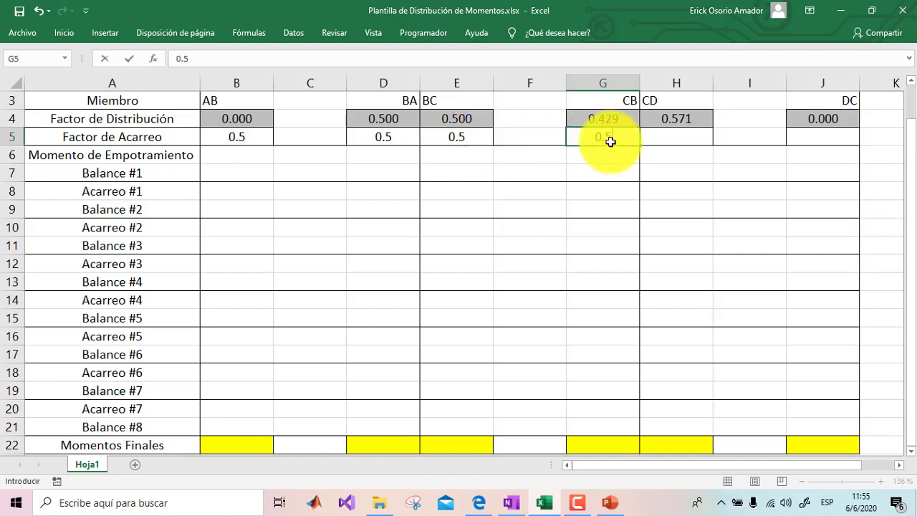
{"action": "key", "text": "Return"}
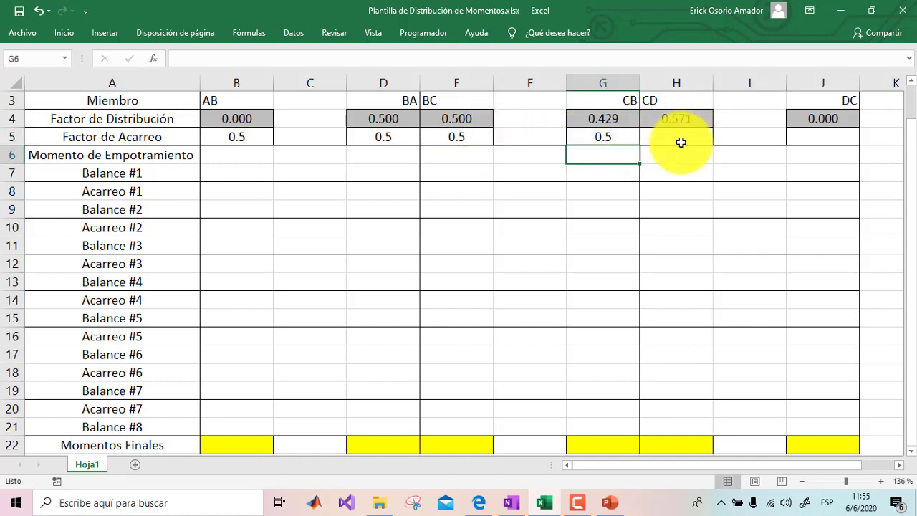
{"action": "left_click", "coordinate": [678, 140]}
{"action": "type", "text": "0.5"}
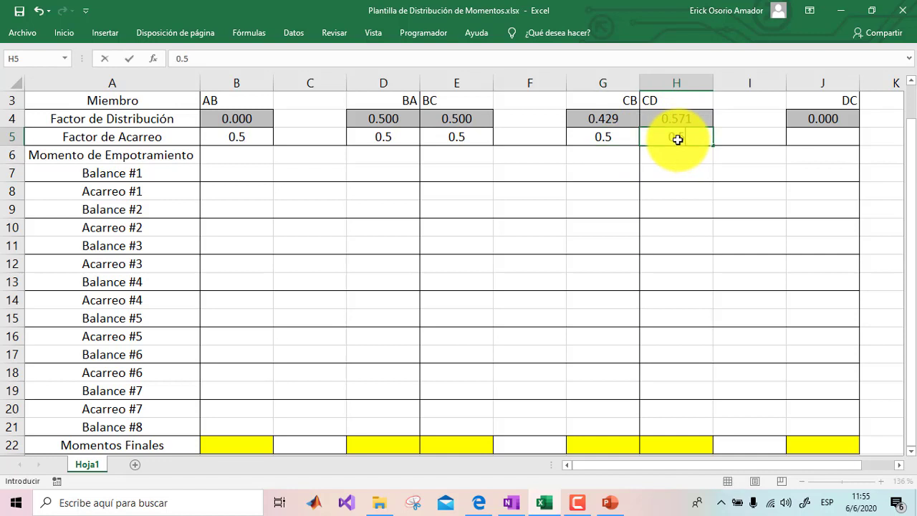
{"action": "key", "text": "Return"}
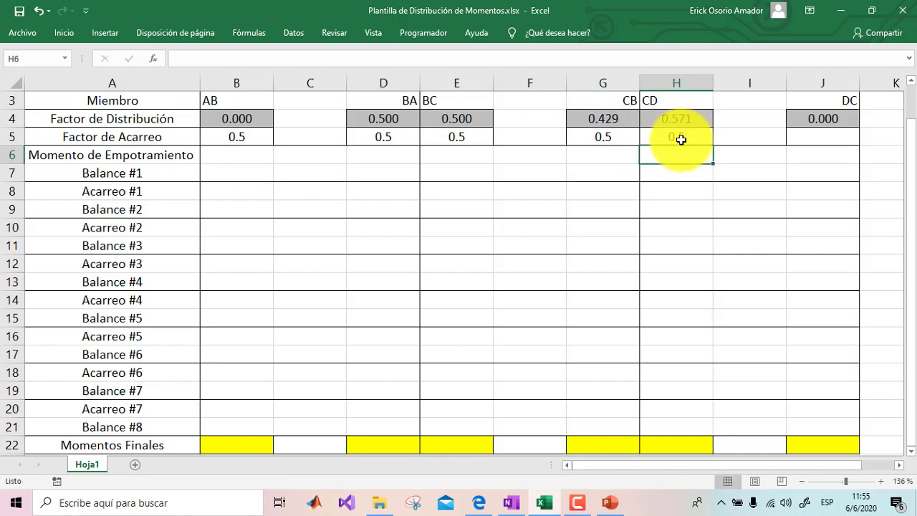
{"action": "left_click", "coordinate": [835, 139]}
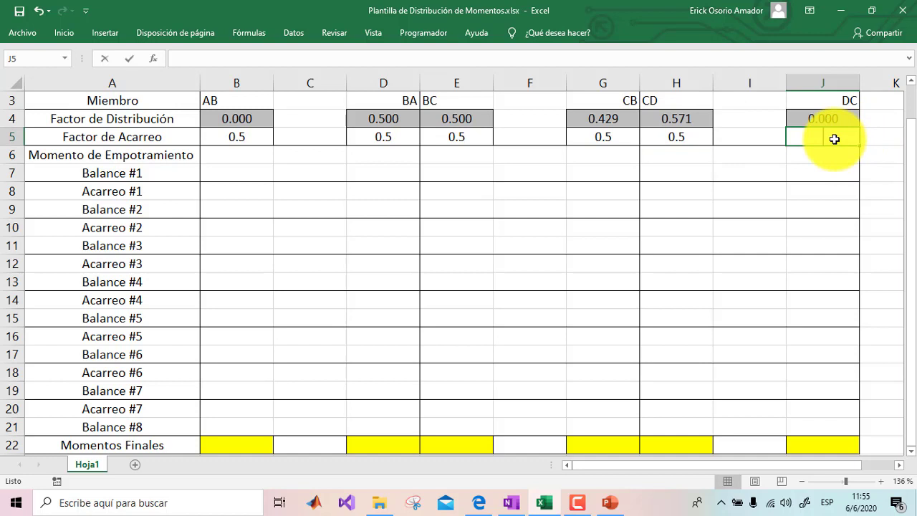
{"action": "type", "text": "0.4"}
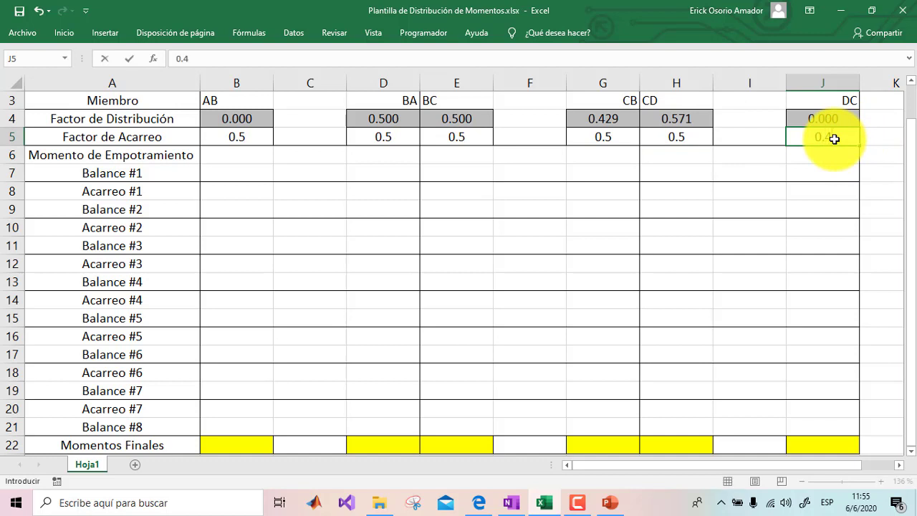
{"action": "key", "text": "BackSpace"}
{"action": "type", "text": "5"}
{"action": "key", "text": "Return"}
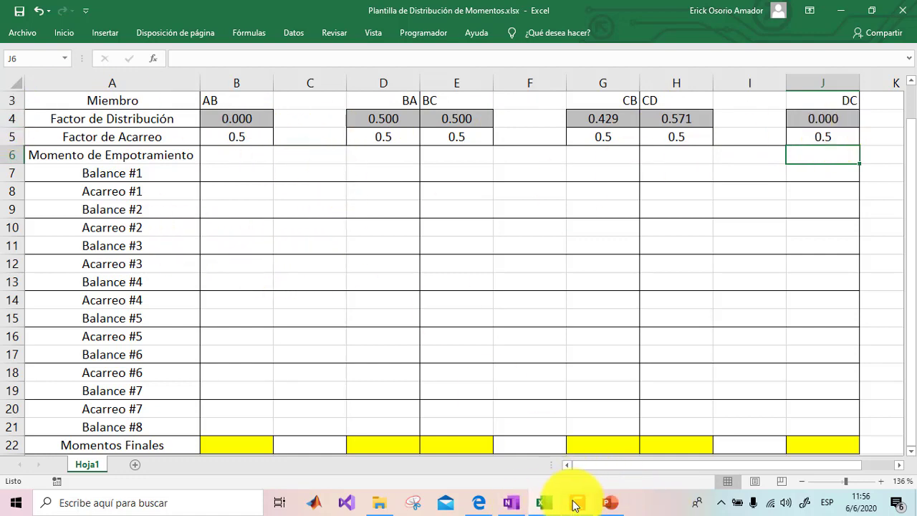
Step: Check the handwritten fixed-end moments (±50 AB, ±75 BC, 0 CD), then return to Excel
{"action": "left_click", "coordinate": [511, 502]}
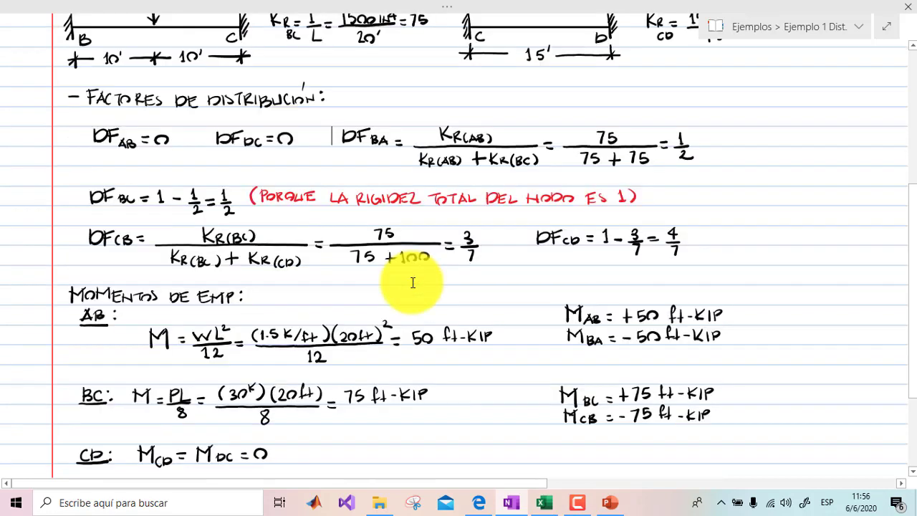
{"action": "scroll", "coordinate": [413, 282], "scroll_direction": "down", "scroll_amount": 3}
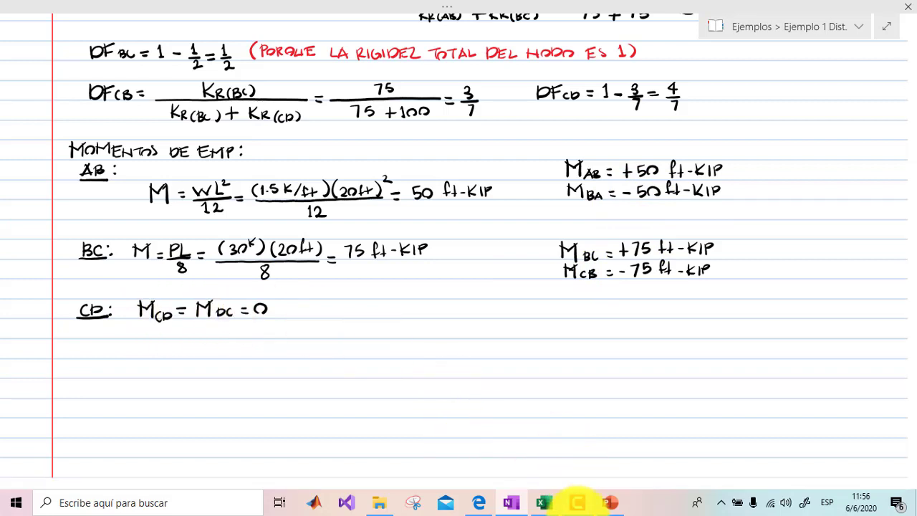
{"action": "mouse_move", "coordinate": [578, 503]}
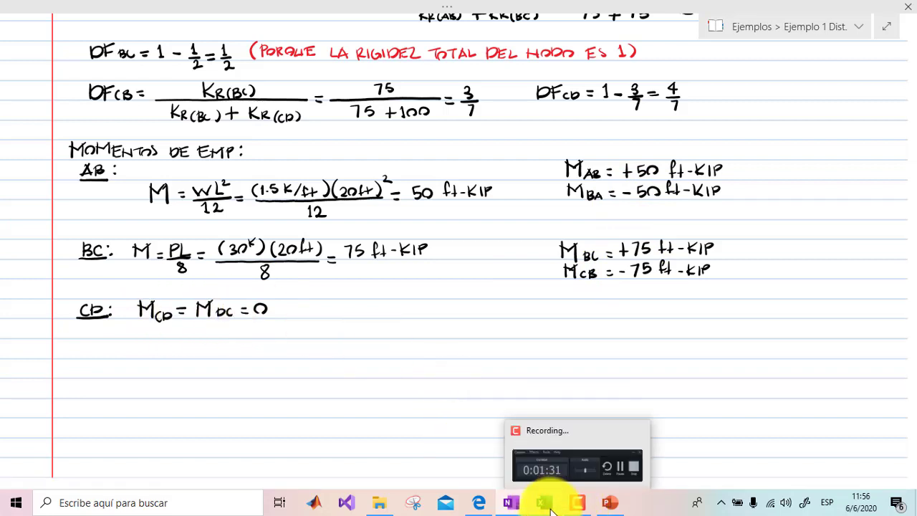
{"action": "left_click", "coordinate": [550, 508]}
Step: Enter fixed-end moments 50 for AB, -50 for BA and 75 for BC
{"action": "left_click", "coordinate": [223, 153]}
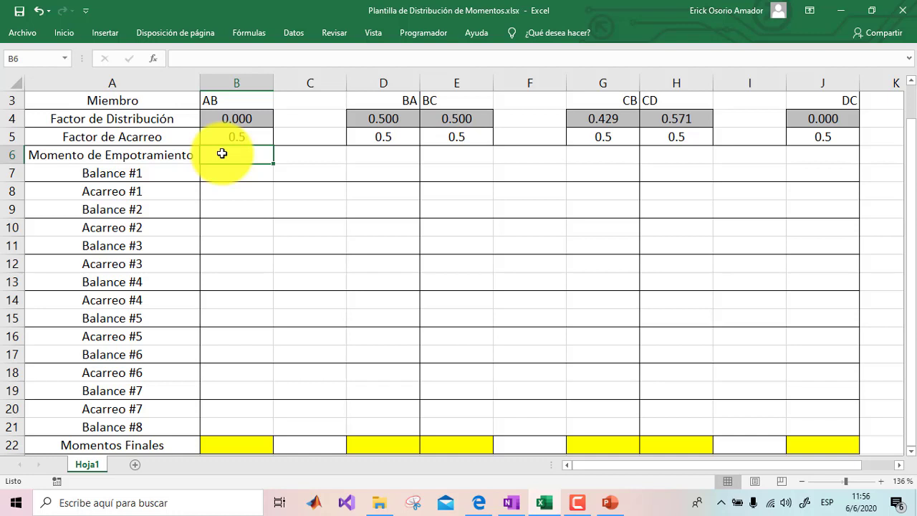
{"action": "type", "text": "50"}
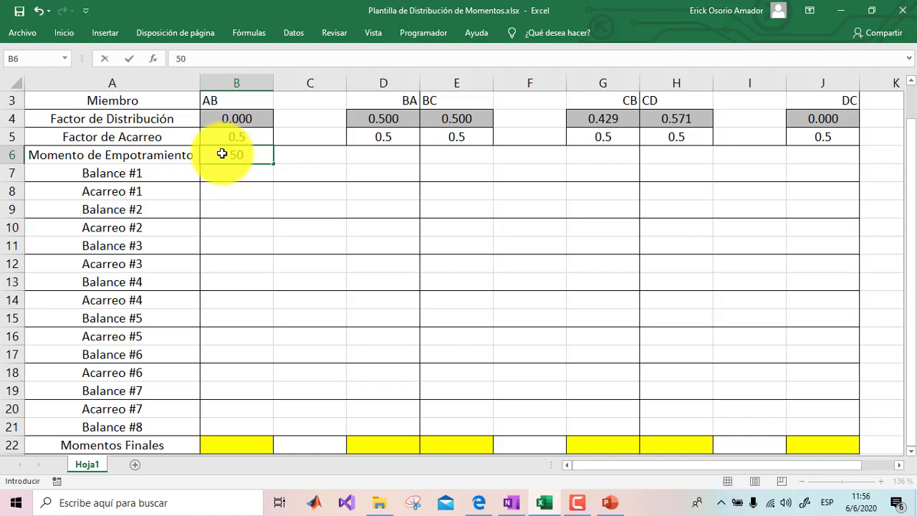
{"action": "key", "text": "Return"}
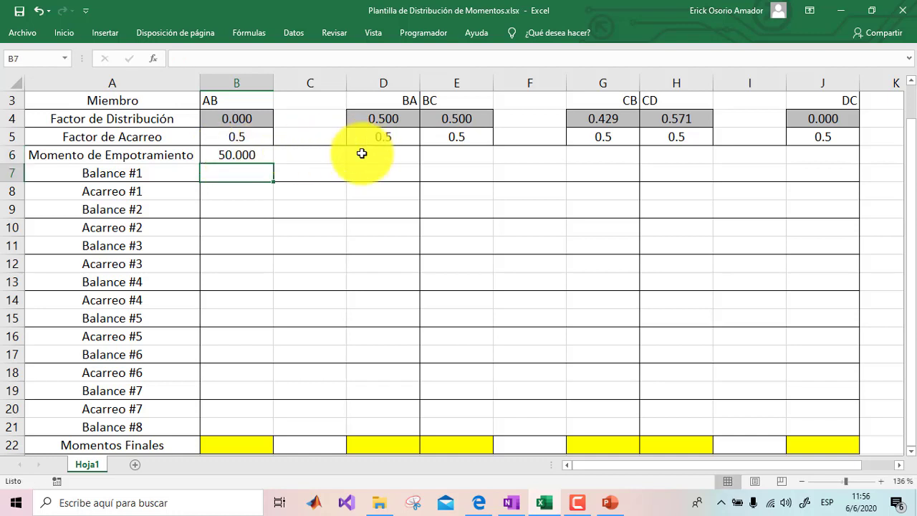
{"action": "left_click", "coordinate": [363, 153]}
{"action": "type", "text": "-50"}
{"action": "key", "text": "Return"}
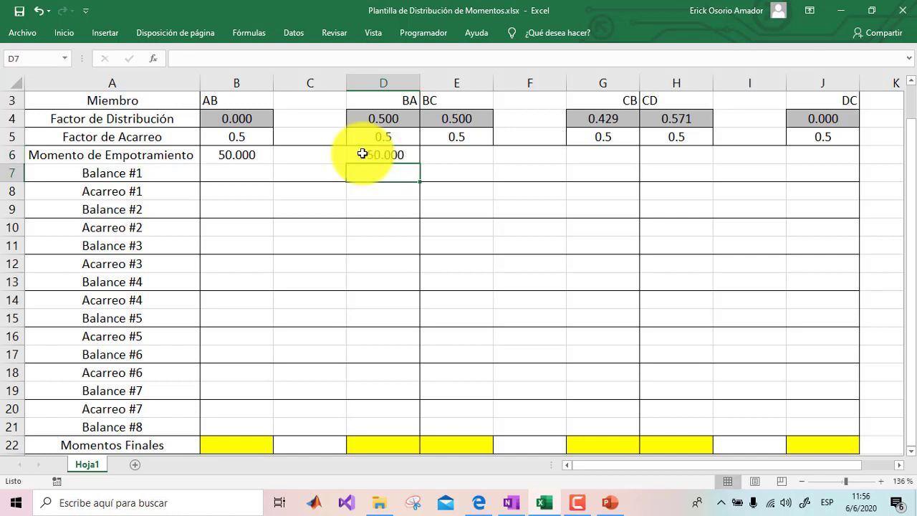
{"action": "left_click", "coordinate": [438, 158]}
{"action": "type", "text": "75"}
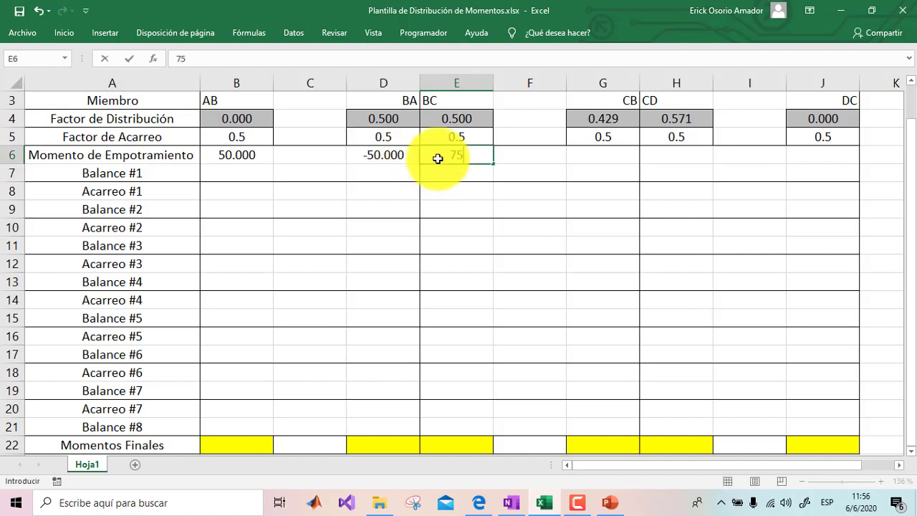
{"action": "key", "text": "Return"}
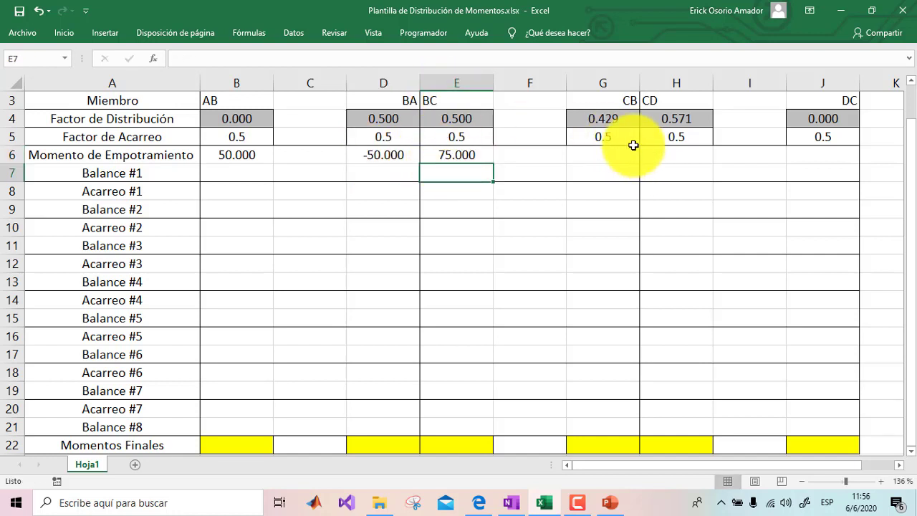
Step: Enter fixed-end moments -75 for CB and 0 for CD and DC, then show the notes
{"action": "left_click", "coordinate": [623, 158]}
{"action": "type", "text": "-75"}
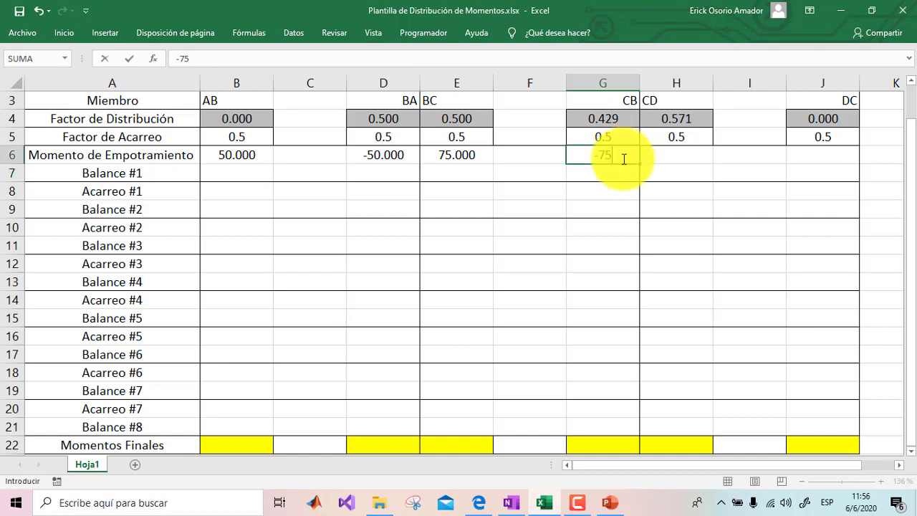
{"action": "key", "text": "Return"}
{"action": "left_click", "coordinate": [651, 160]}
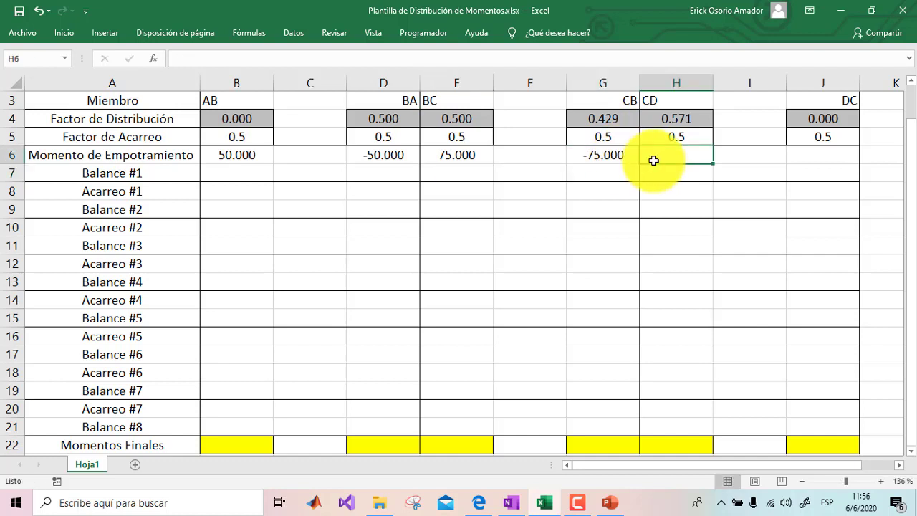
{"action": "type", "text": "0"}
{"action": "left_click", "coordinate": [808, 152]}
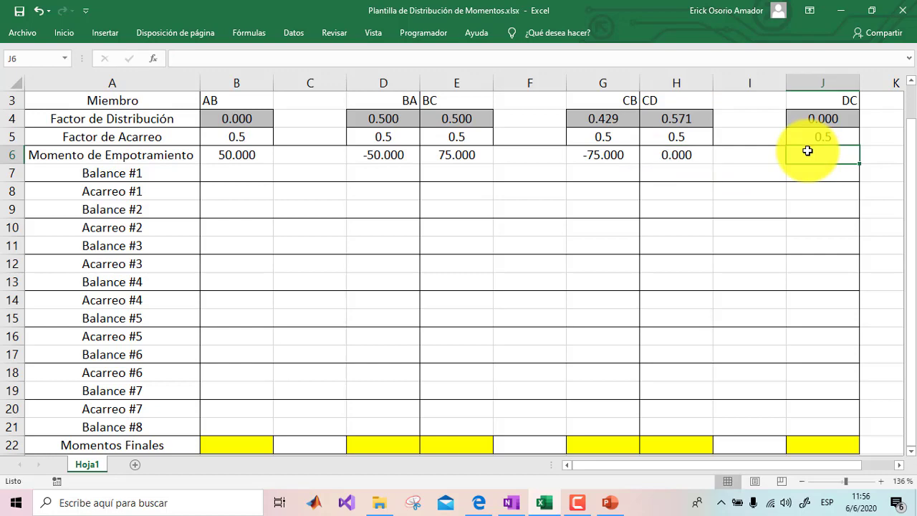
{"action": "type", "text": "0"}
{"action": "key", "text": "Return"}
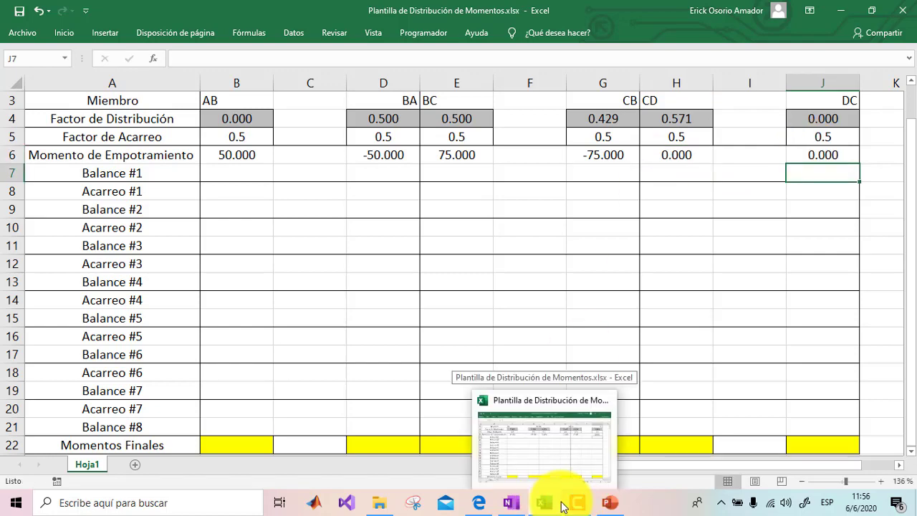
{"action": "left_click", "coordinate": [546, 503]}
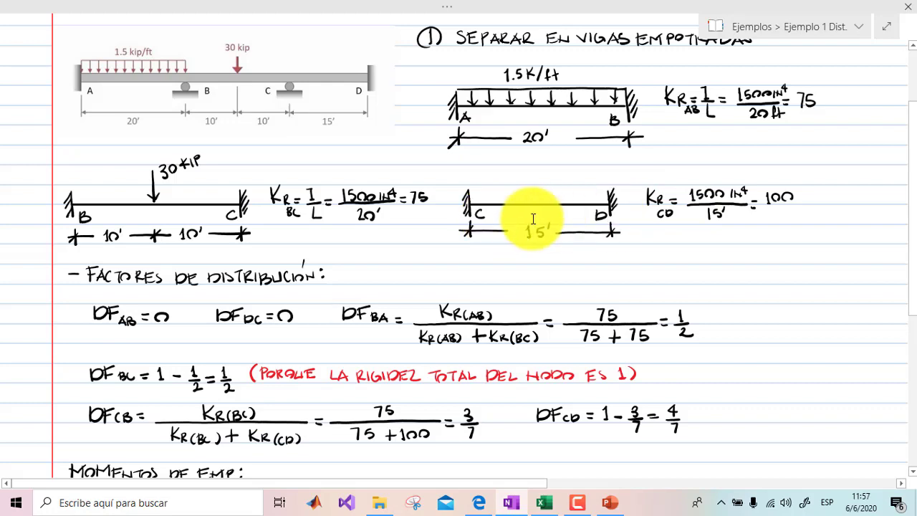
Step: Review the notes against Balance #1's AB cell, then open the Ejemplos notebook pane
{"action": "scroll", "coordinate": [617, 294], "scroll_direction": "down", "scroll_amount": 5}
{"action": "scroll", "coordinate": [617, 294], "scroll_direction": "down", "scroll_amount": 2}
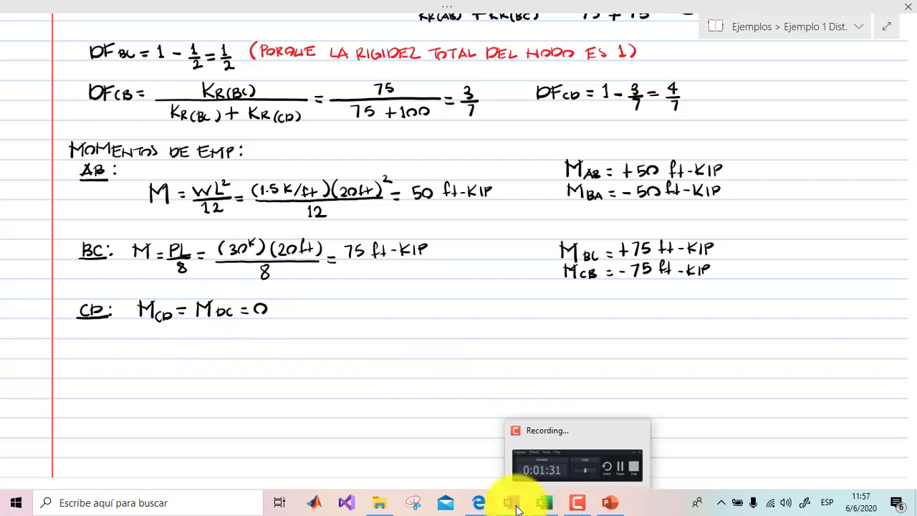
{"action": "left_click", "coordinate": [539, 507]}
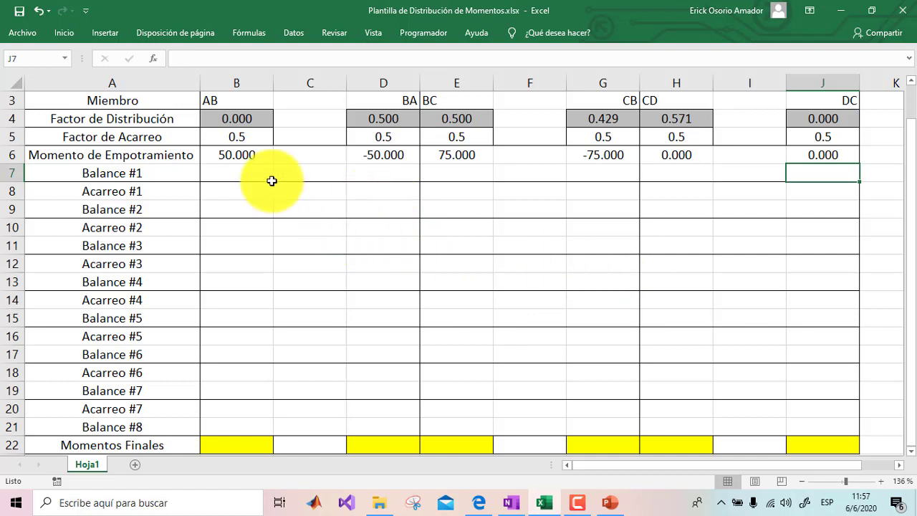
{"action": "left_click", "coordinate": [244, 172]}
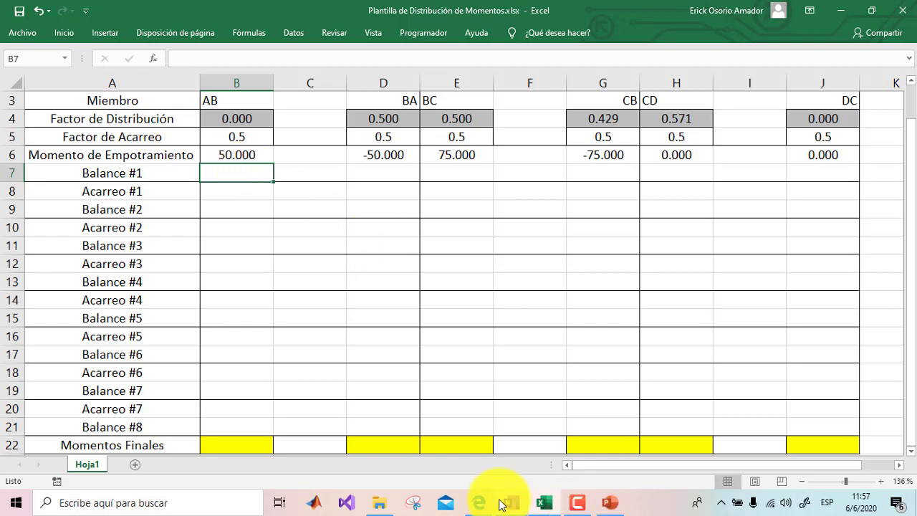
{"action": "left_click", "coordinate": [537, 503]}
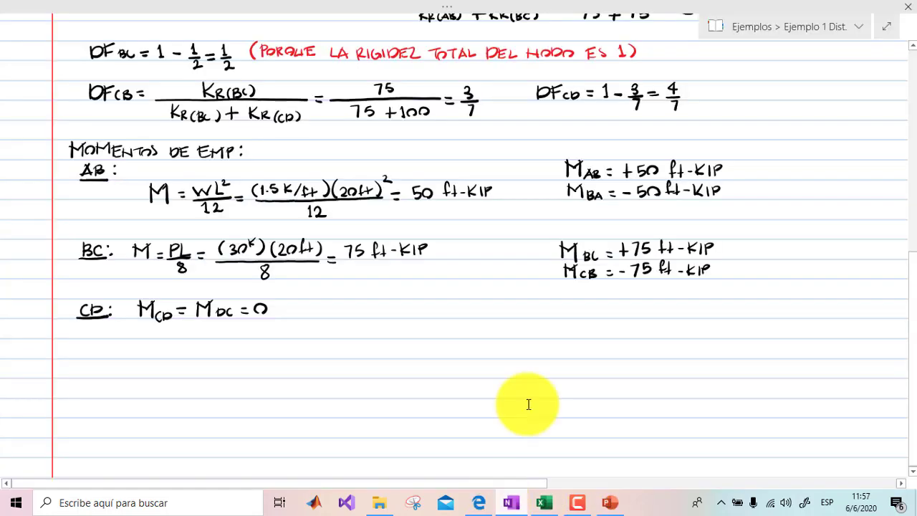
{"action": "left_click", "coordinate": [850, 32]}
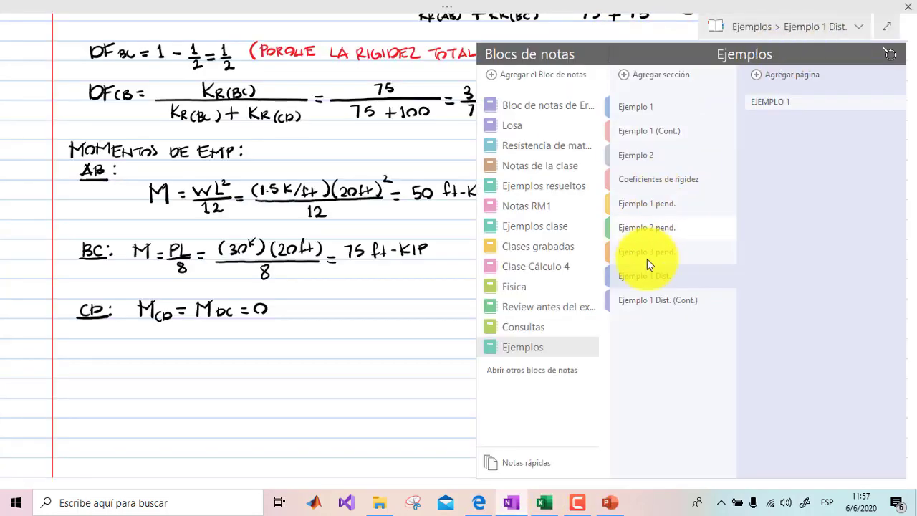
Step: Open the Ejemplo 1 Dist. (Cont.) page, review its full table, then return to Excel
{"action": "left_click", "coordinate": [647, 299]}
{"action": "left_click", "coordinate": [326, 320]}
{"action": "scroll", "coordinate": [449, 341], "scroll_direction": "down", "scroll_amount": 5}
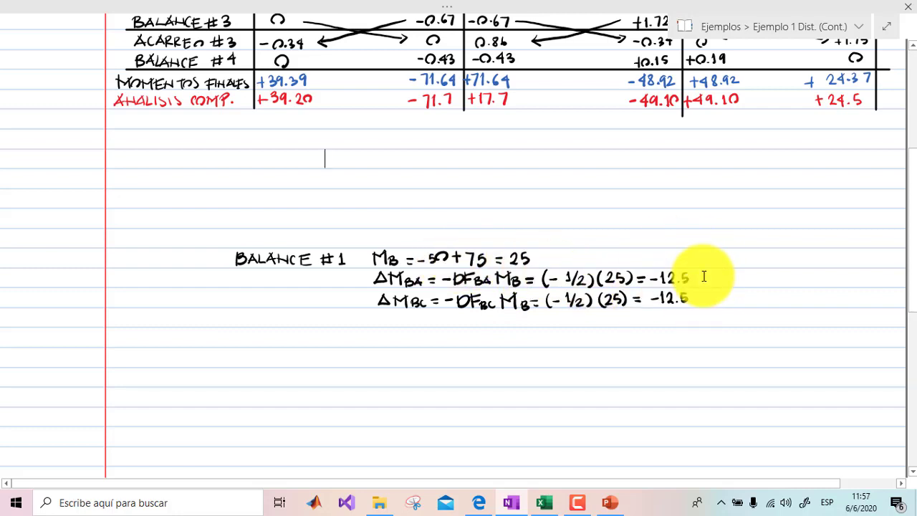
{"action": "scroll", "coordinate": [429, 279], "scroll_direction": "up", "scroll_amount": 1}
{"action": "scroll", "coordinate": [389, 211], "scroll_direction": "up", "scroll_amount": 3}
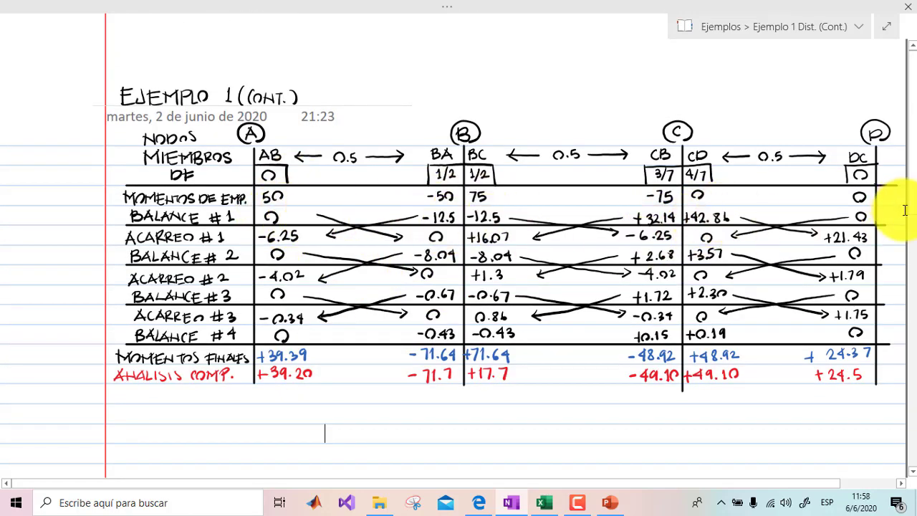
{"action": "left_click", "coordinate": [553, 503]}
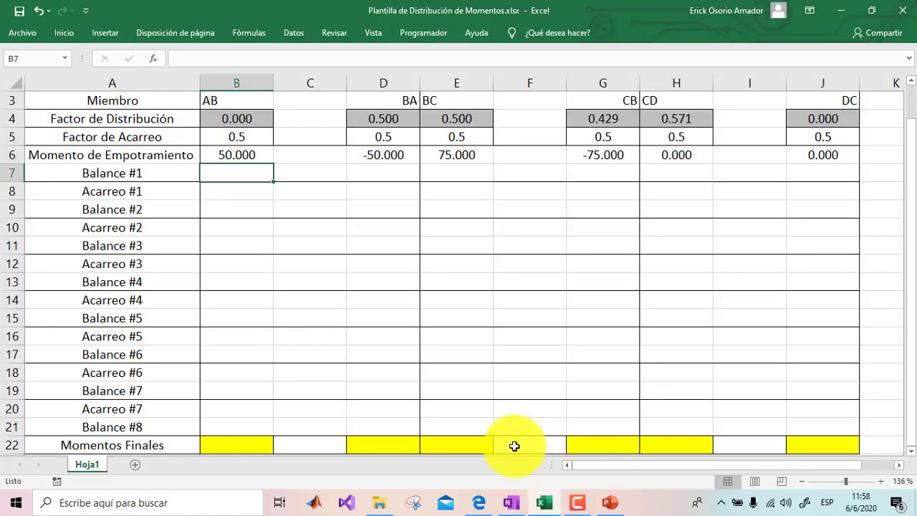
Step: Enter =B6*-1*$B$4 in B7 so AB's Balance #1 shows 0.000
{"action": "type", "text": "="}
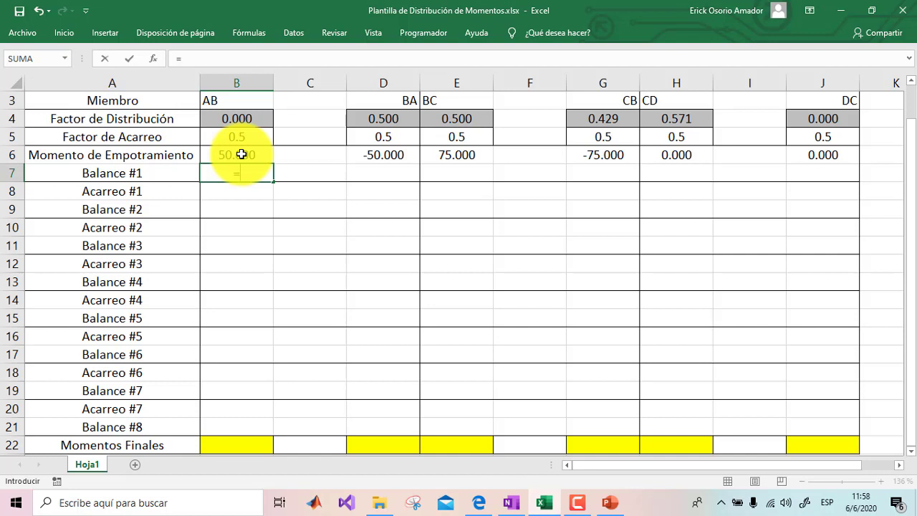
{"action": "left_click", "coordinate": [241, 154]}
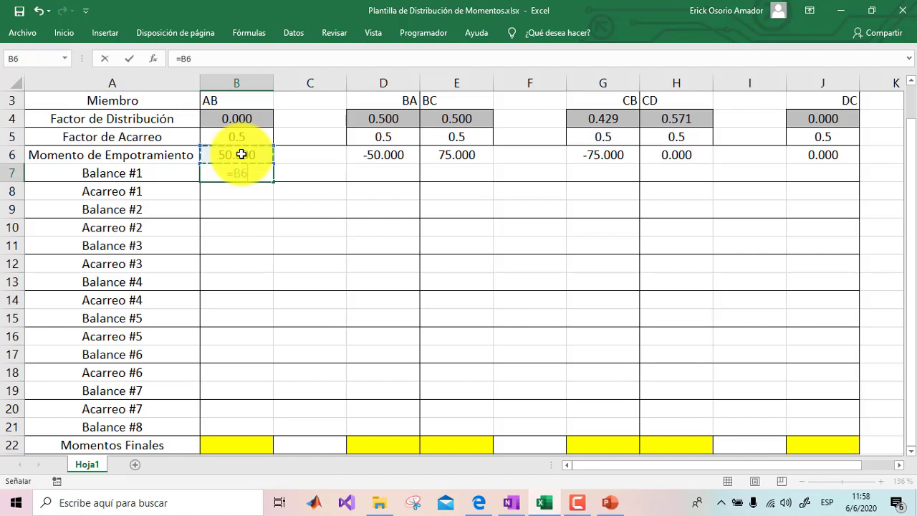
{"action": "type", "text": "*-"}
{"action": "type", "text": "1"}
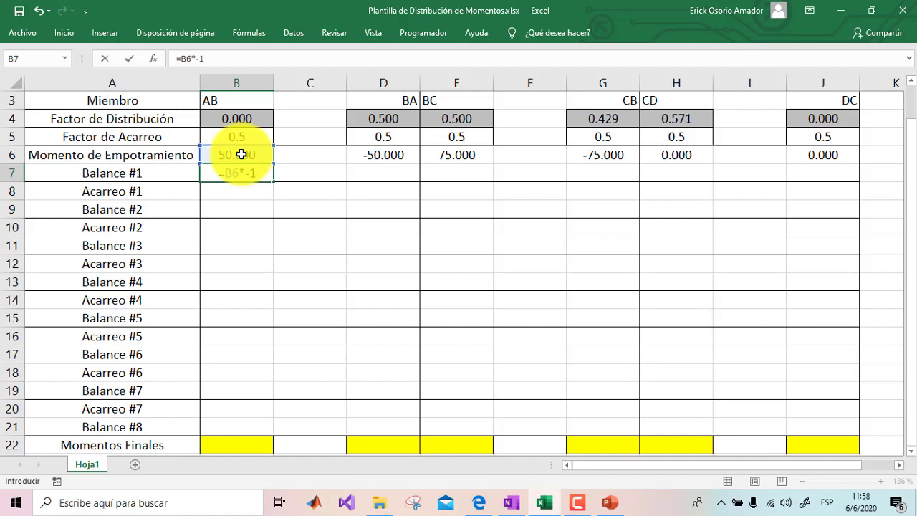
{"action": "type", "text": "*"}
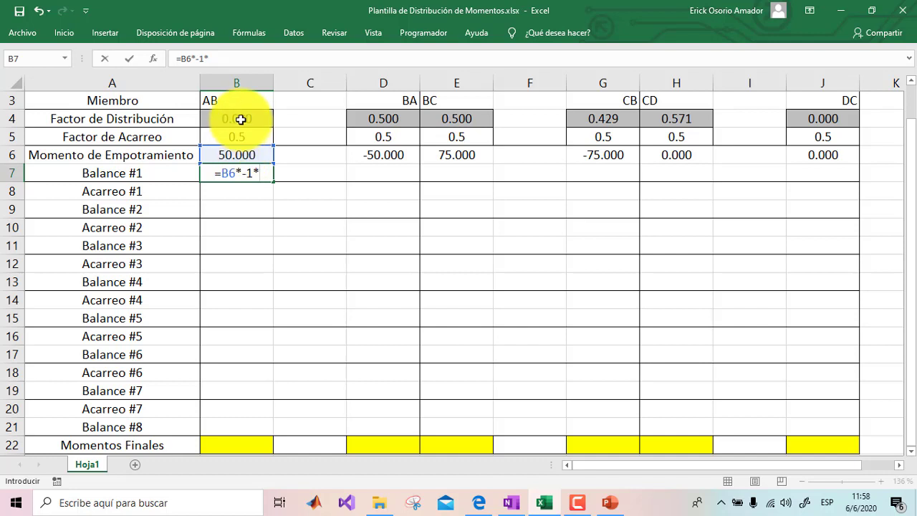
{"action": "left_click", "coordinate": [242, 119]}
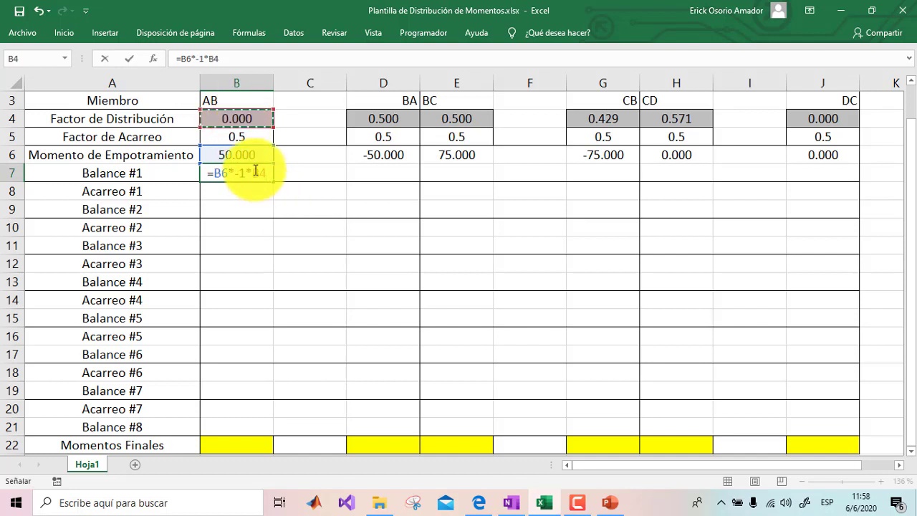
{"action": "left_click", "coordinate": [255, 171]}
{"action": "type", "text": "$B"}
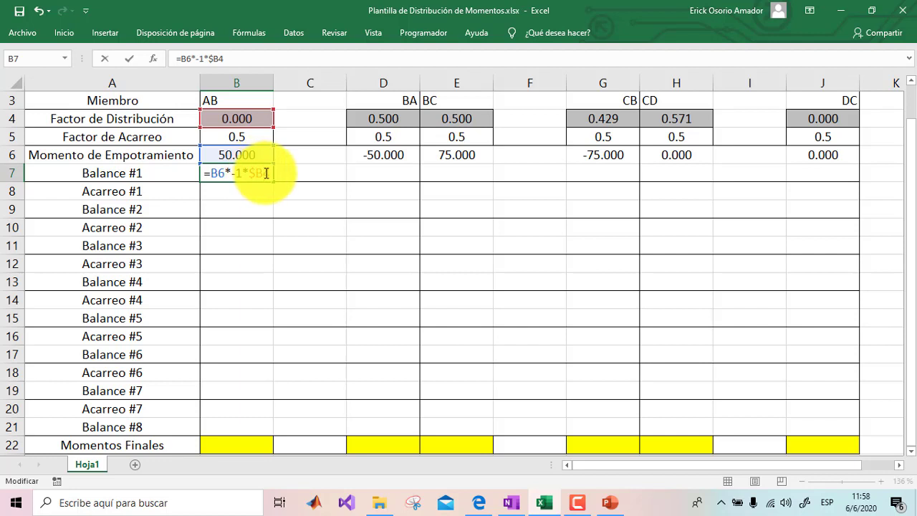
{"action": "type", "text": "$"}
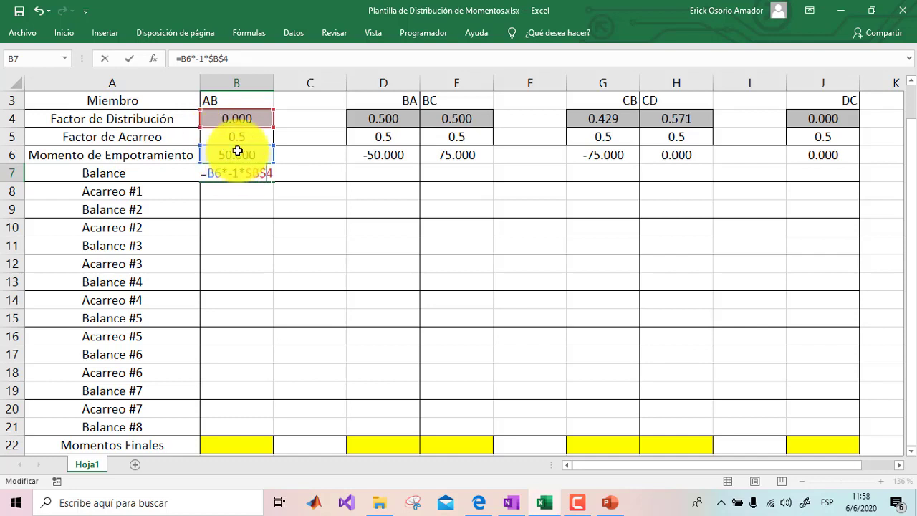
{"action": "key", "text": "Return"}
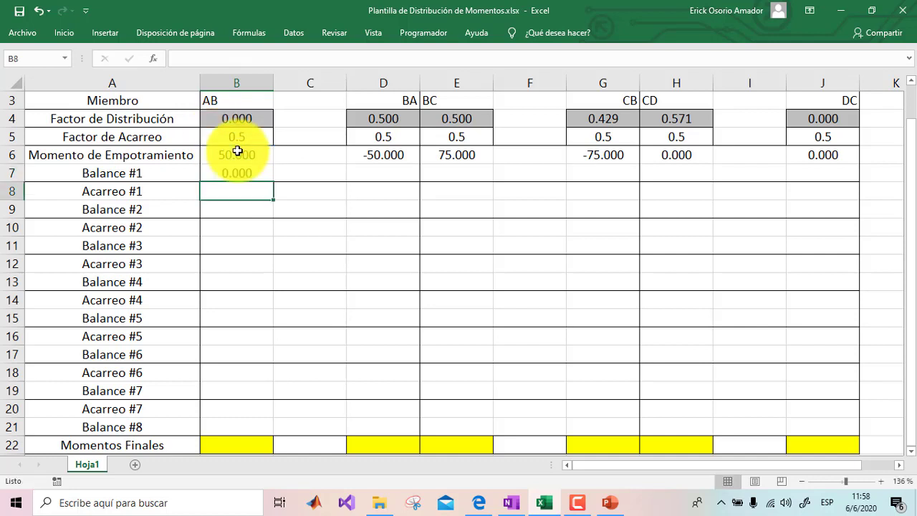
{"action": "left_click", "coordinate": [380, 171]}
{"action": "type", "text": "=("}
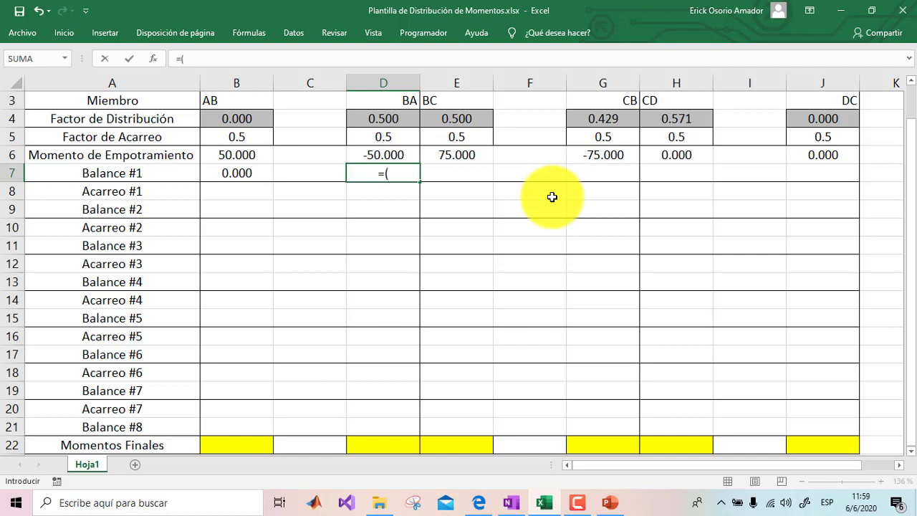
Step: Complete =(D6+E6)*-1*D4 in D7, giving BA's Balance #1 of -12.500
{"action": "left_click", "coordinate": [397, 155]}
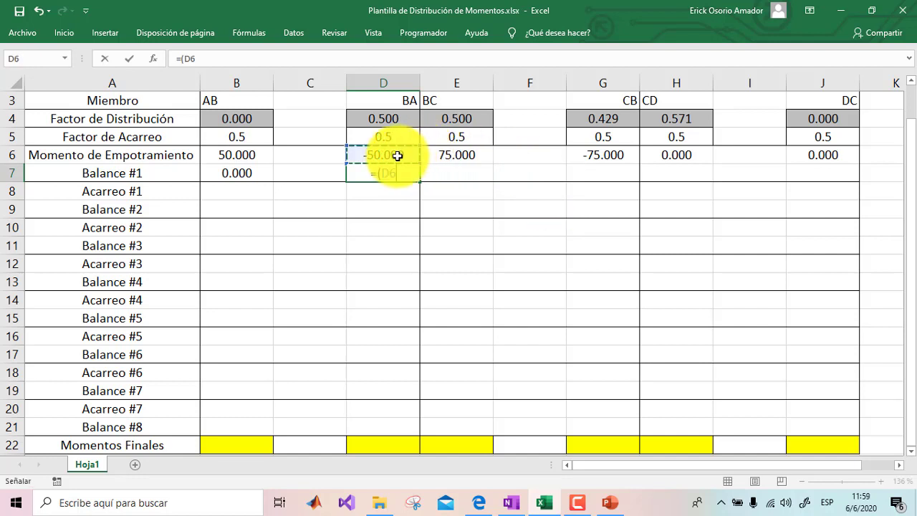
{"action": "type", "text": "+"}
{"action": "left_click", "coordinate": [469, 162]}
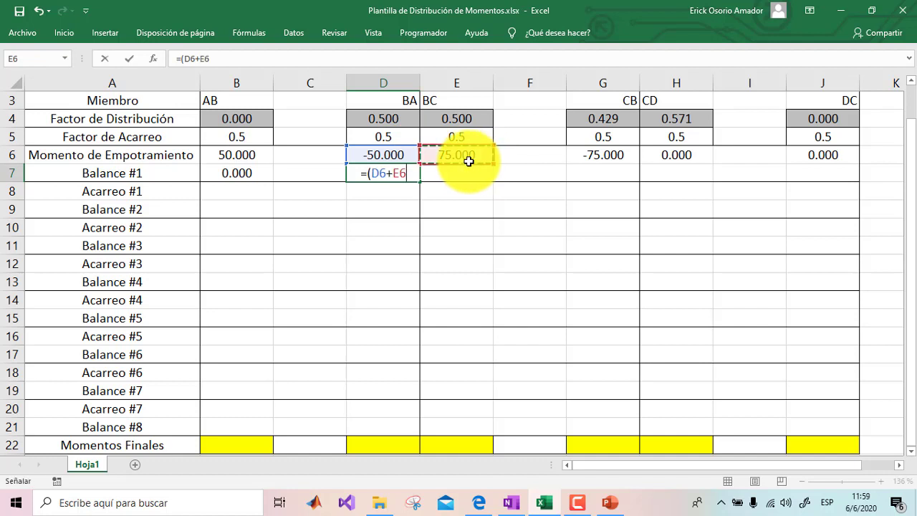
{"action": "type", "text": ")"}
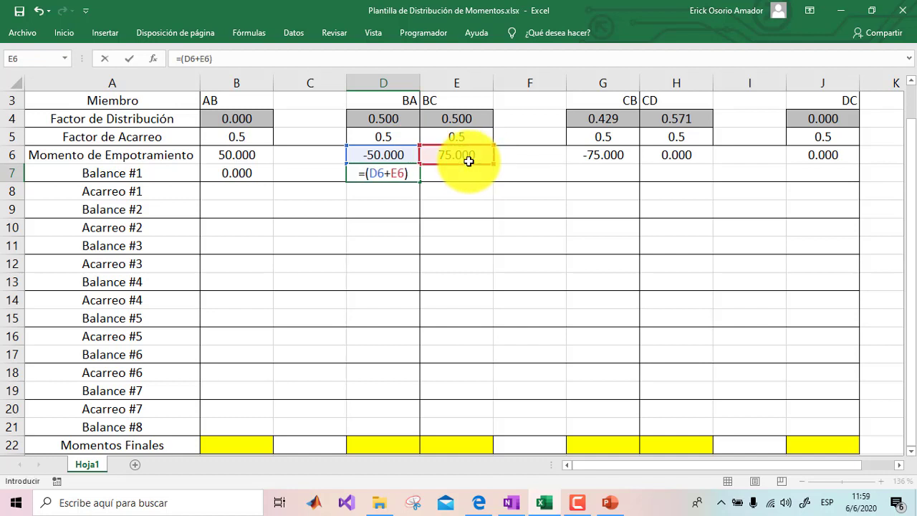
{"action": "type", "text": "*-1"}
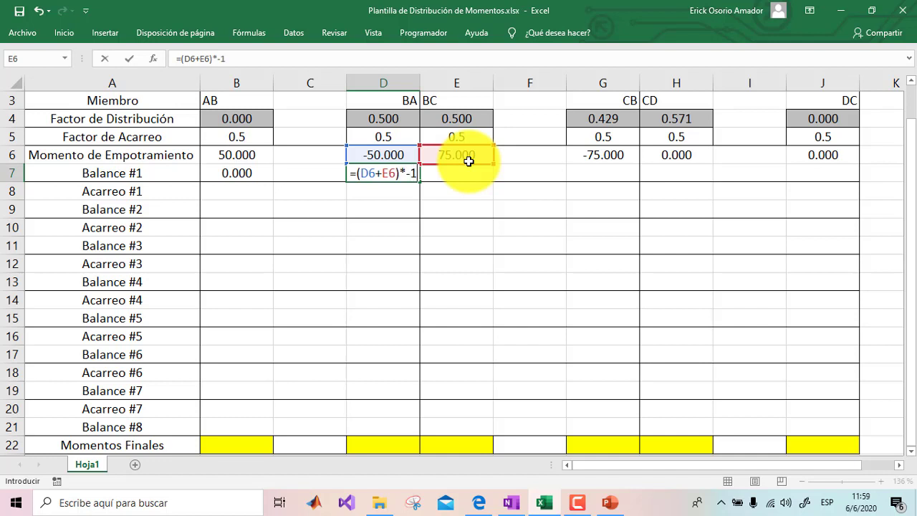
{"action": "type", "text": "*"}
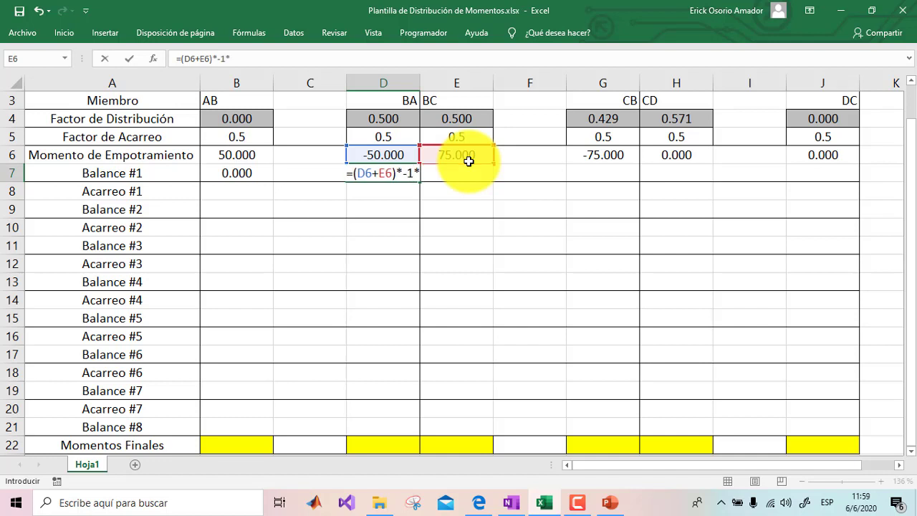
{"action": "left_click", "coordinate": [386, 115]}
{"action": "key", "text": "Return"}
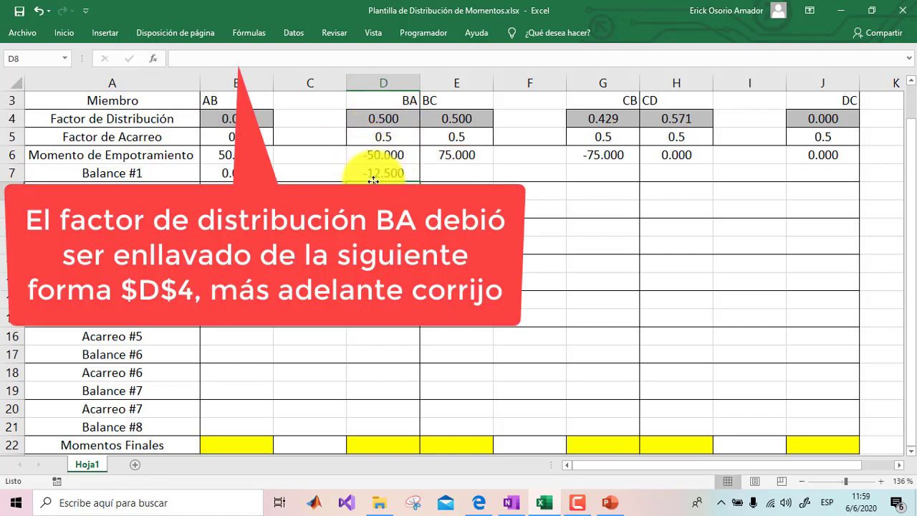
{"action": "left_click", "coordinate": [444, 169]}
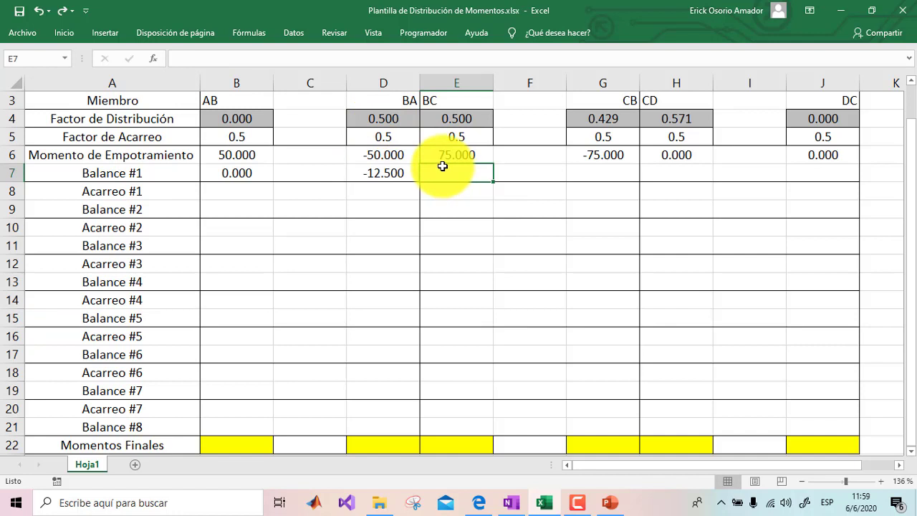
Step: Enter =(D6+E6)*-1*$E$4 in E7 so BC's Balance #1 reads -12.500
{"action": "type", "text": "=("}
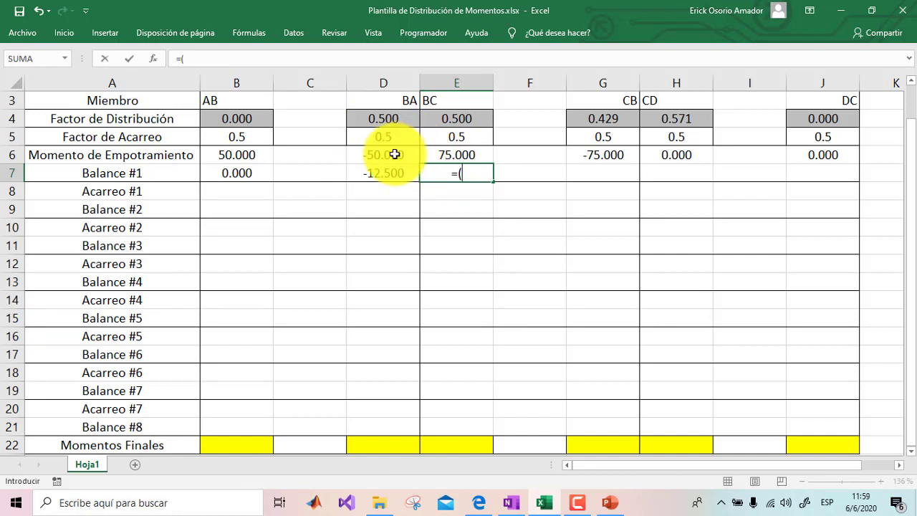
{"action": "left_click", "coordinate": [393, 154]}
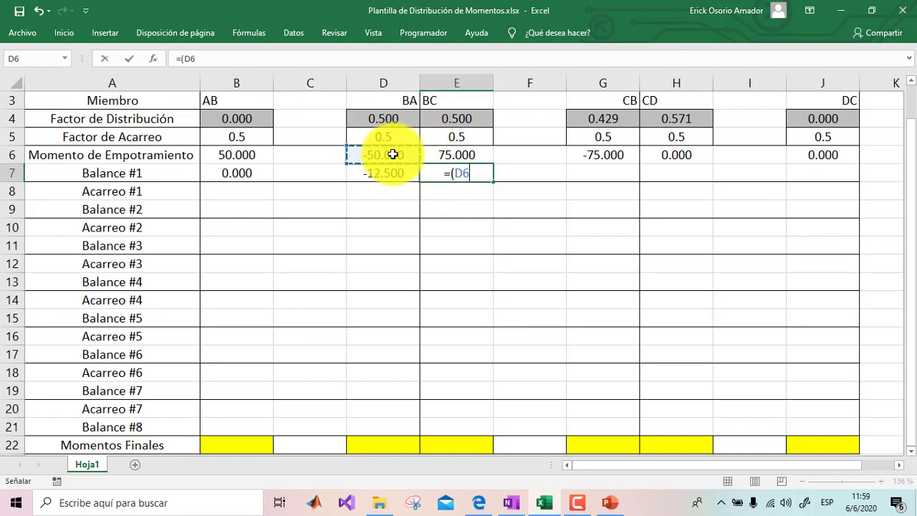
{"action": "type", "text": "+"}
{"action": "left_click", "coordinate": [454, 154]}
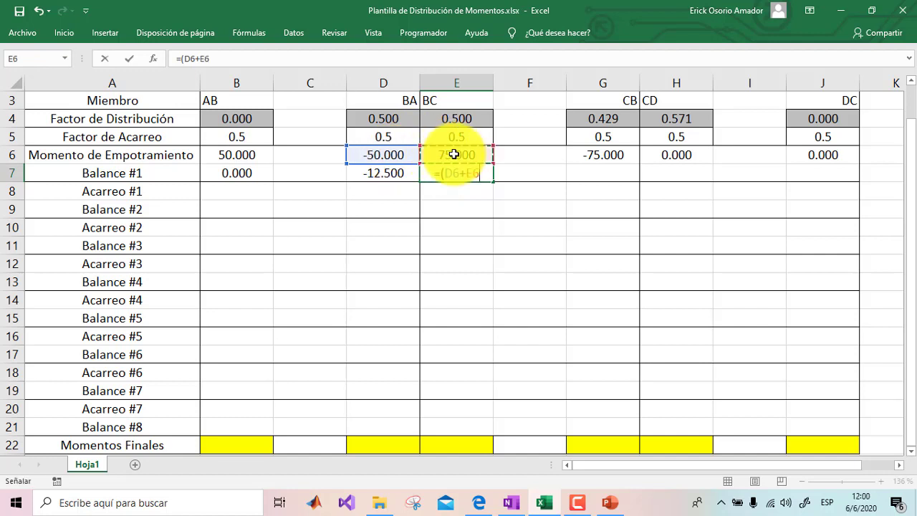
{"action": "type", "text": ")"}
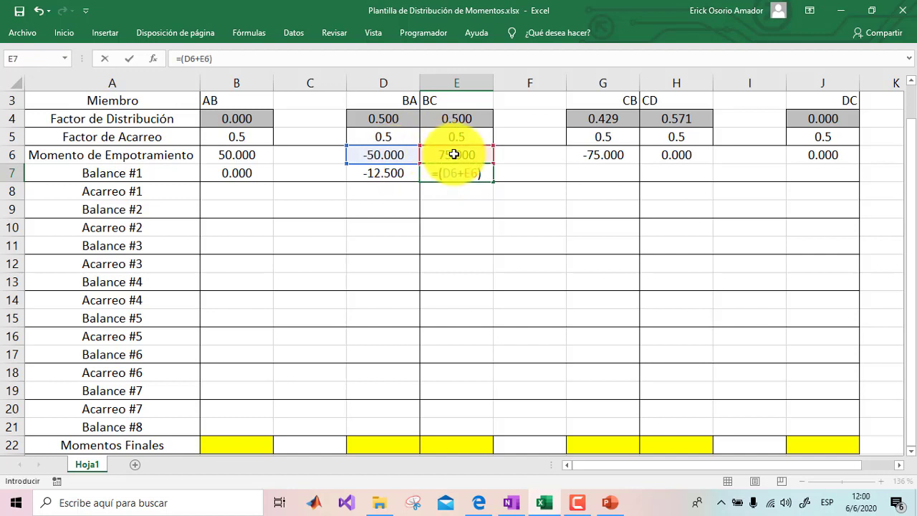
{"action": "type", "text": "-"}
{"action": "key", "text": "BackSpace"}
{"action": "type", "text": "*-1"}
{"action": "type", "text": "*"}
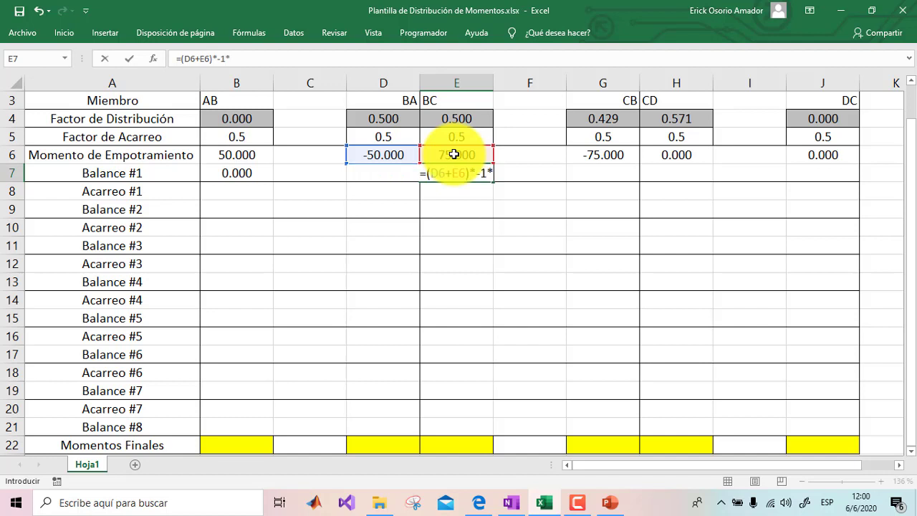
{"action": "left_click", "coordinate": [455, 119]}
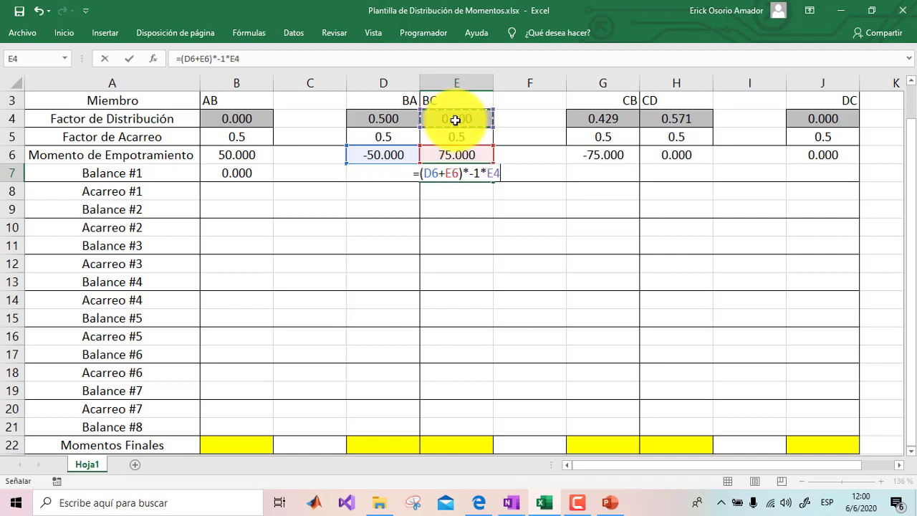
{"action": "left_click", "coordinate": [230, 58]}
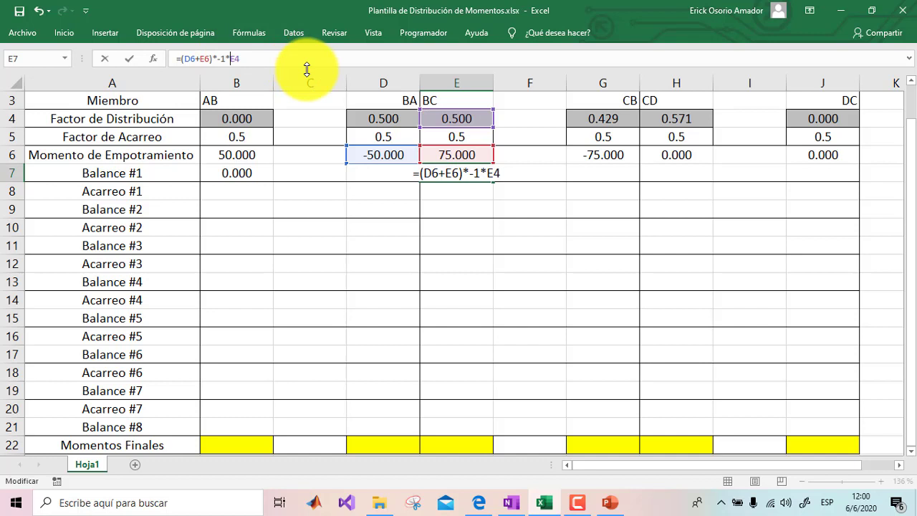
{"action": "type", "text": "$E"}
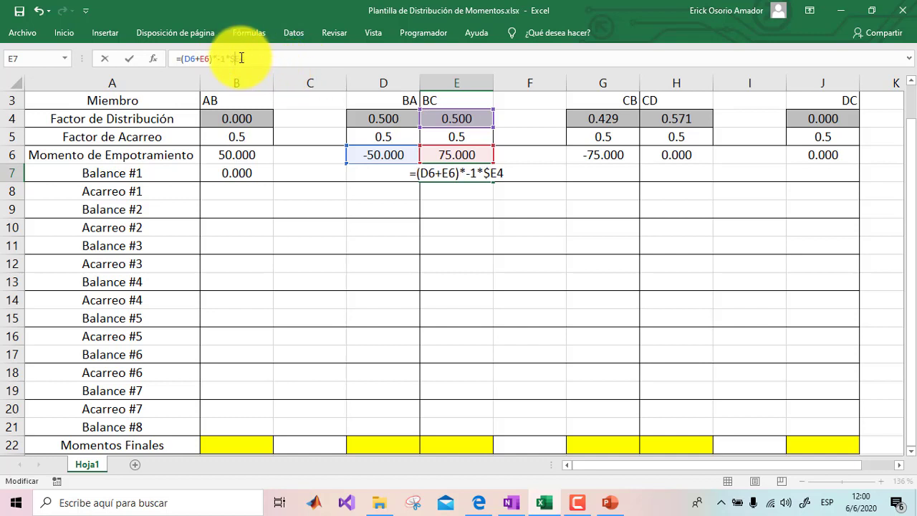
{"action": "type", "text": "$"}
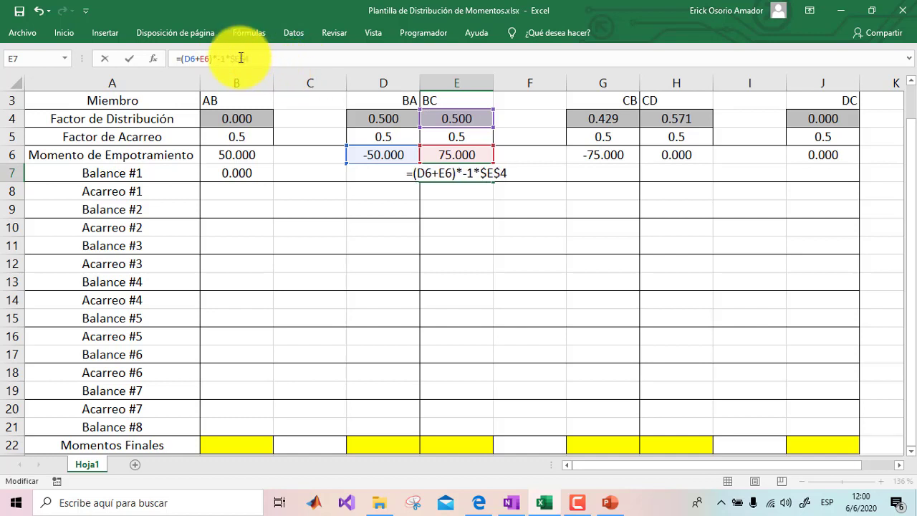
{"action": "key", "text": "Return"}
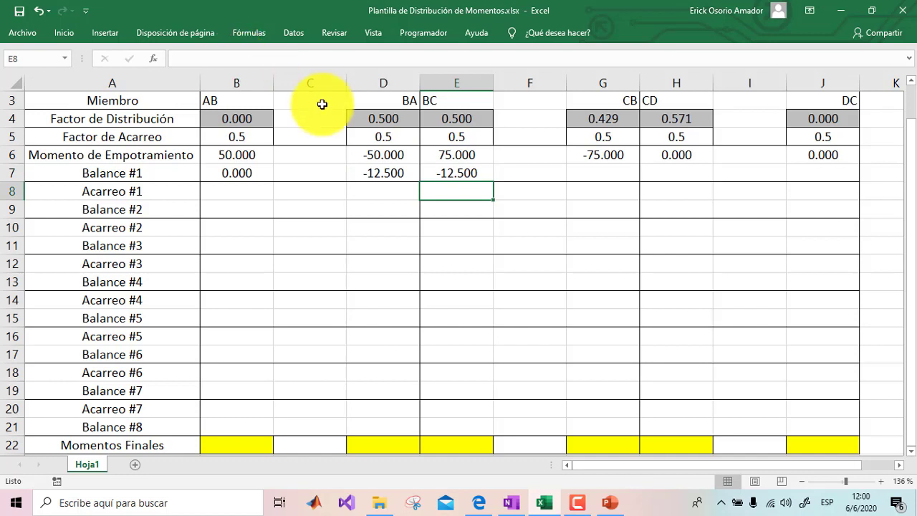
{"action": "left_click", "coordinate": [609, 171]}
{"action": "type", "text": "="}
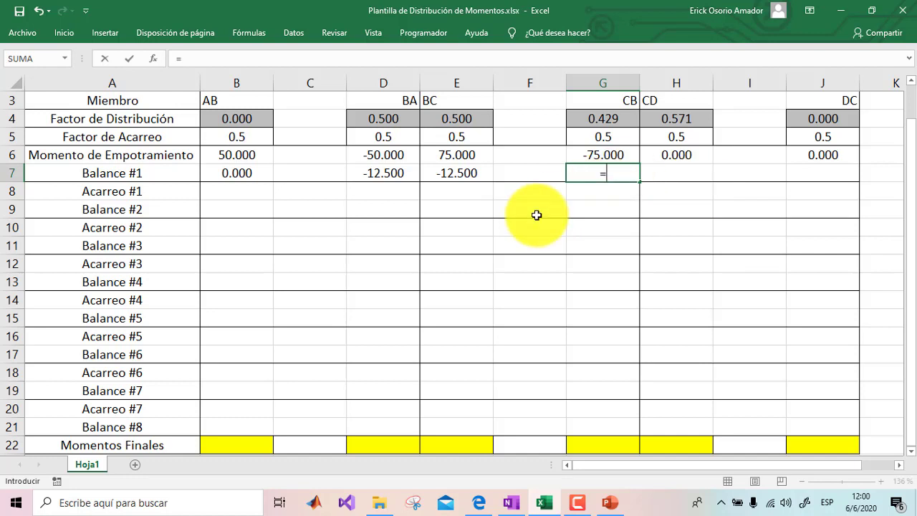
Step: Complete G7 as =(G6+H6)*-1*$G$4 so CB's Balance #1 shows 32.143
{"action": "type", "text": "("}
{"action": "left_click", "coordinate": [604, 158]}
{"action": "type", "text": "+"}
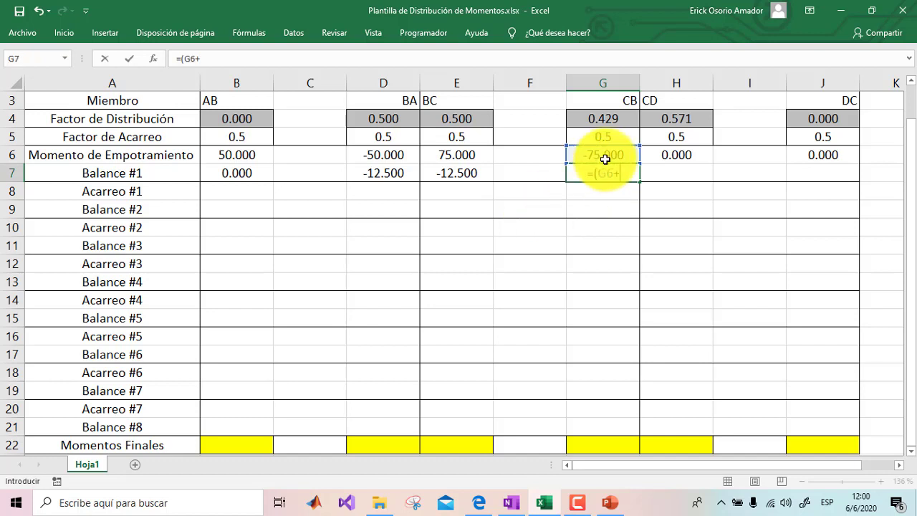
{"action": "left_click", "coordinate": [678, 153]}
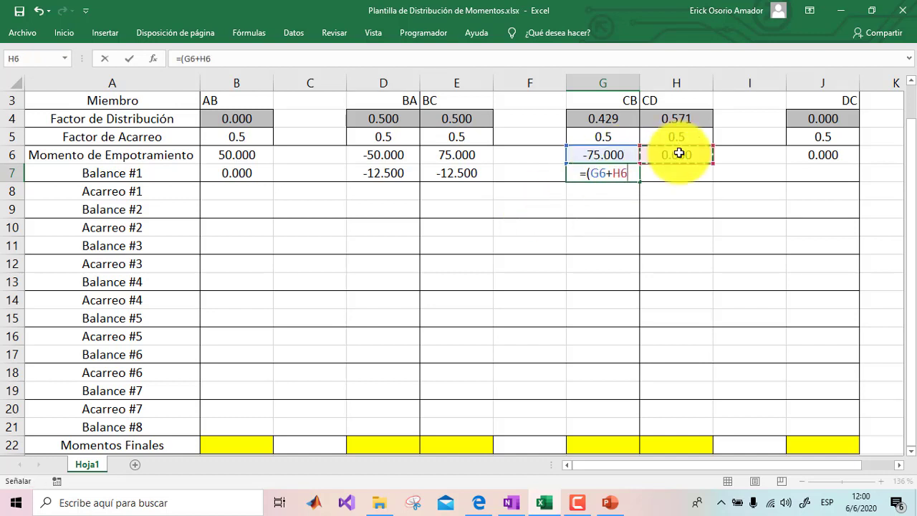
{"action": "type", "text": ")"}
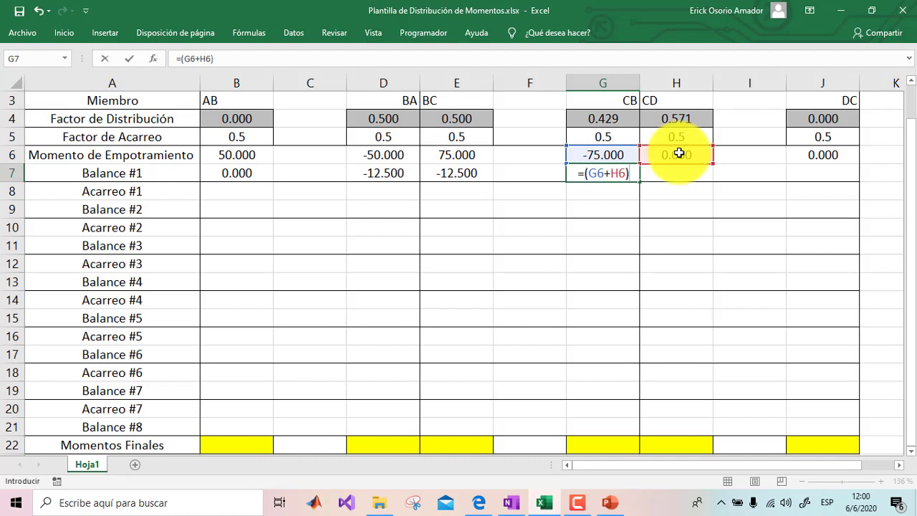
{"action": "type", "text": "-"}
{"action": "key", "text": "BackSpace"}
{"action": "type", "text": "*"}
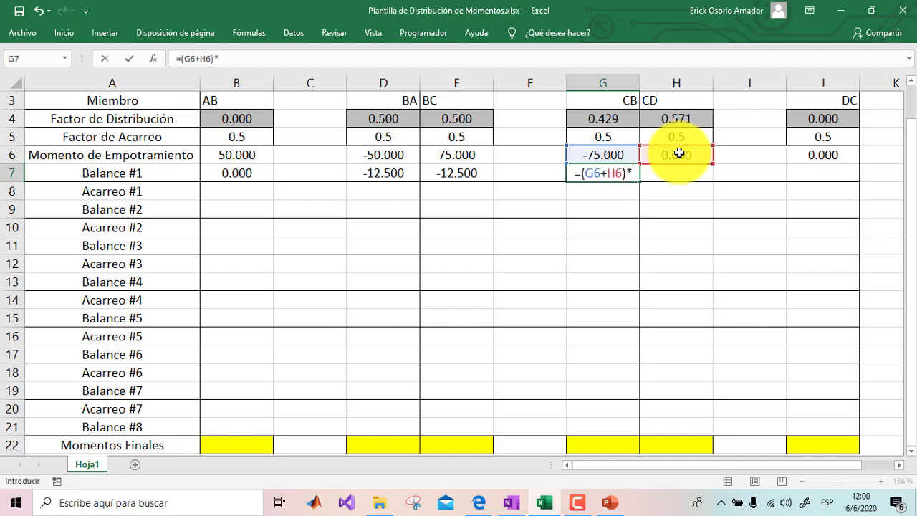
{"action": "type", "text": "-4"}
{"action": "key", "text": "BackSpace"}
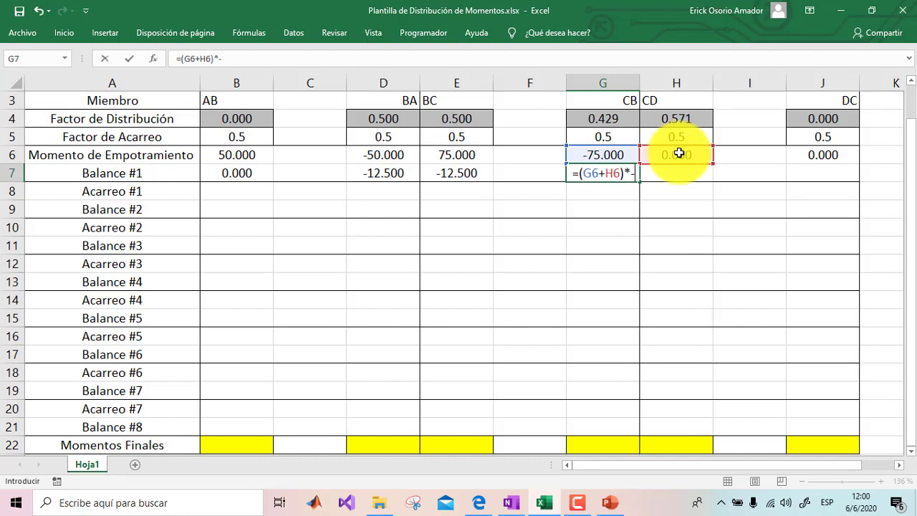
{"action": "type", "text": "1"}
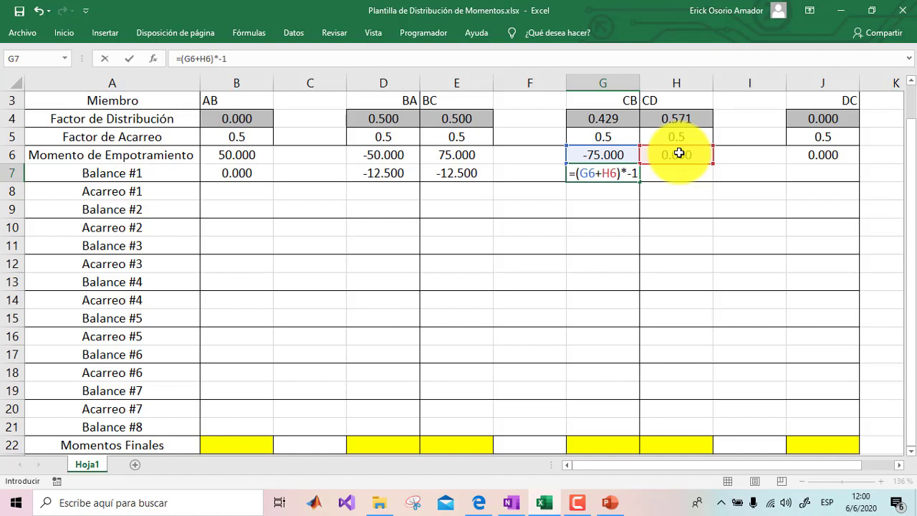
{"action": "type", "text": "*"}
{"action": "left_click", "coordinate": [578, 113]}
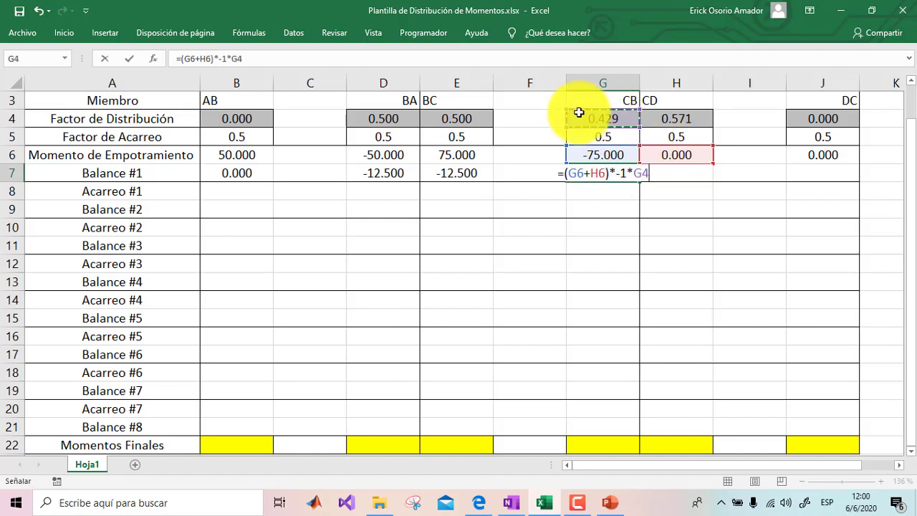
{"action": "left_click", "coordinate": [237, 61]}
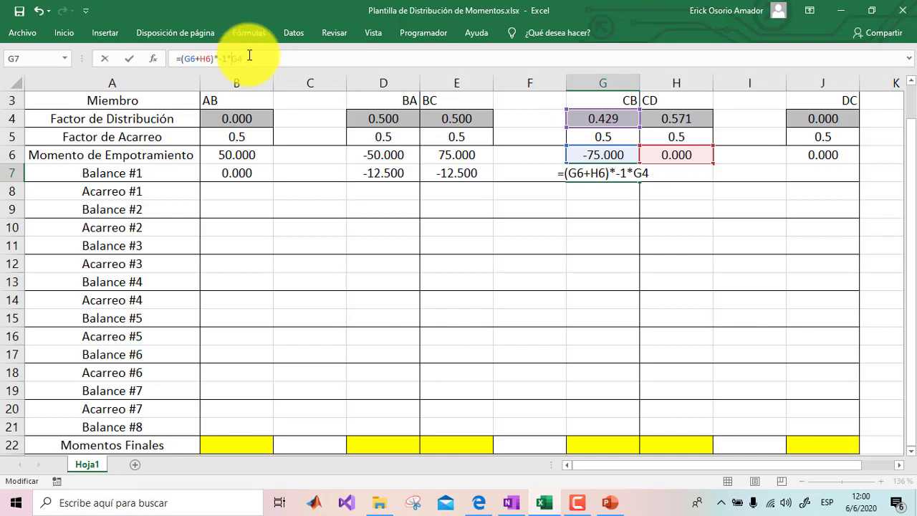
{"action": "type", "text": "$G"}
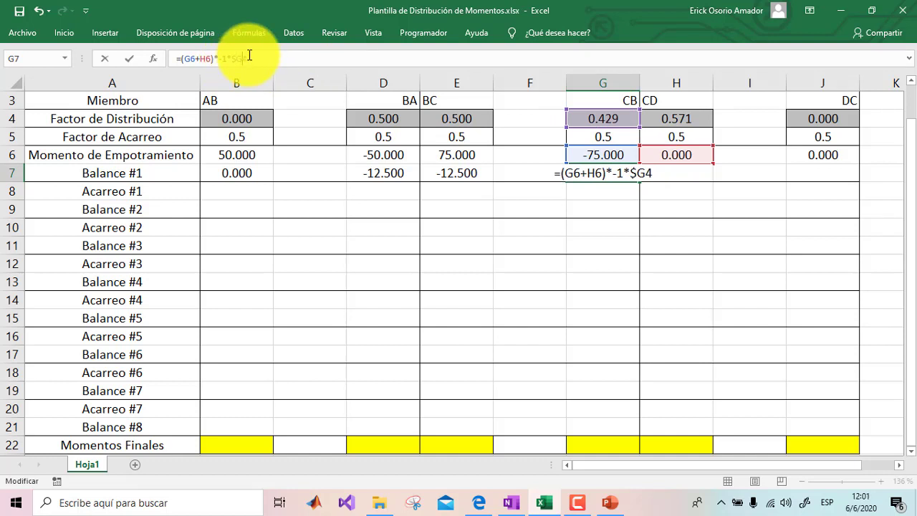
{"action": "type", "text": "$"}
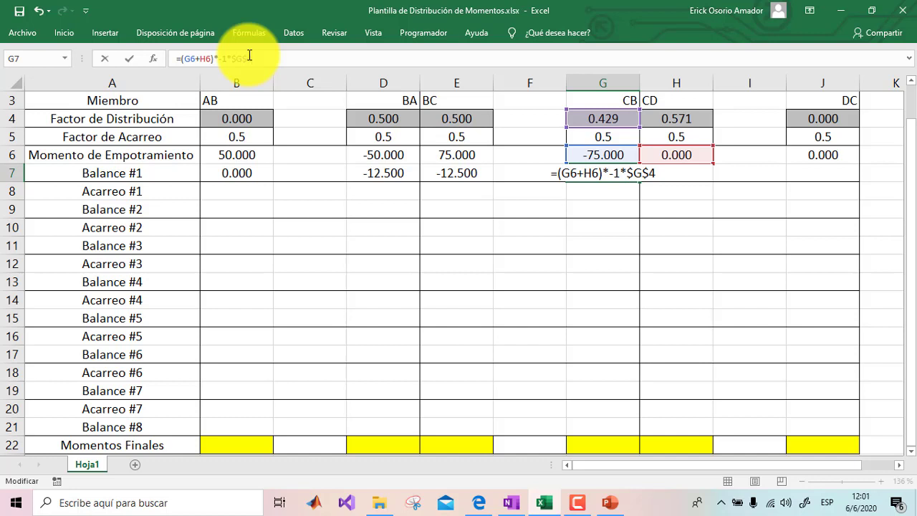
{"action": "key", "text": "Return"}
Step: Start CD's Balance #1 formula in H7 with =(
{"action": "key", "text": "Up"}
{"action": "key", "text": "Right"}
{"action": "type", "text": "="}
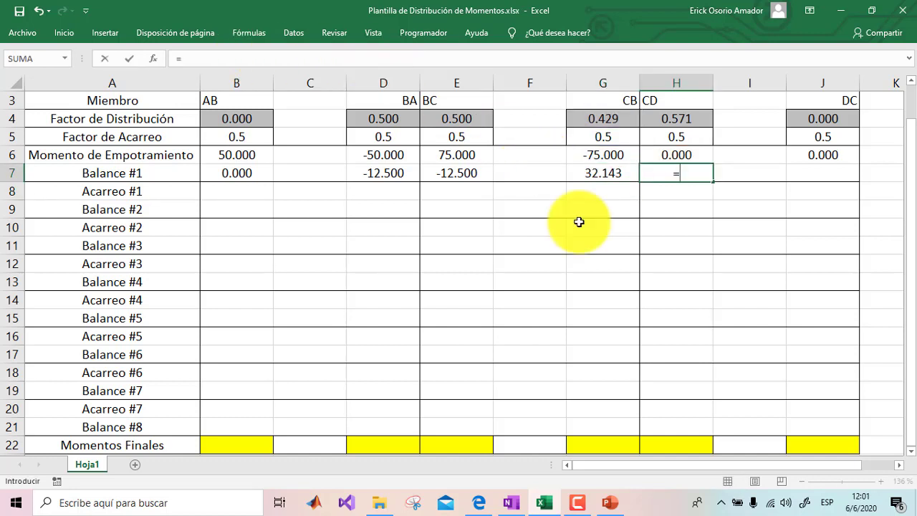
{"action": "type", "text": "("}
Step: Finish H7 as =(G6+H6)*-1*$H$4 so CD's Balance #1 reads 42.857
{"action": "left_click", "coordinate": [601, 155]}
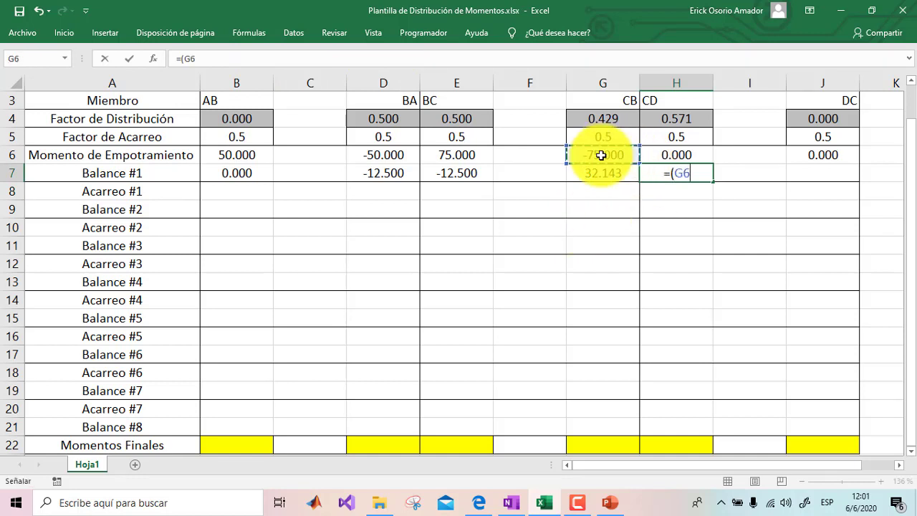
{"action": "type", "text": "+"}
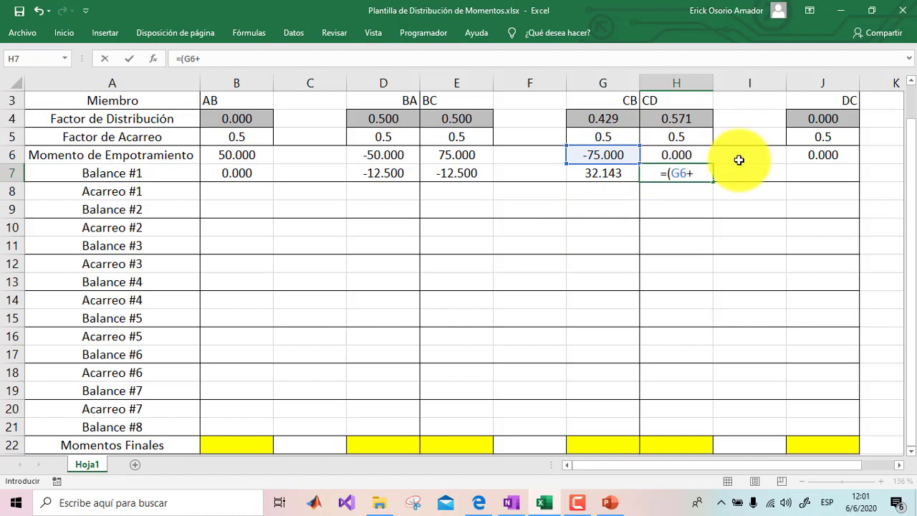
{"action": "left_click", "coordinate": [663, 156]}
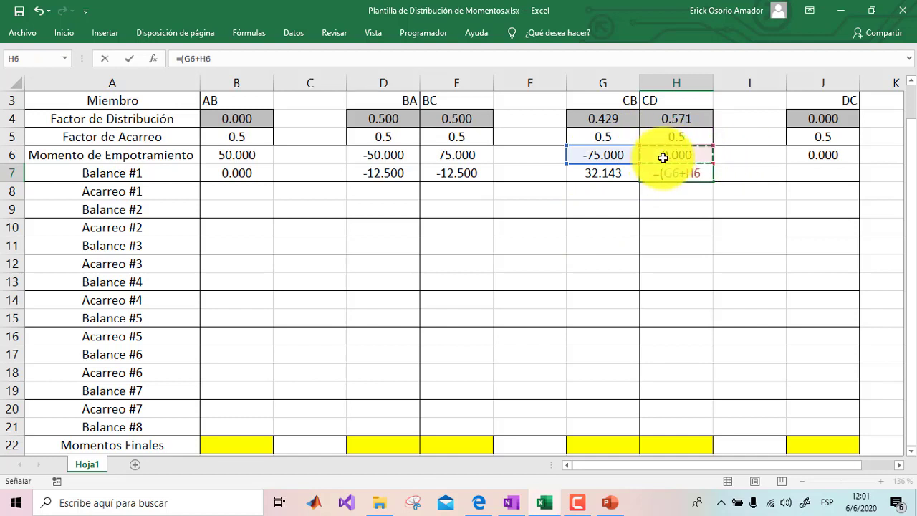
{"action": "type", "text": ")*"}
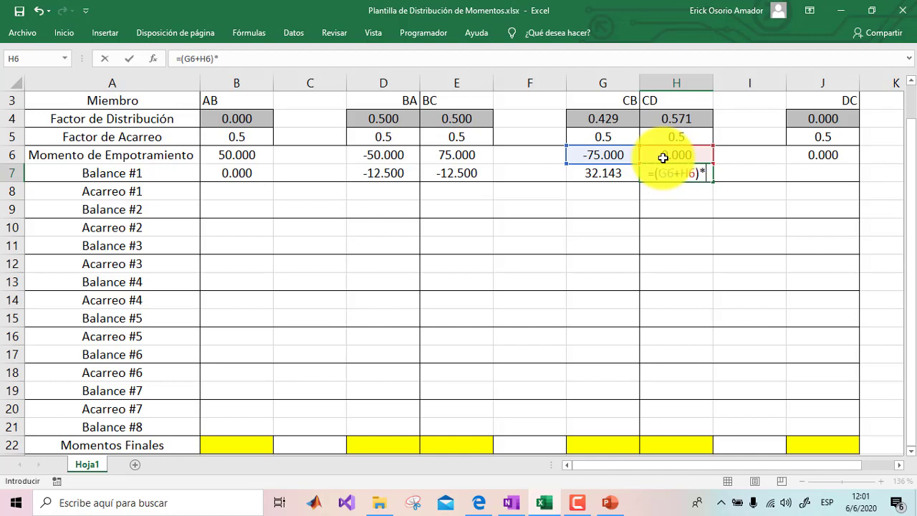
{"action": "type", "text": "-1"}
{"action": "type", "text": "*"}
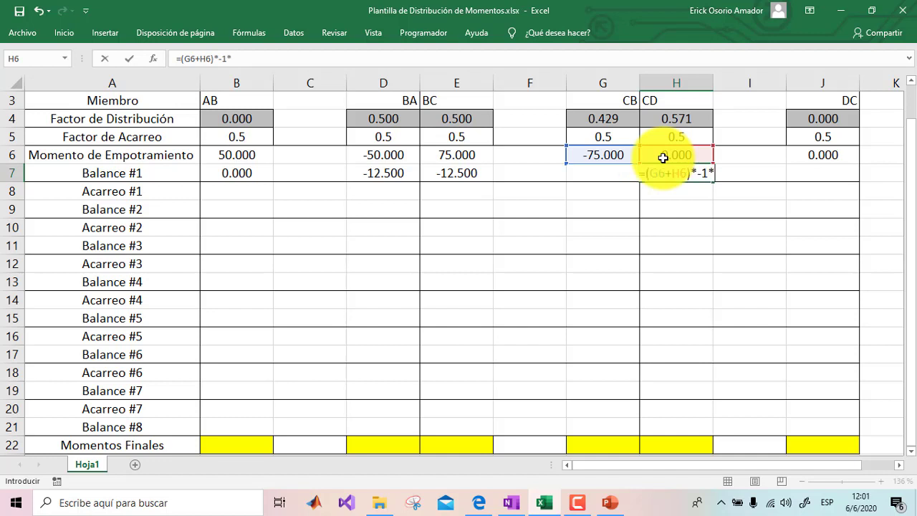
{"action": "left_click", "coordinate": [677, 119]}
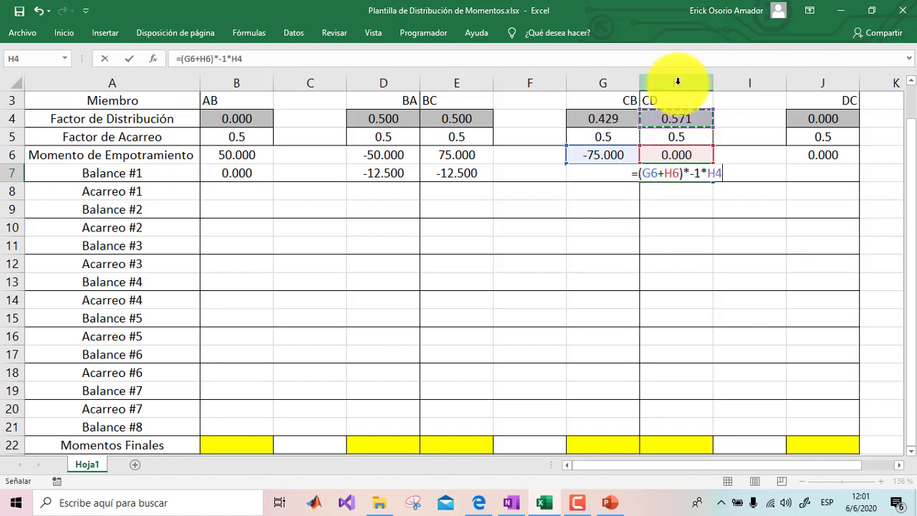
{"action": "left_click", "coordinate": [232, 58]}
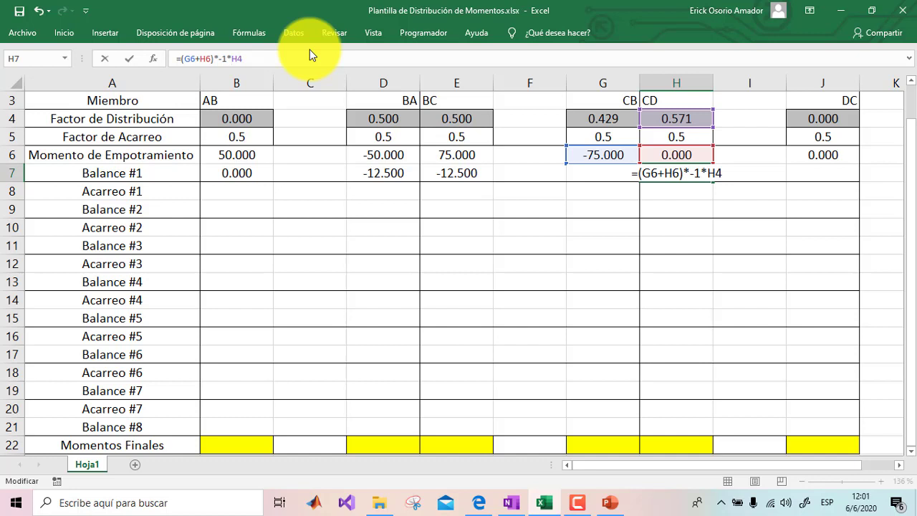
{"action": "type", "text": "$"}
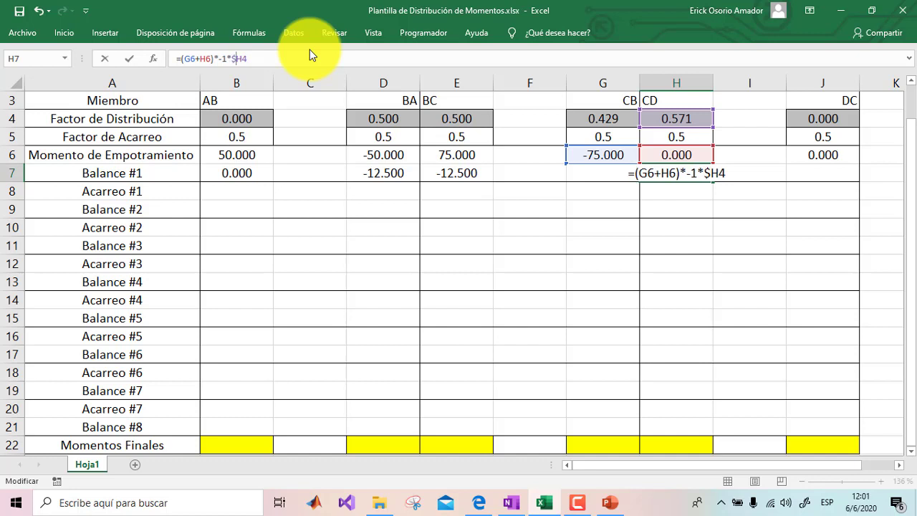
{"action": "left_click", "coordinate": [242, 59]}
{"action": "type", "text": "$"}
{"action": "key", "text": "Return"}
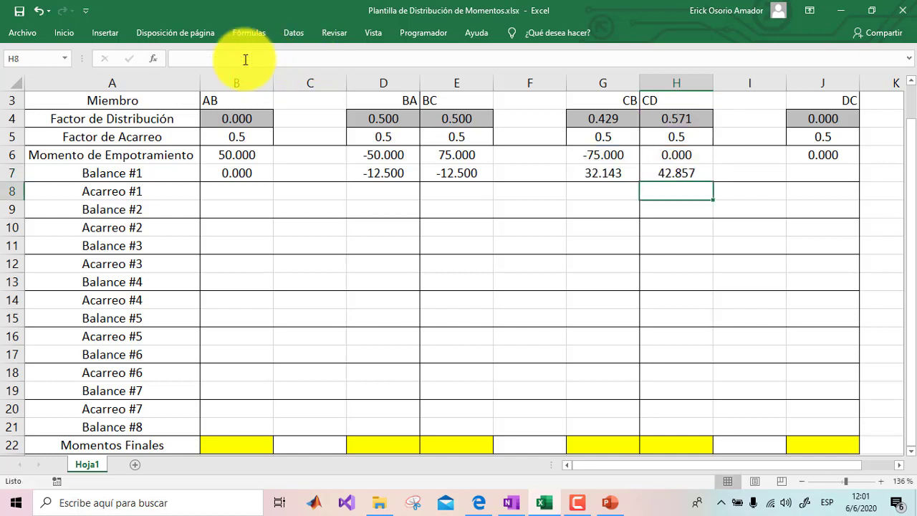
{"action": "left_click", "coordinate": [825, 174]}
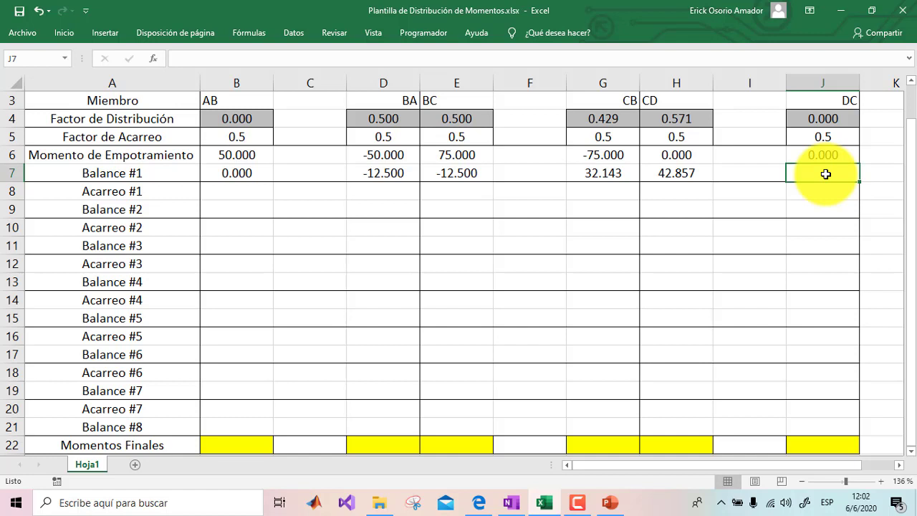
Step: Enter =J6*-1*$J$4 in J7 so DC's Balance #1 reads 0.000
{"action": "type", "text": "="}
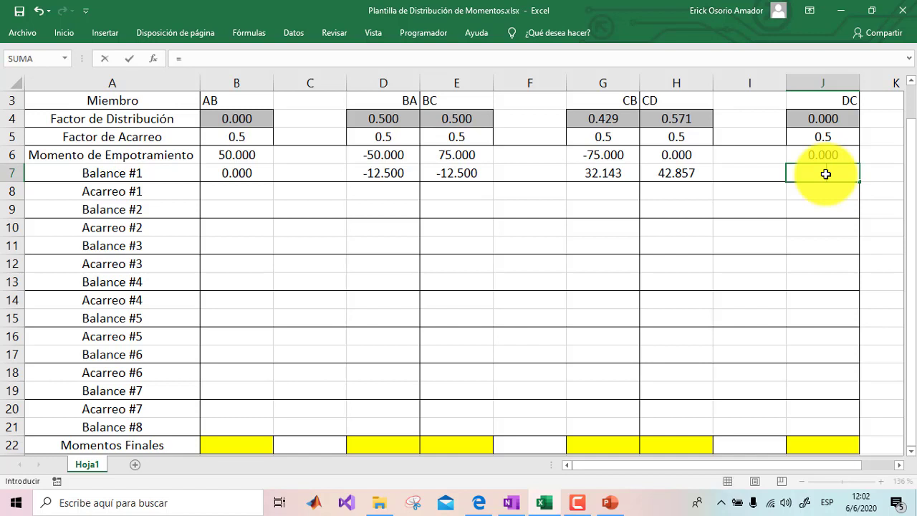
{"action": "left_click", "coordinate": [825, 152]}
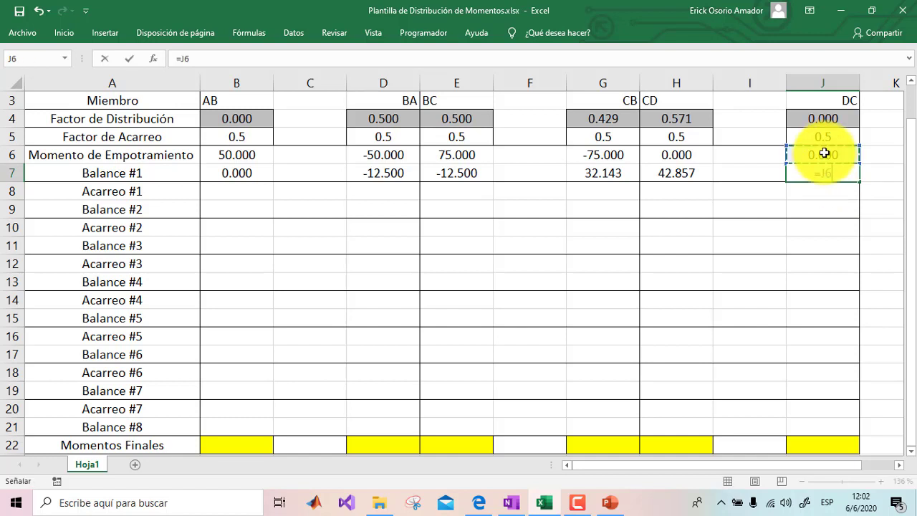
{"action": "type", "text": "*-"}
{"action": "type", "text": "1"}
{"action": "type", "text": "*"}
{"action": "left_click", "coordinate": [827, 121]}
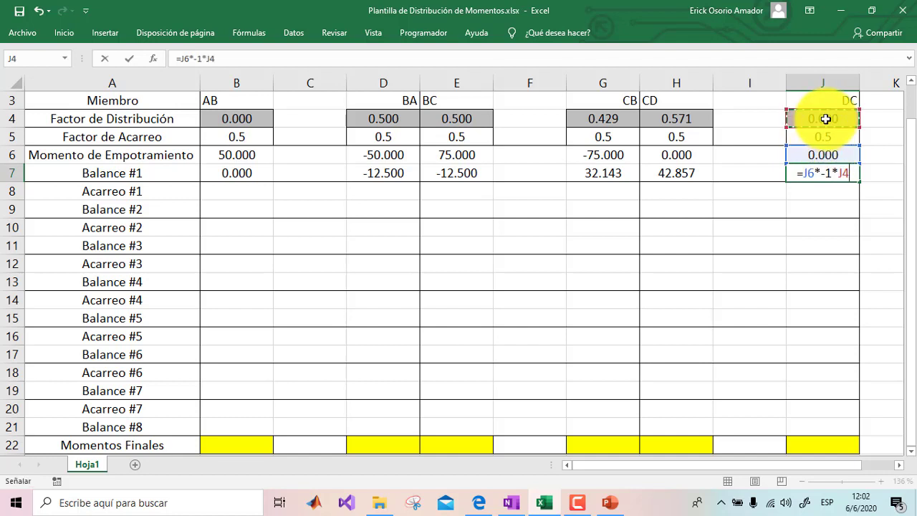
{"action": "left_click", "coordinate": [846, 175]}
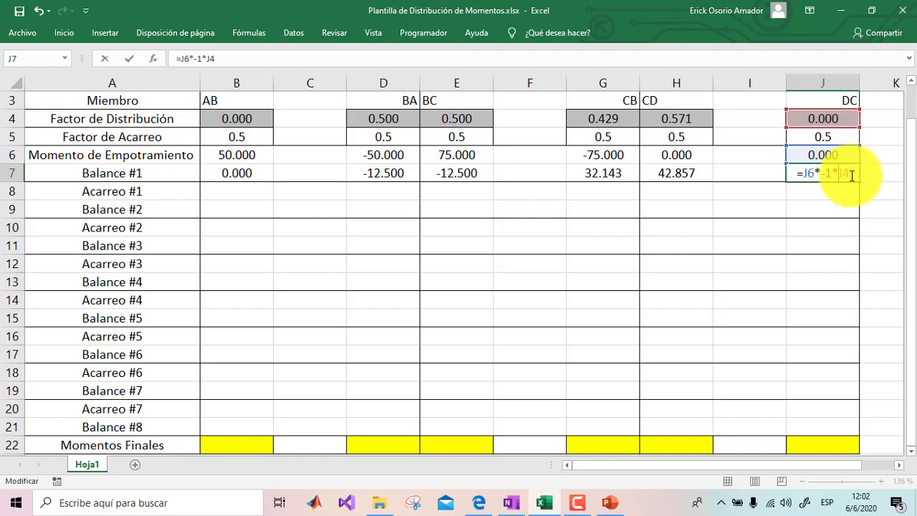
{"action": "type", "text": "$J$"}
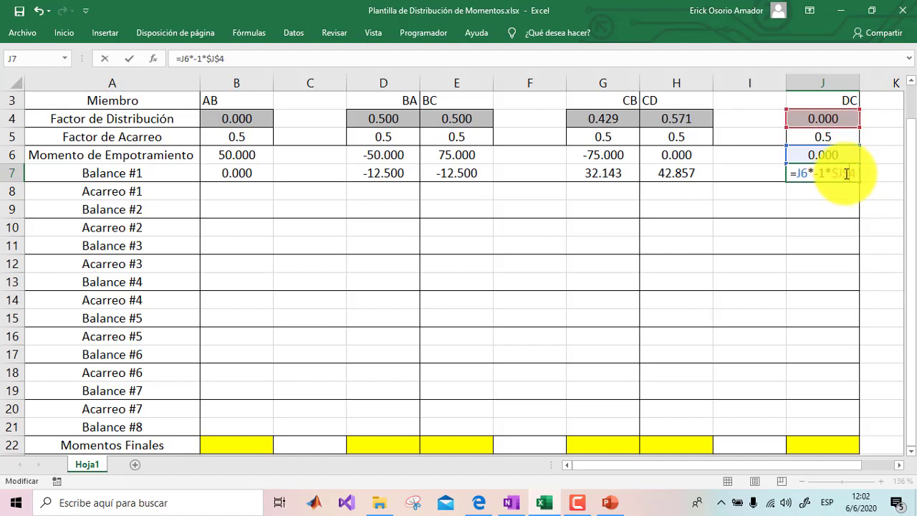
{"action": "key", "text": "Return"}
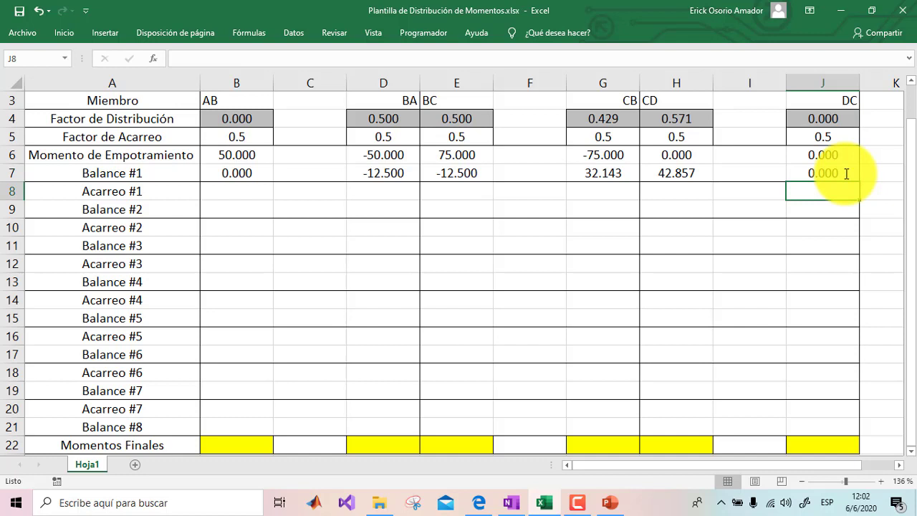
{"action": "left_click", "coordinate": [819, 173]}
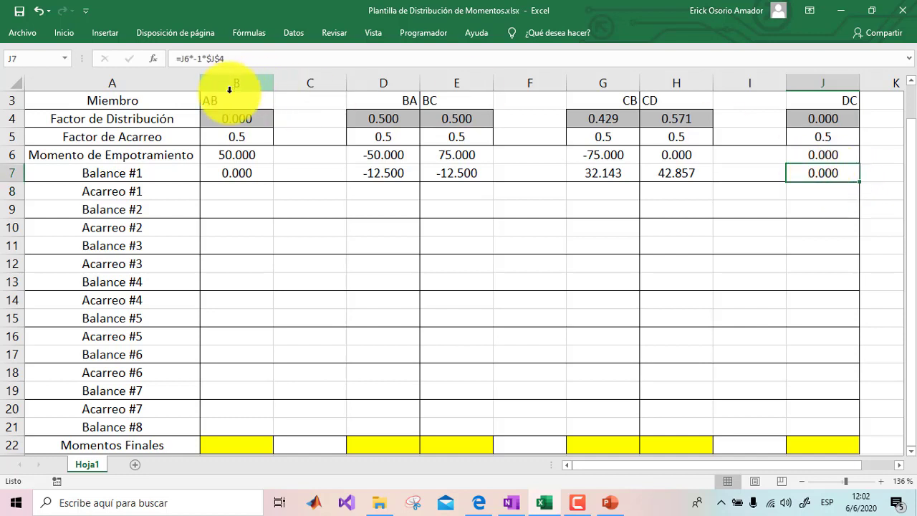
{"action": "left_click", "coordinate": [241, 136]}
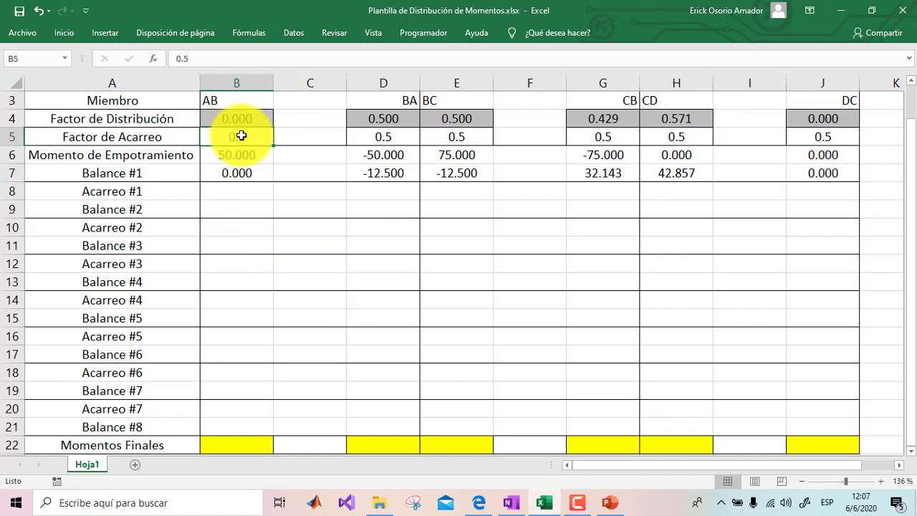
{"action": "left_click", "coordinate": [389, 139]}
{"action": "left_click", "coordinate": [454, 138]}
{"action": "left_click", "coordinate": [604, 140]}
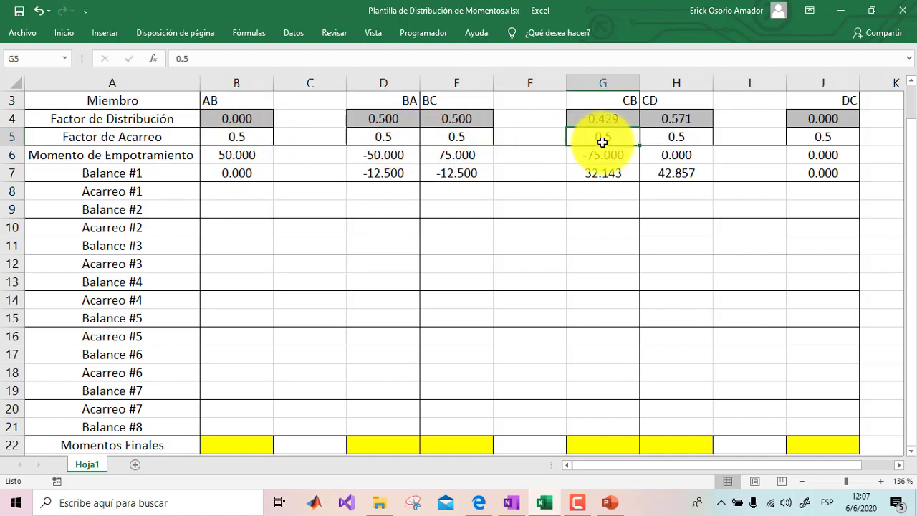
{"action": "left_click", "coordinate": [692, 134]}
{"action": "left_click", "coordinate": [803, 136]}
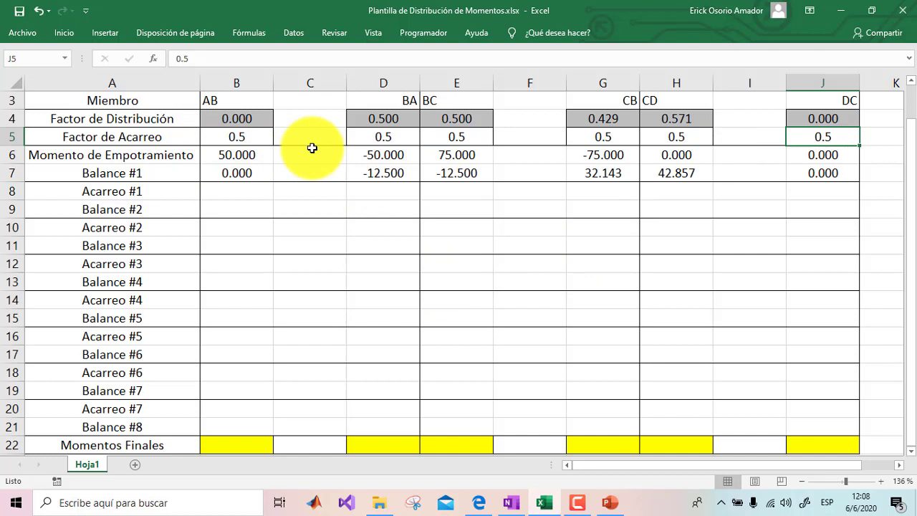
{"action": "left_click", "coordinate": [226, 189]}
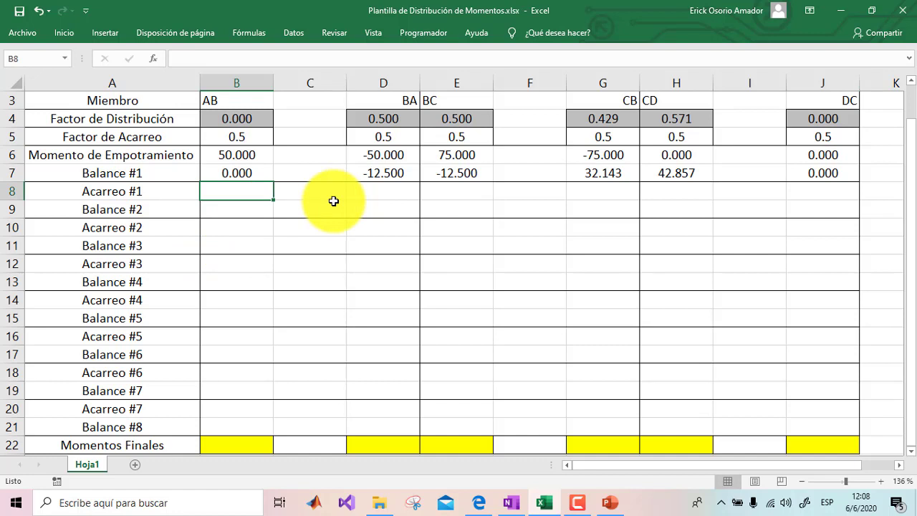
Step: Enter =D7*B5 in B8 so AB's Acarreo #1 shows -6.250
{"action": "type", "text": "="}
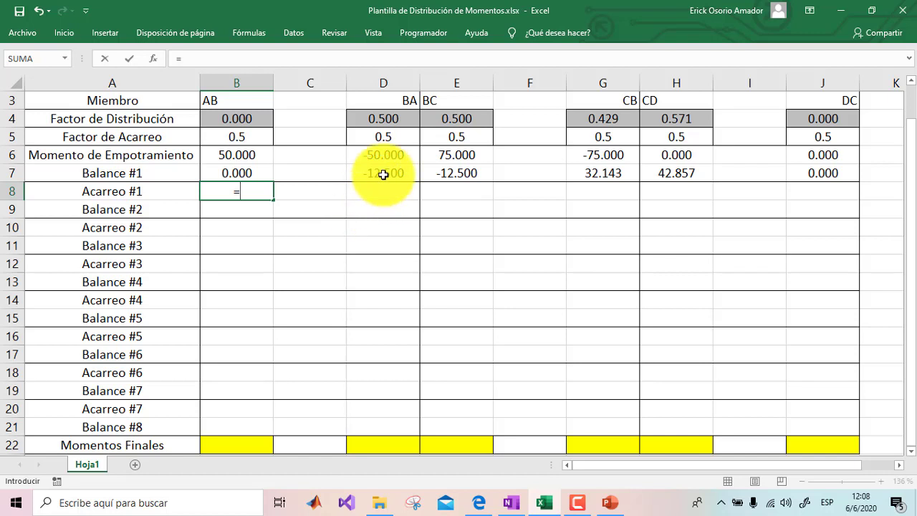
{"action": "left_click", "coordinate": [386, 172]}
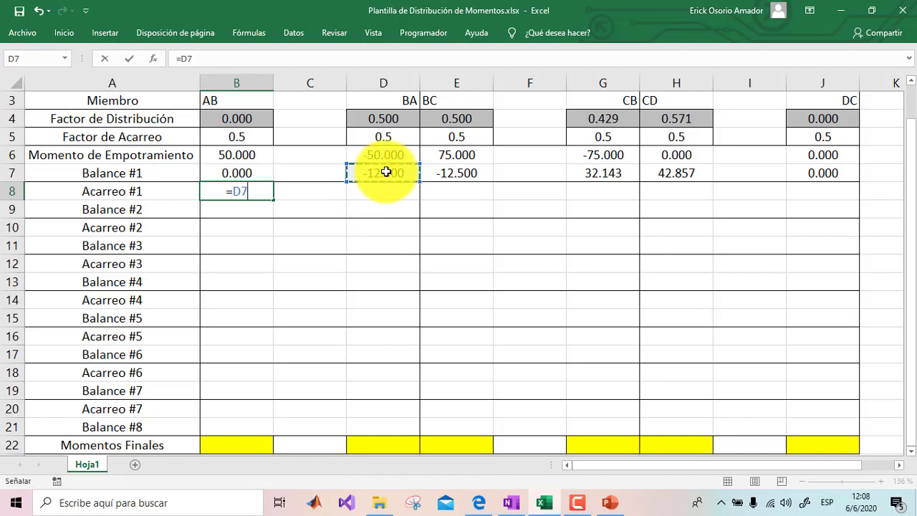
{"action": "type", "text": "*"}
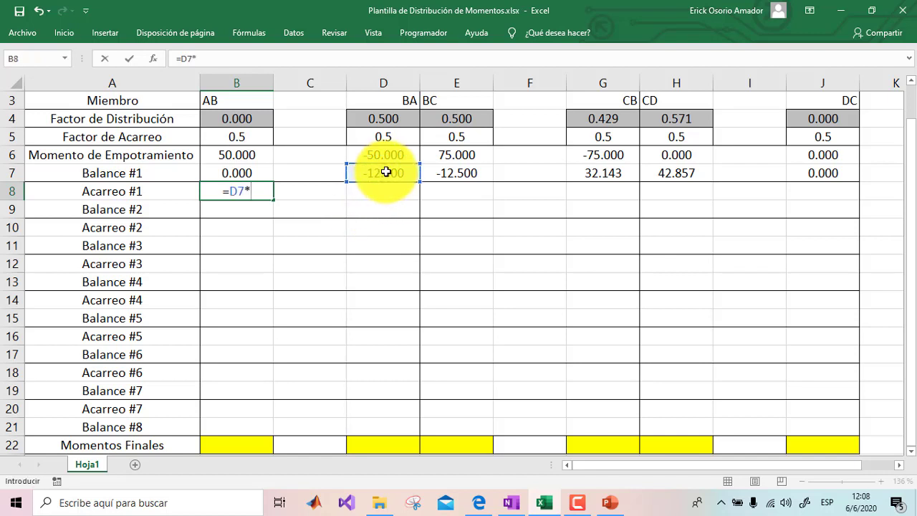
{"action": "left_click", "coordinate": [244, 139]}
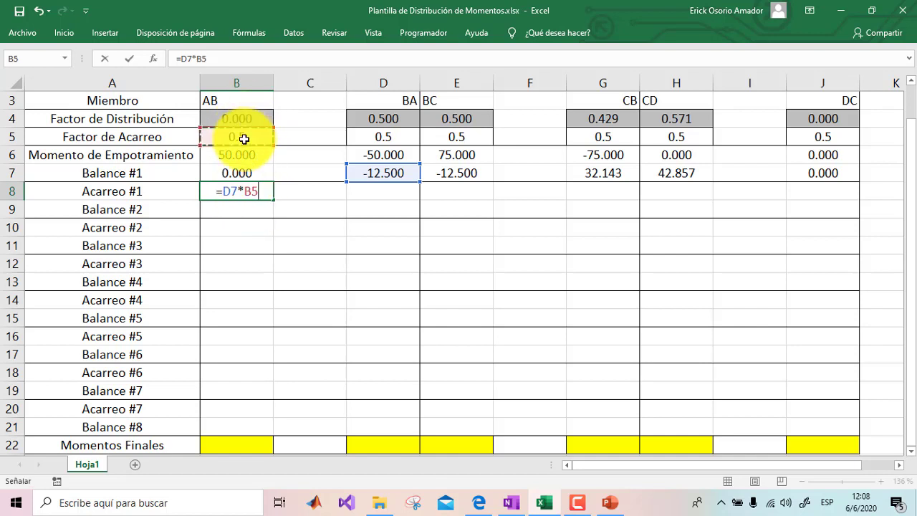
{"action": "key", "text": "Return"}
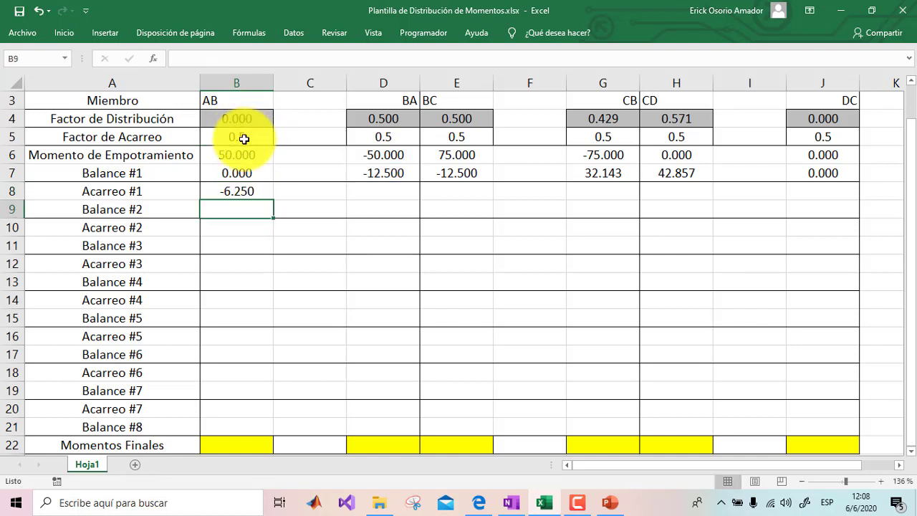
{"action": "left_click", "coordinate": [373, 193]}
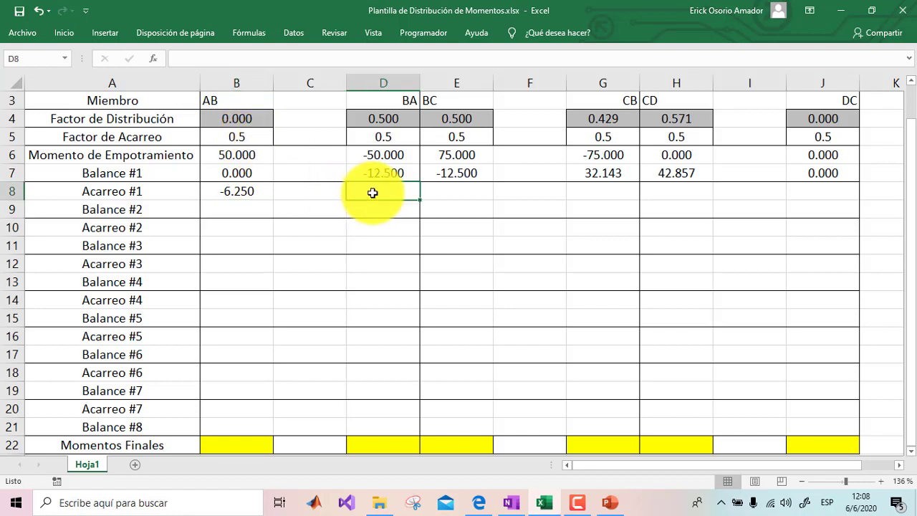
Step: Enter =B7*D5 in D8 for BA's carry-over, giving 0.000
{"action": "type", "text": "="}
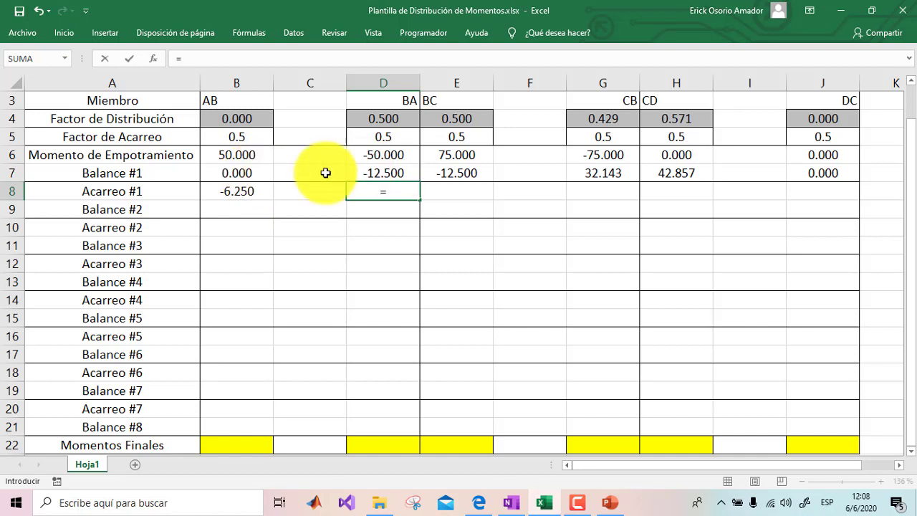
{"action": "left_click", "coordinate": [244, 174]}
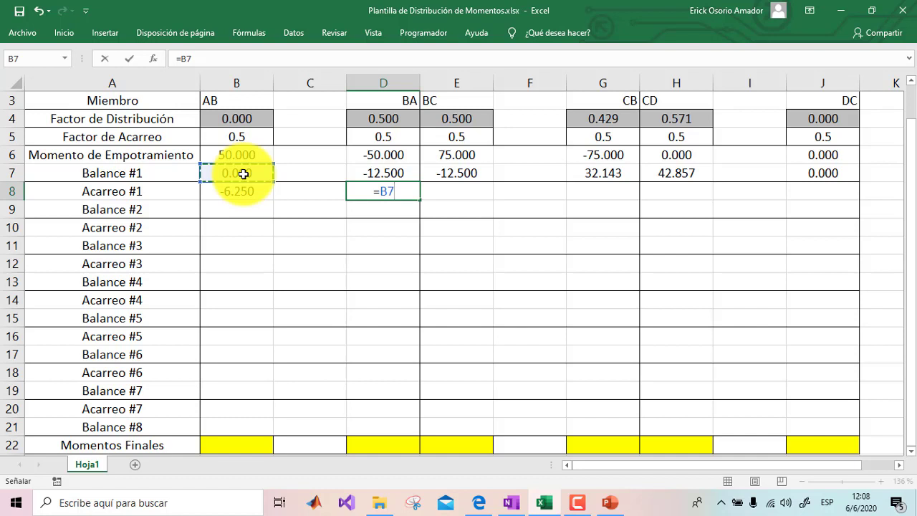
{"action": "type", "text": "*"}
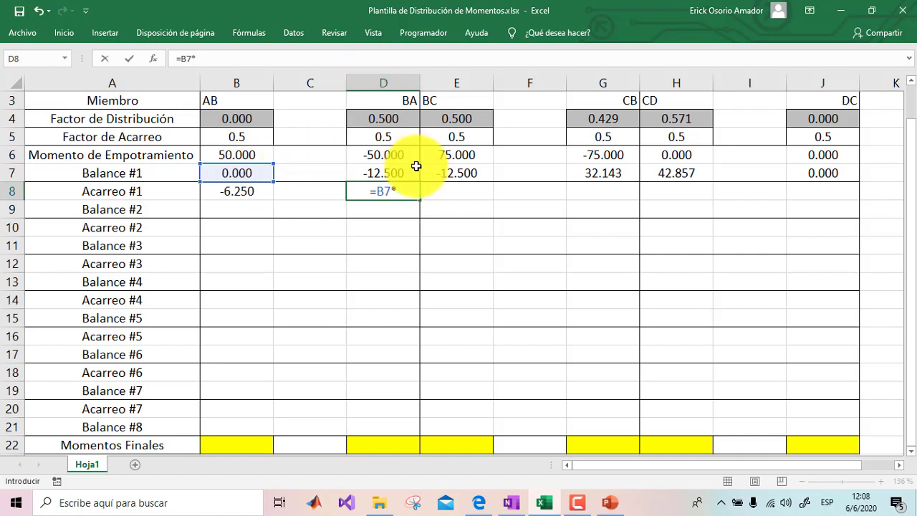
{"action": "left_click", "coordinate": [399, 139]}
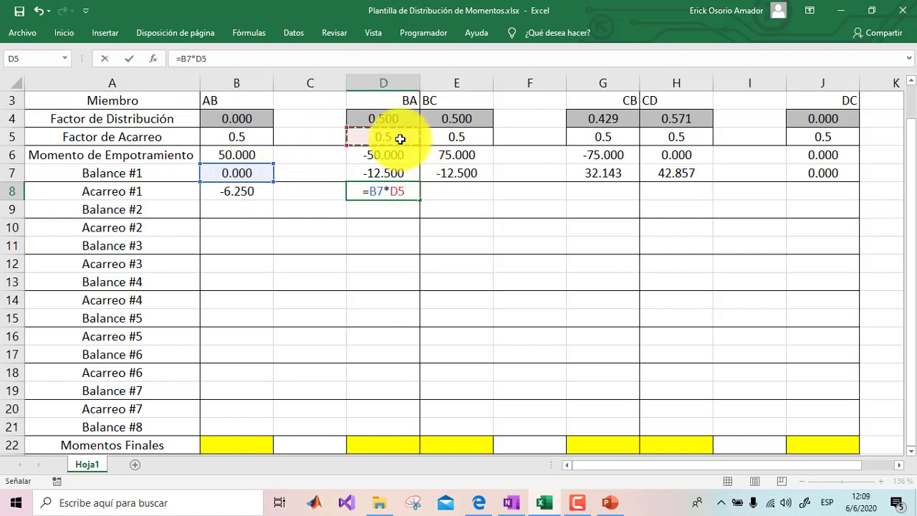
{"action": "key", "text": "Return"}
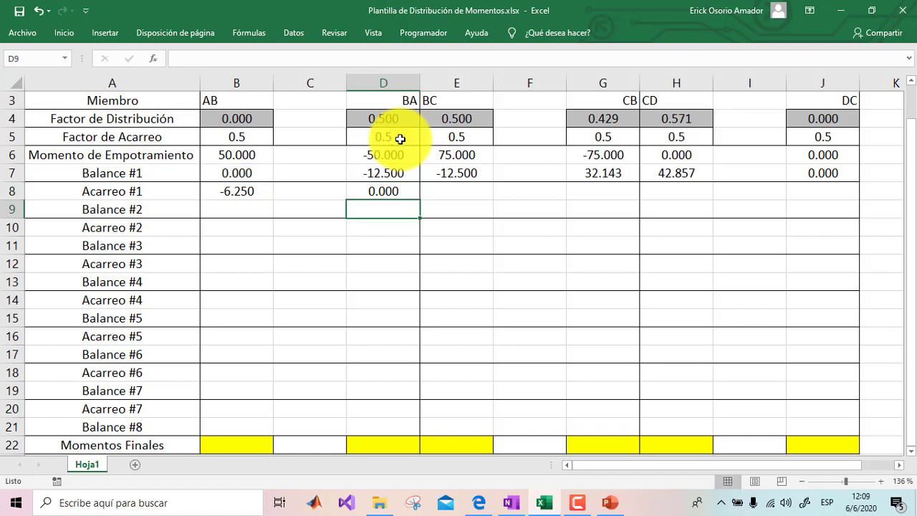
Step: Copy the AB carry-over formula into E8 and H8 for BC (16.071) and CD (0.000)
{"action": "left_click", "coordinate": [227, 192]}
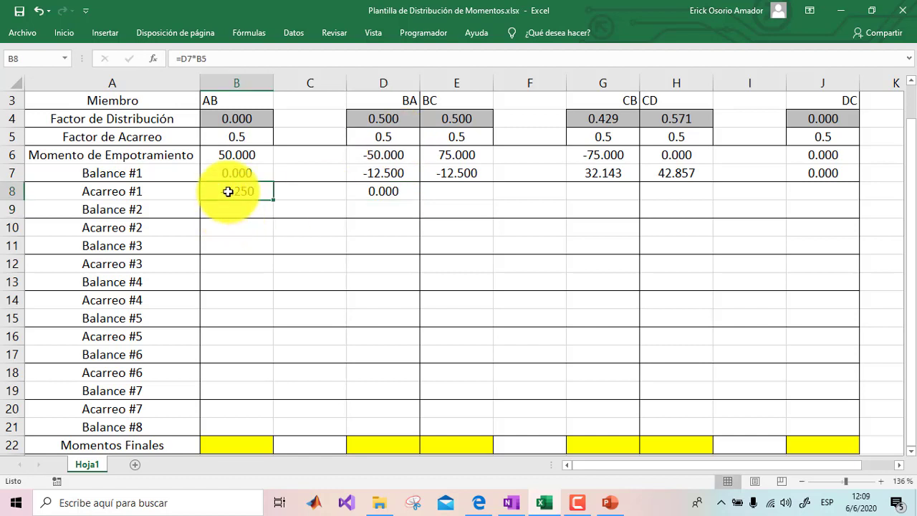
{"action": "key", "text": "ctrl+c"}
{"action": "left_click", "coordinate": [465, 200]}
{"action": "key", "text": "ctrl+v"}
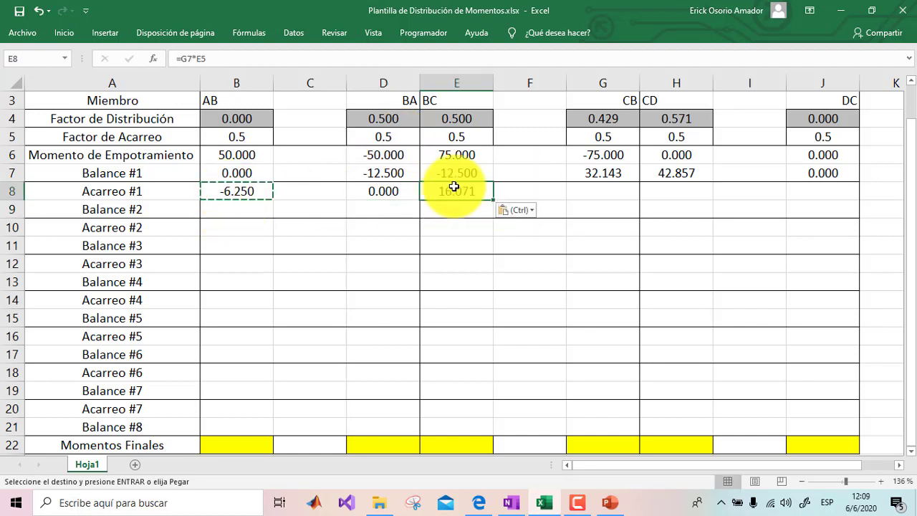
{"action": "left_click", "coordinate": [668, 199]}
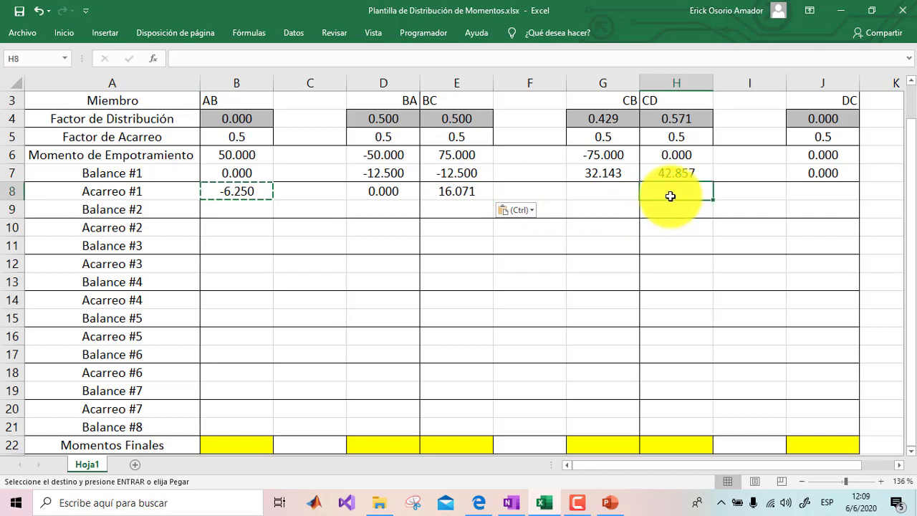
{"action": "key", "text": "ctrl+v"}
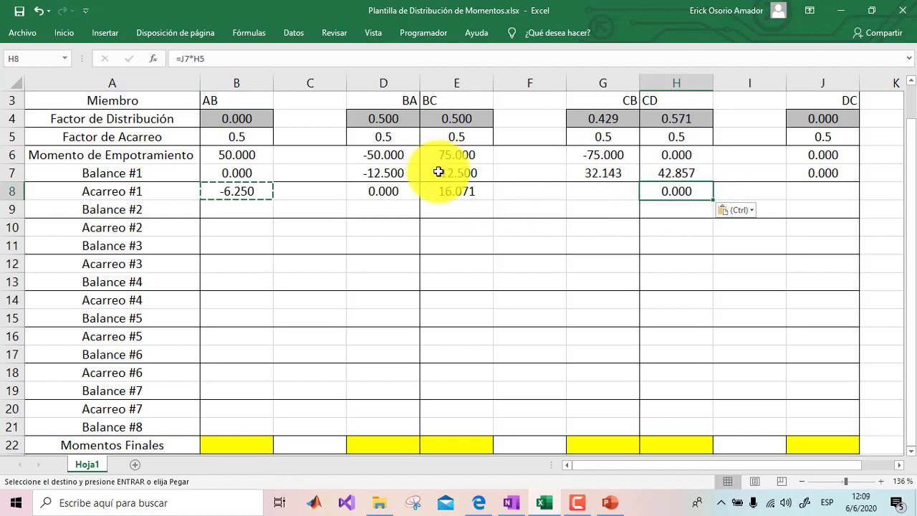
{"action": "key", "text": "Escape"}
Step: Copy the BA carry-over formula into G8 and J8 for CB (-6.250) and DC (21.429)
{"action": "left_click", "coordinate": [397, 190]}
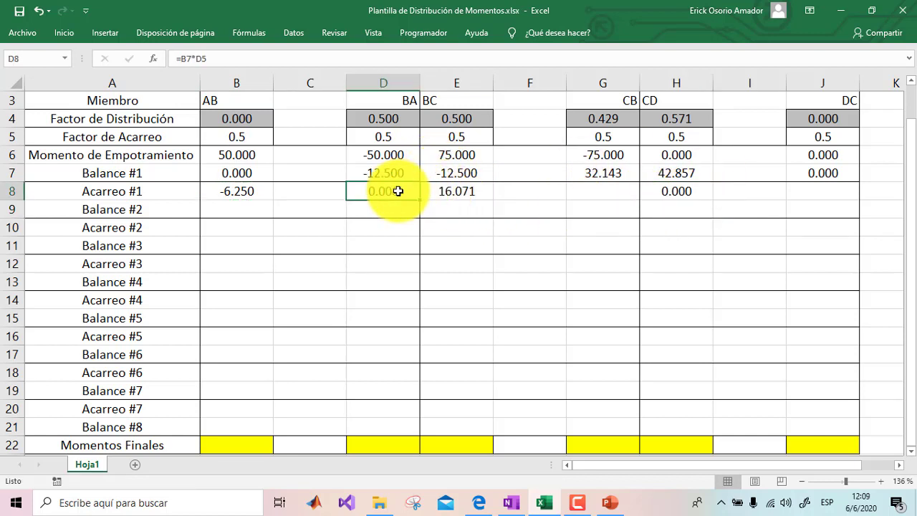
{"action": "key", "text": "ctrl+c"}
{"action": "left_click", "coordinate": [602, 194]}
{"action": "key", "text": "ctrl+v"}
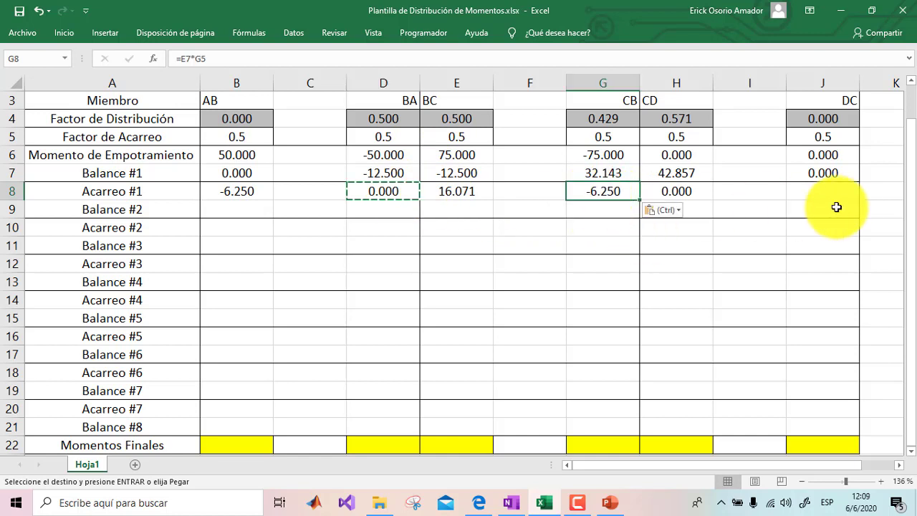
{"action": "left_click", "coordinate": [835, 191]}
{"action": "key", "text": "ctrl+v"}
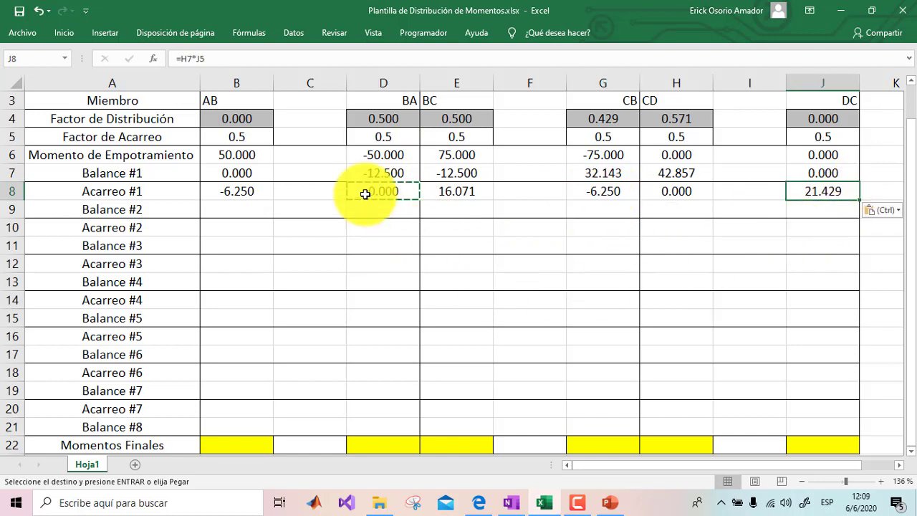
{"action": "left_click", "coordinate": [341, 222]}
{"action": "key", "text": "Escape"}
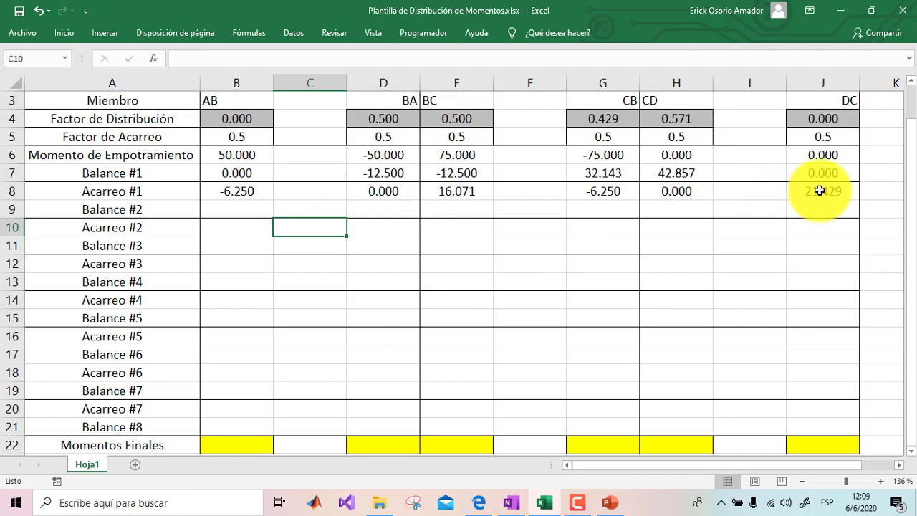
{"action": "left_click", "coordinate": [820, 191]}
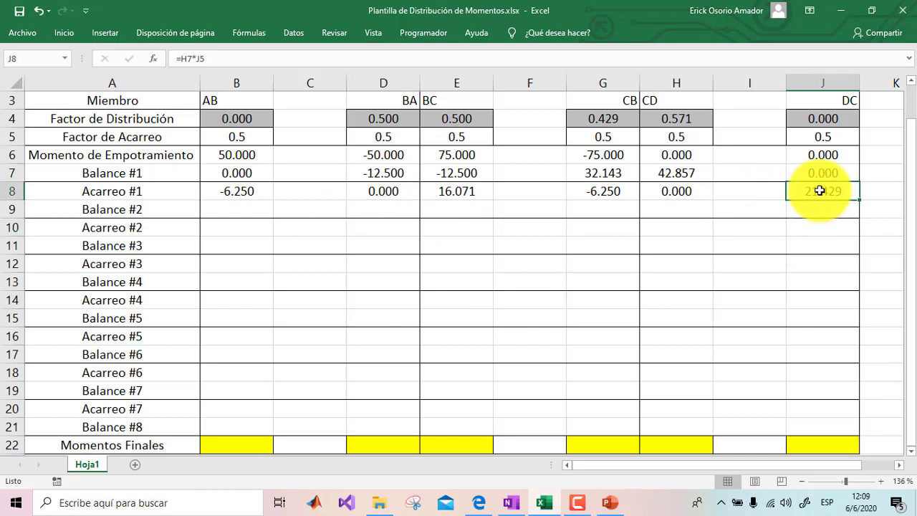
{"action": "double_click", "coordinate": [820, 190]}
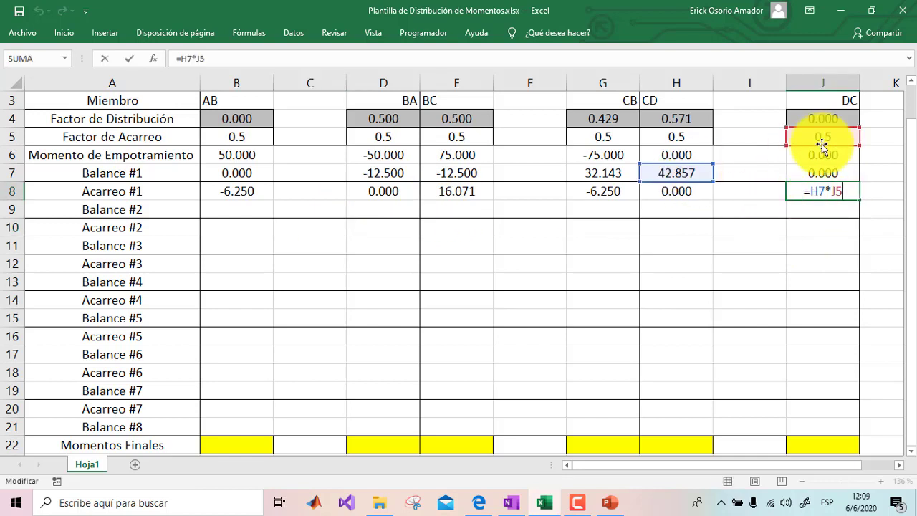
{"action": "left_click", "coordinate": [696, 193]}
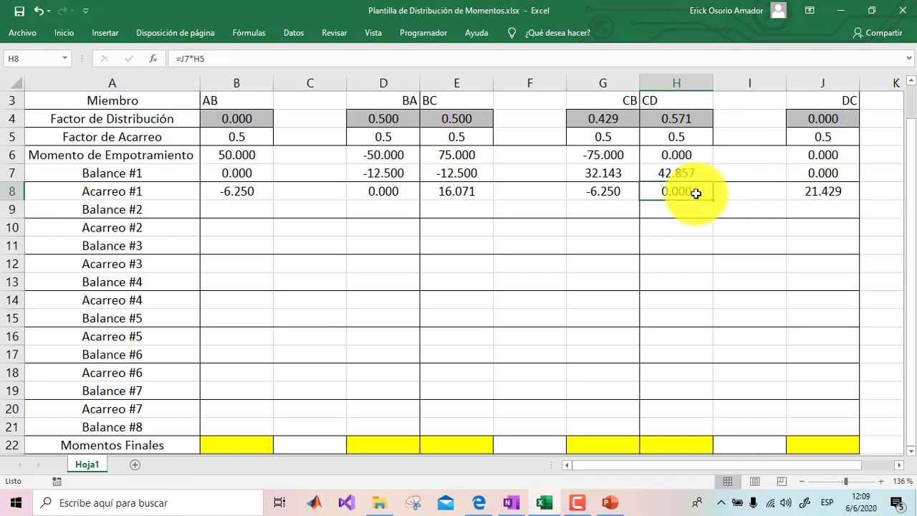
{"action": "double_click", "coordinate": [696, 194]}
{"action": "key", "text": "Escape"}
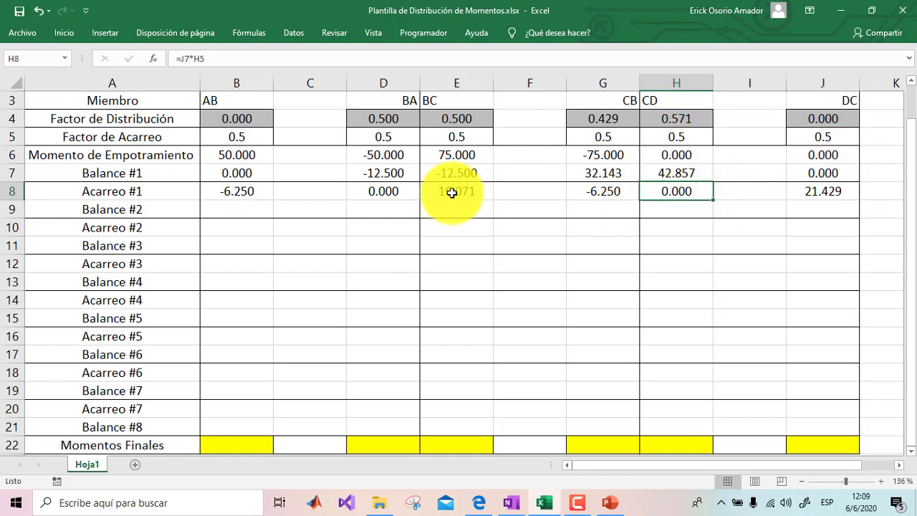
{"action": "left_click", "coordinate": [452, 192]}
{"action": "double_click", "coordinate": [452, 193]}
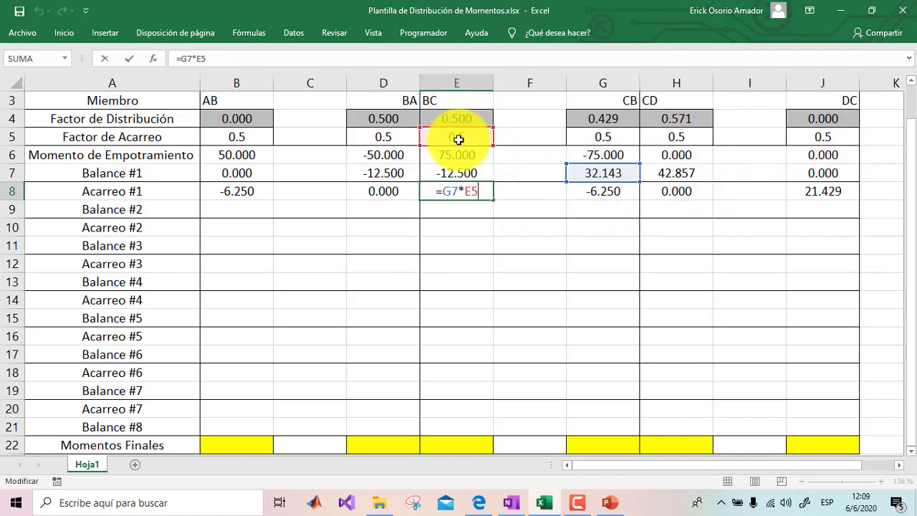
{"action": "key", "text": "Escape"}
{"action": "left_click", "coordinate": [594, 188]}
{"action": "double_click", "coordinate": [594, 188]}
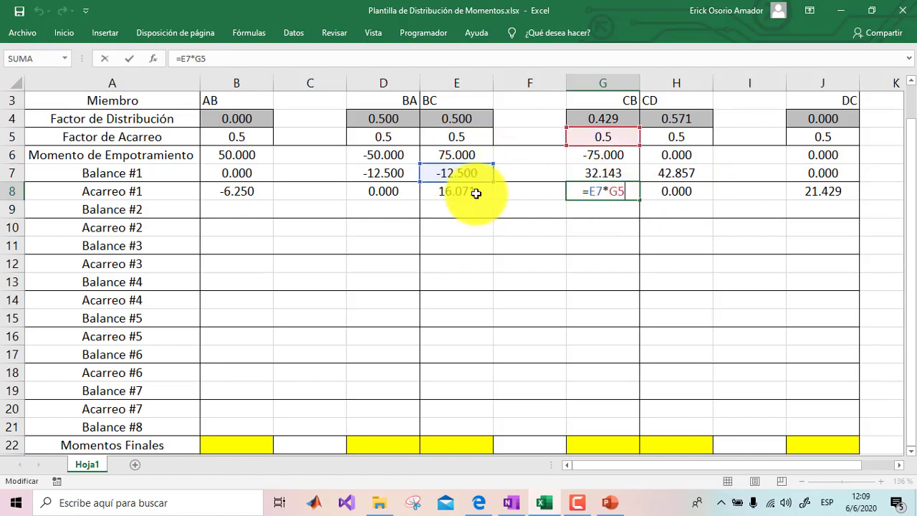
{"action": "key", "text": "Escape"}
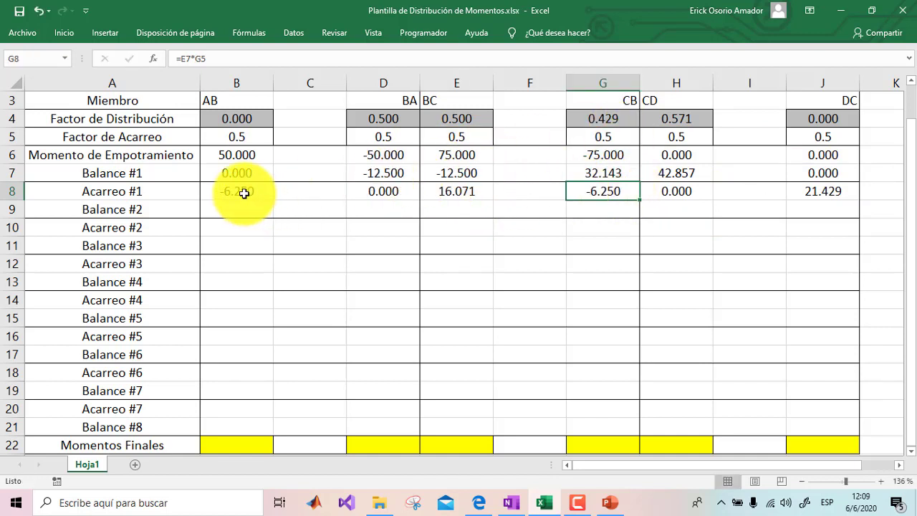
{"action": "left_click", "coordinate": [244, 193]}
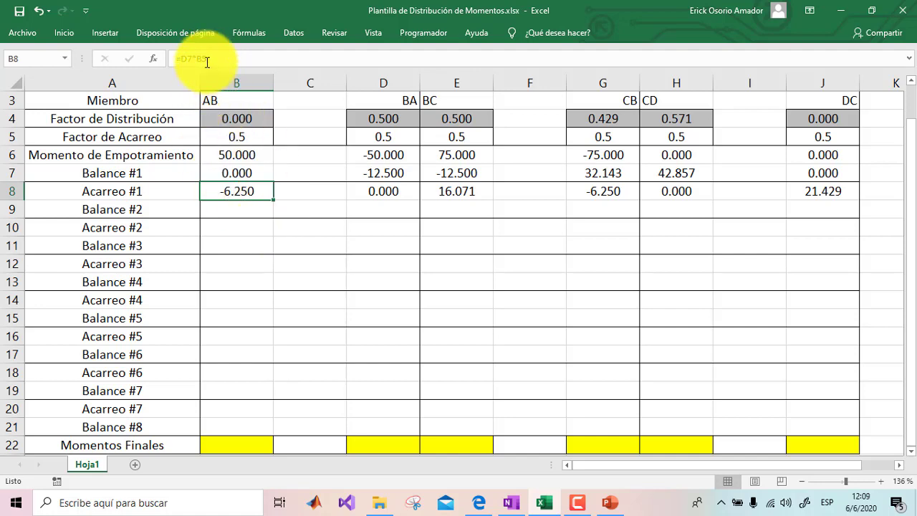
Step: Make the row-5 carry-over factor absolute in the B8 and D8 formulas
{"action": "left_click", "coordinate": [368, 60]}
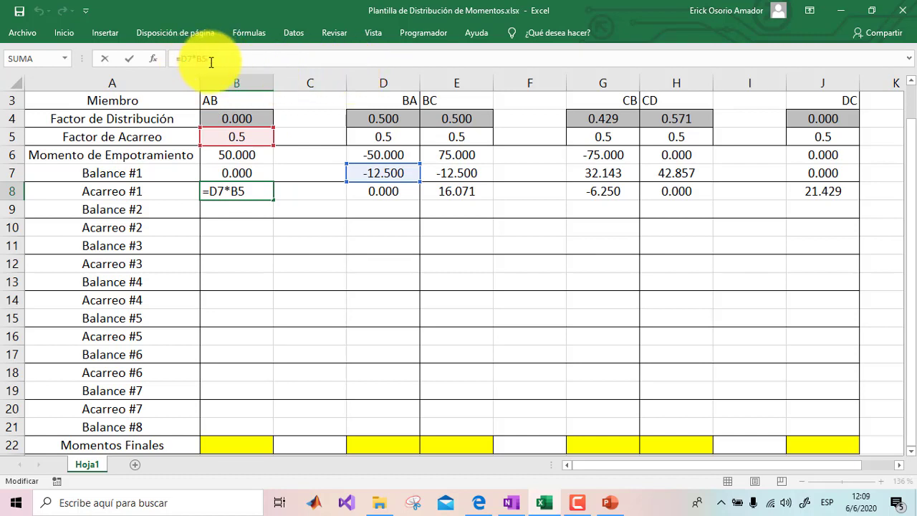
{"action": "left_click_drag", "start_coordinate": [211, 61], "coordinate": [328, 70]}
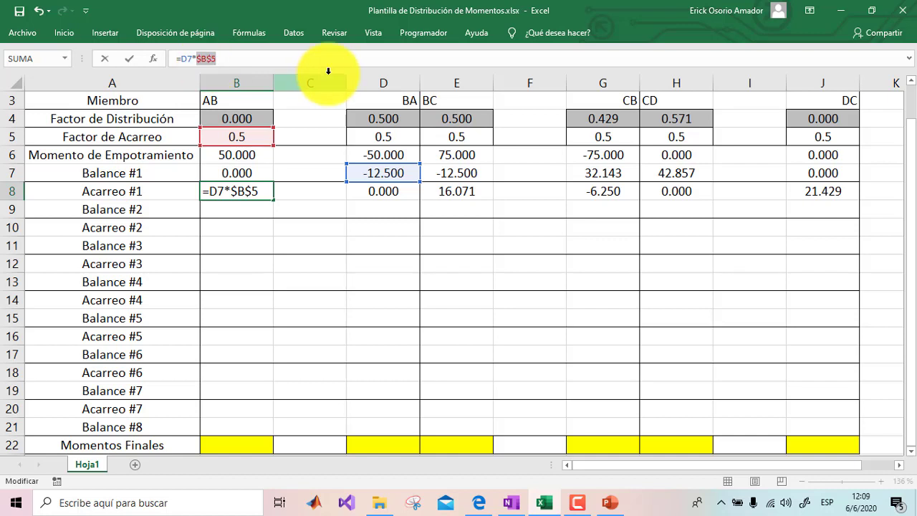
{"action": "key", "text": "Return"}
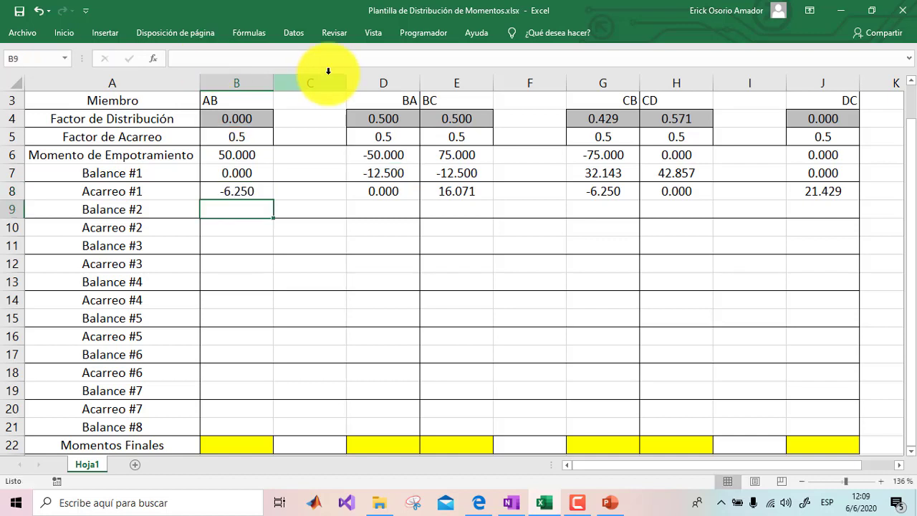
{"action": "left_click", "coordinate": [384, 190]}
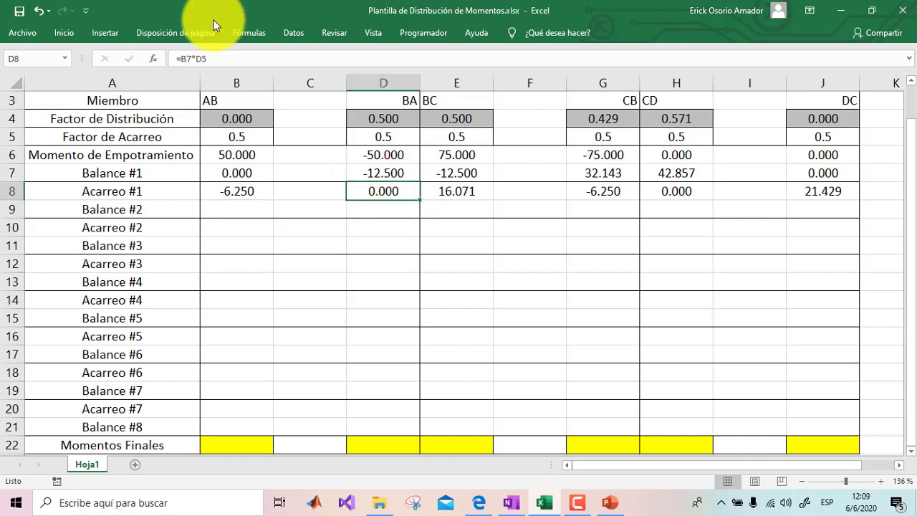
{"action": "left_click", "coordinate": [195, 59]}
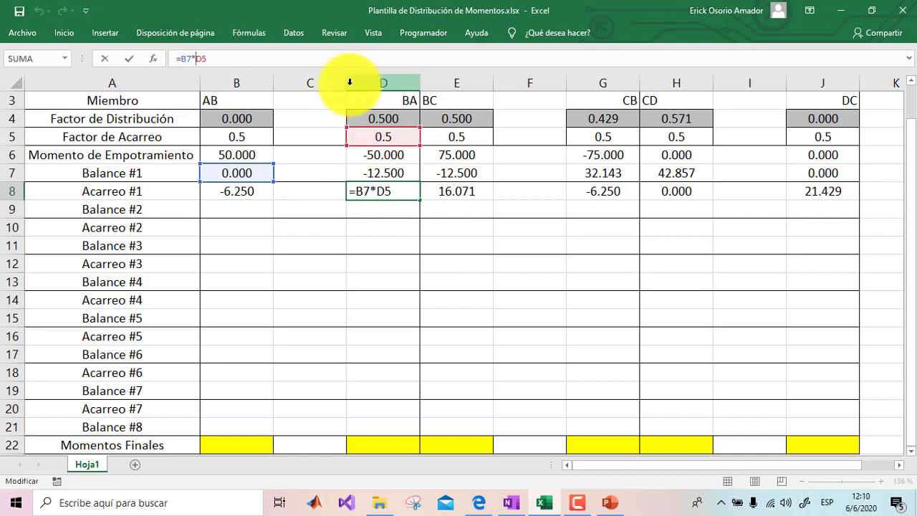
{"action": "key", "text": "F4"}
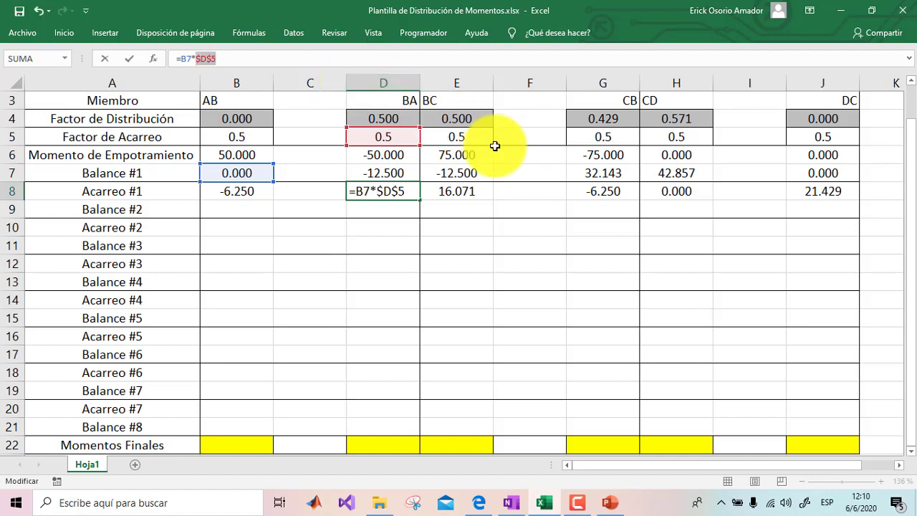
{"action": "key", "text": "Return"}
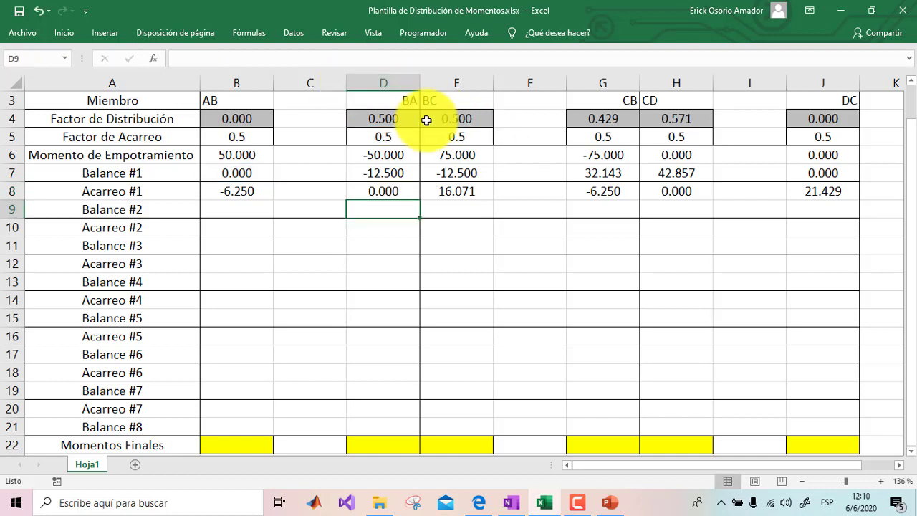
Step: Make the carry-over factor reference absolute in the E8 and G8 formulas
{"action": "left_click", "coordinate": [474, 137]}
{"action": "left_click", "coordinate": [467, 197]}
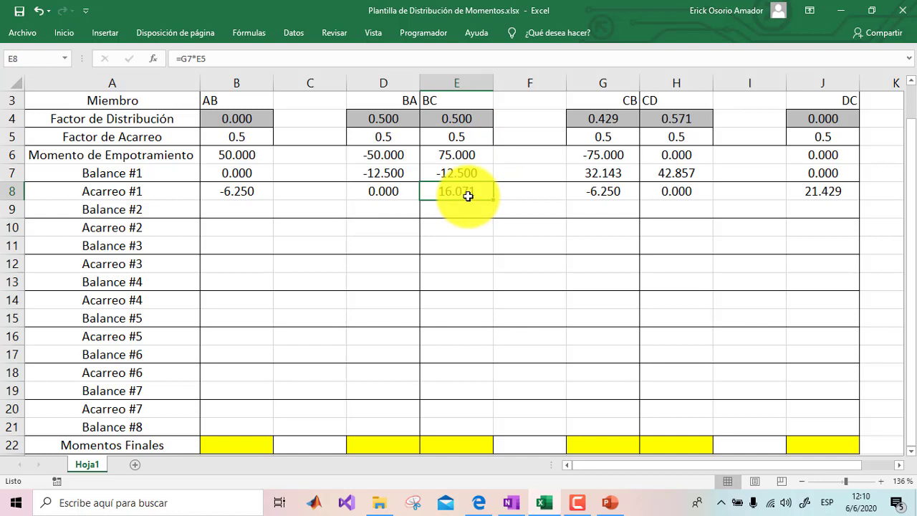
{"action": "left_click", "coordinate": [197, 58]}
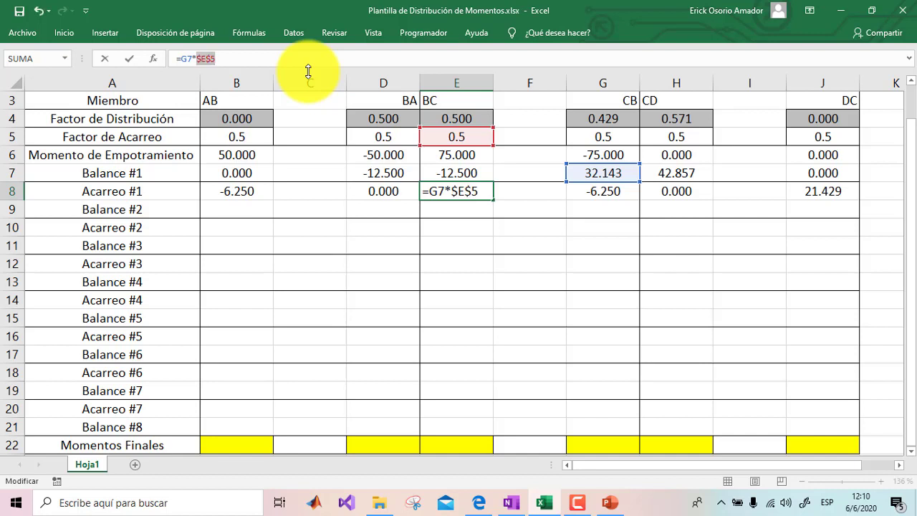
{"action": "key", "text": "Return"}
{"action": "left_click", "coordinate": [604, 192]}
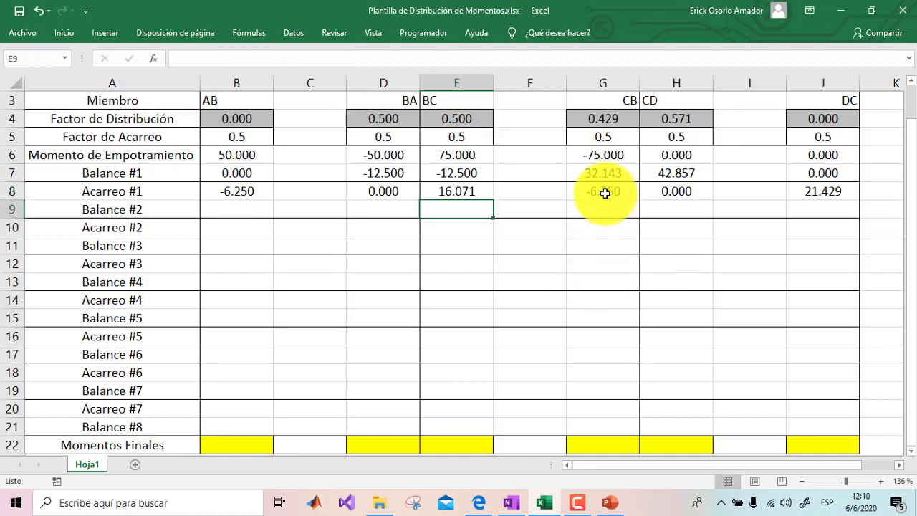
{"action": "left_click", "coordinate": [207, 58]}
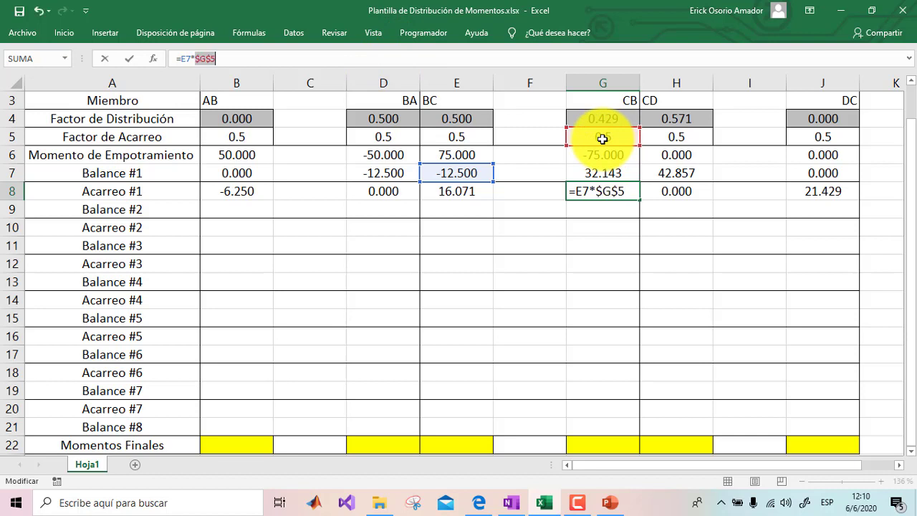
{"action": "key", "text": "Return"}
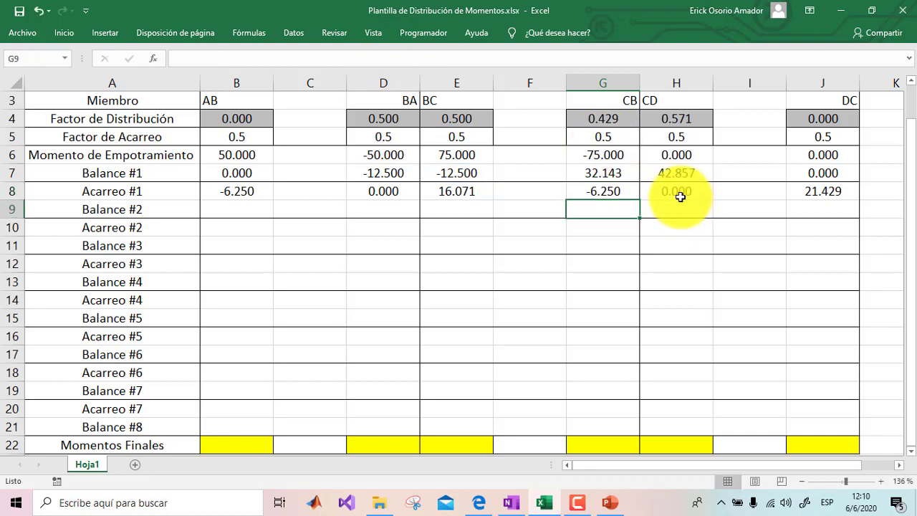
Step: Make the carry-over factor reference absolute in the H8 and J8 formulas
{"action": "left_click", "coordinate": [680, 195]}
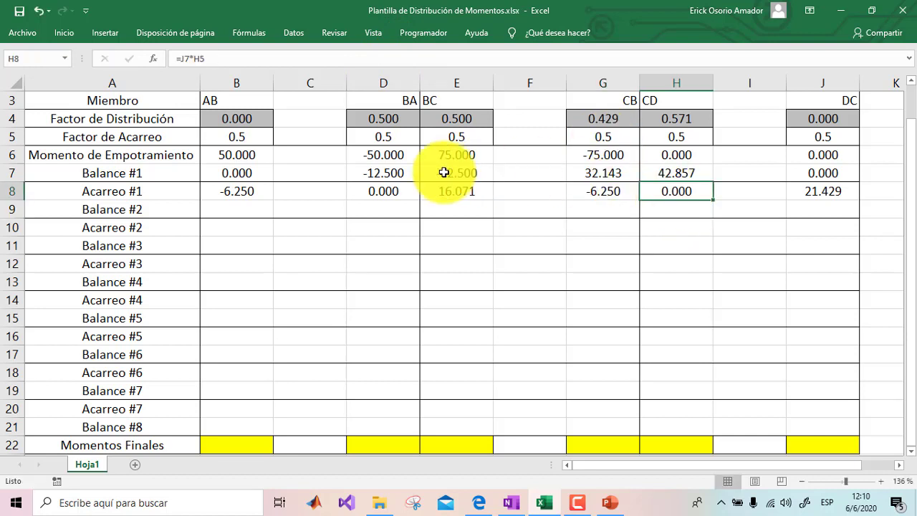
{"action": "left_click", "coordinate": [219, 65]}
{"action": "key", "text": "F4"}
{"action": "key", "text": "Return"}
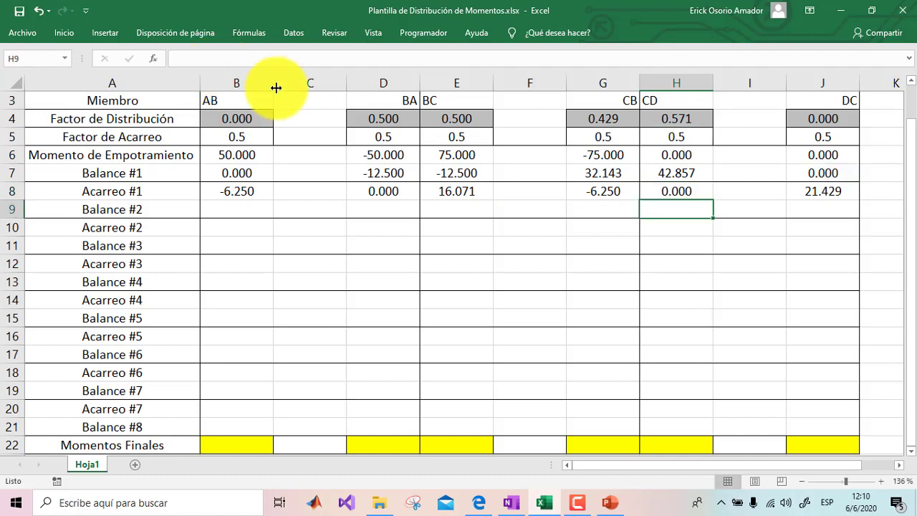
{"action": "left_click", "coordinate": [820, 194]}
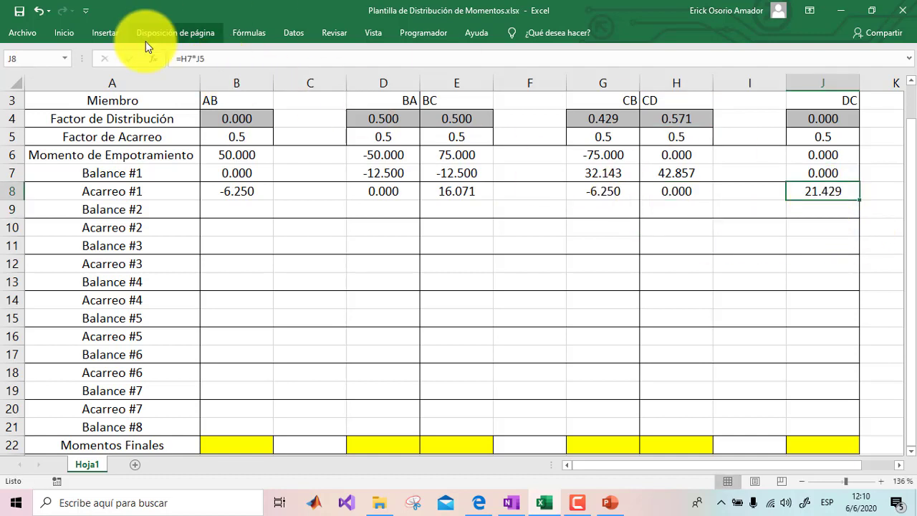
{"action": "left_click", "coordinate": [195, 61]}
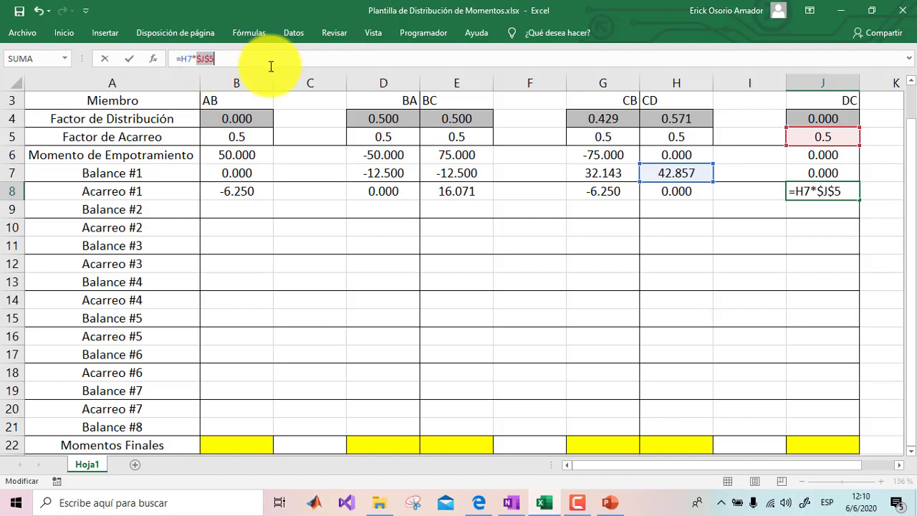
{"action": "key", "text": "Return"}
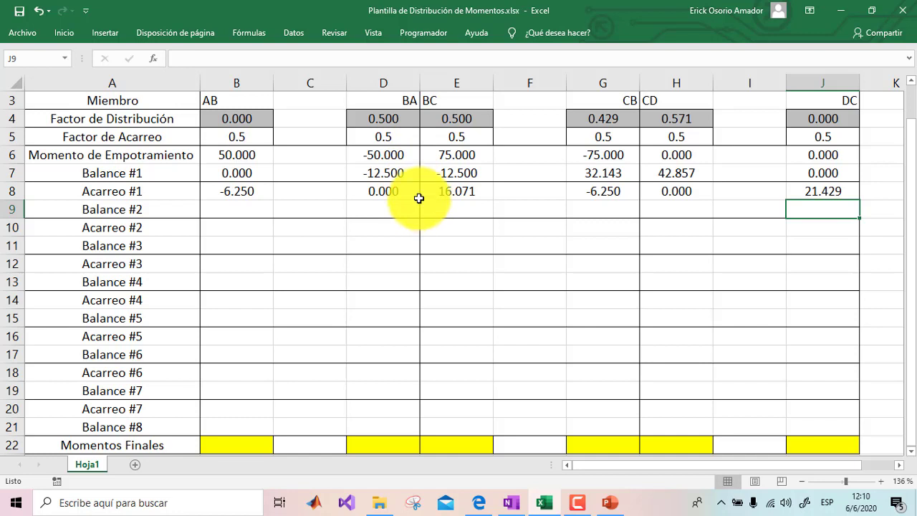
{"action": "left_click", "coordinate": [393, 167]}
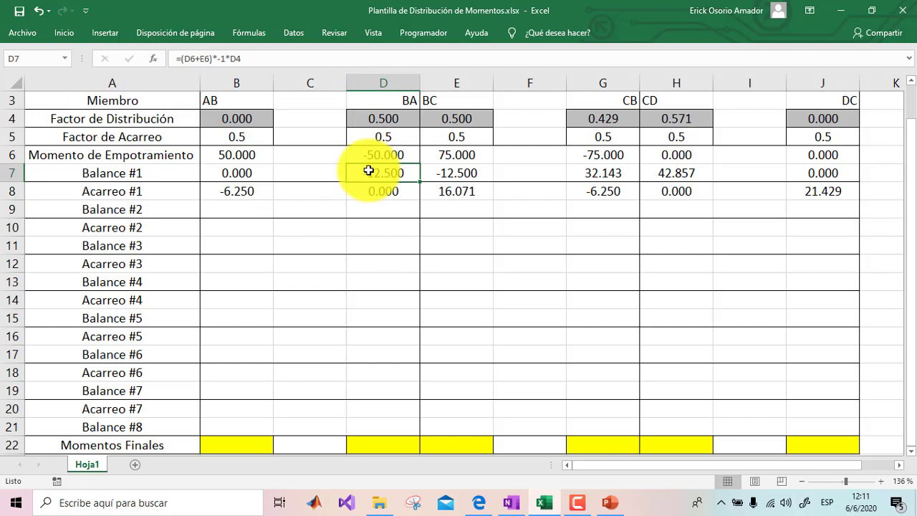
{"action": "double_click", "coordinate": [368, 170]}
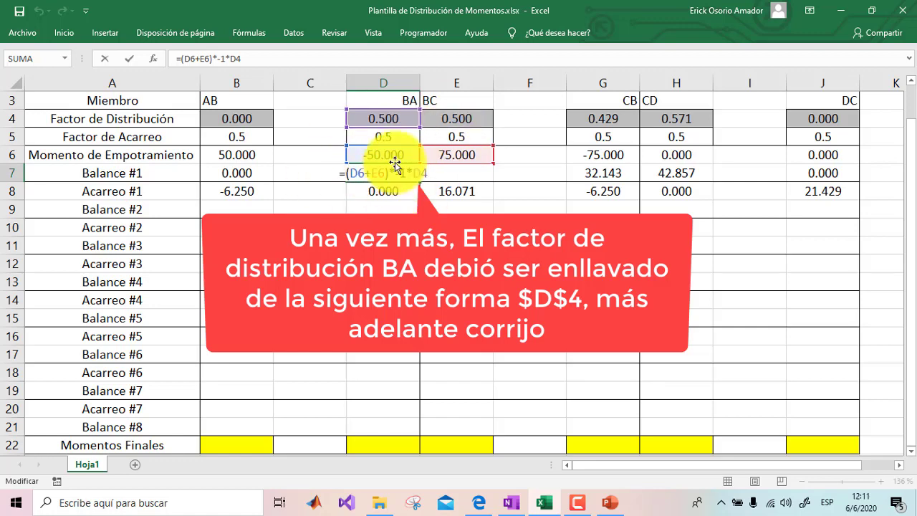
{"action": "key", "text": "ctrl+Return"}
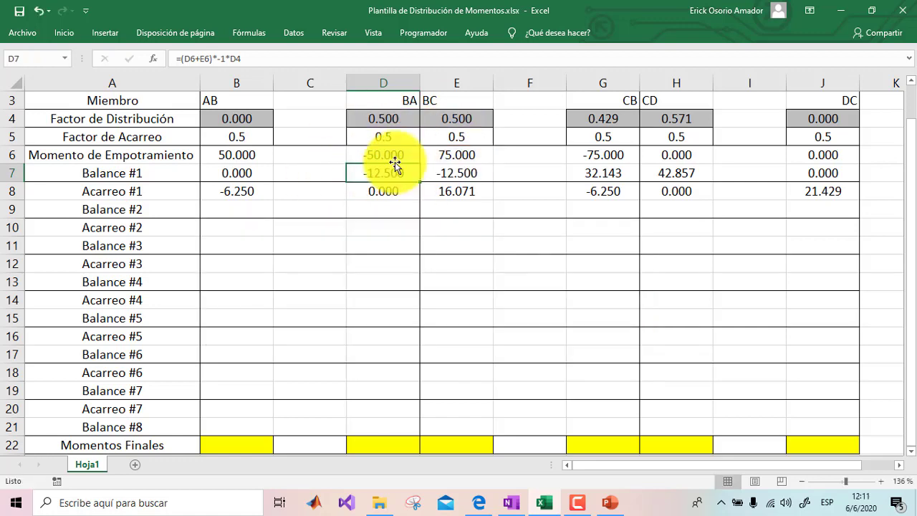
{"action": "left_click", "coordinate": [387, 227]}
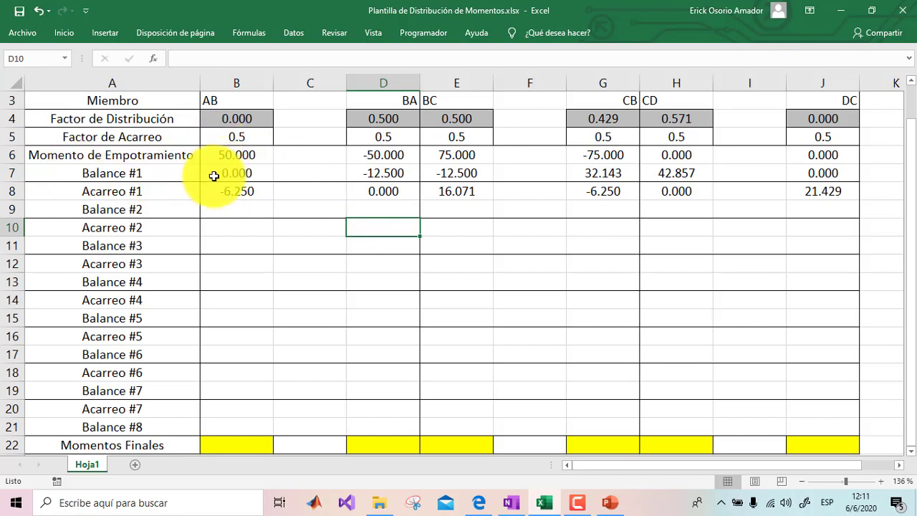
Step: Copy the Balance #1 formulas (B7:J7) into the Balance #2 row
{"action": "mouse_move", "coordinate": [223, 174]}
{"action": "left_mouse_down"}
{"action": "mouse_move", "coordinate": [858, 229]}
{"action": "mouse_move", "coordinate": [833, 179]}
{"action": "left_mouse_up"}
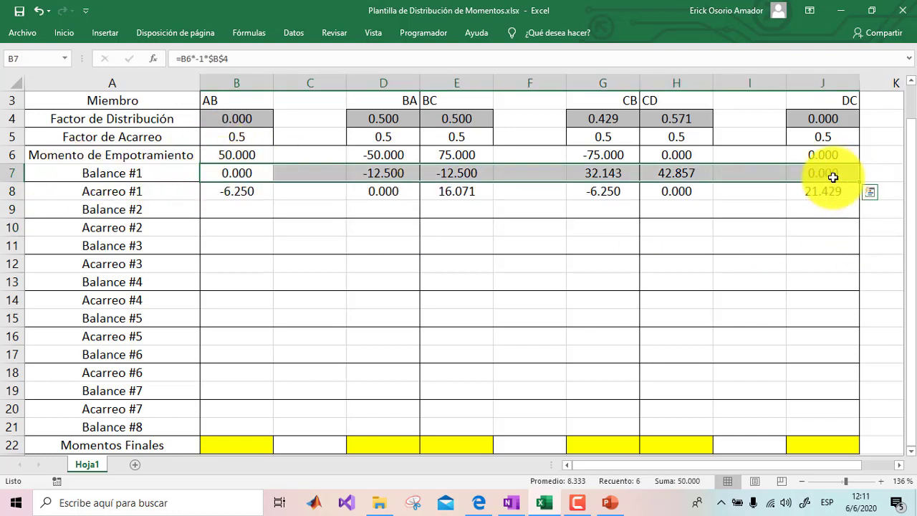
{"action": "key", "text": "ctrl+c"}
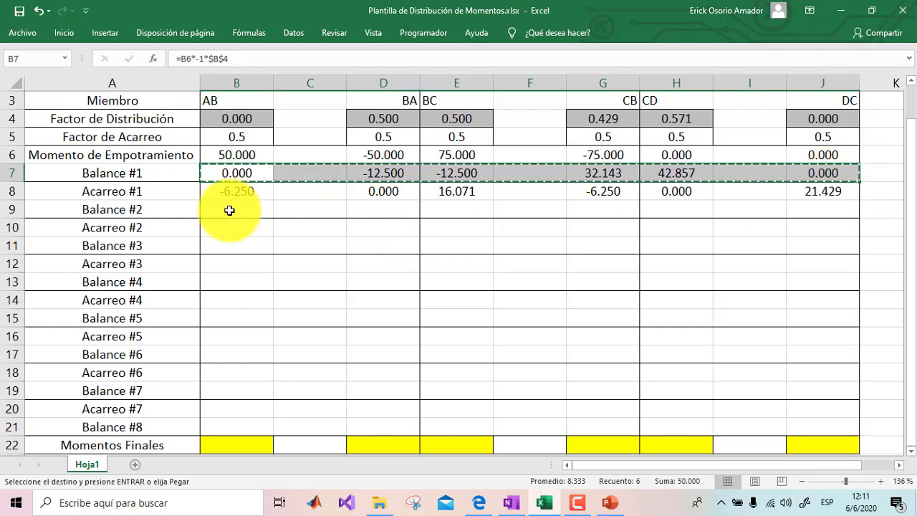
{"action": "left_click", "coordinate": [229, 210]}
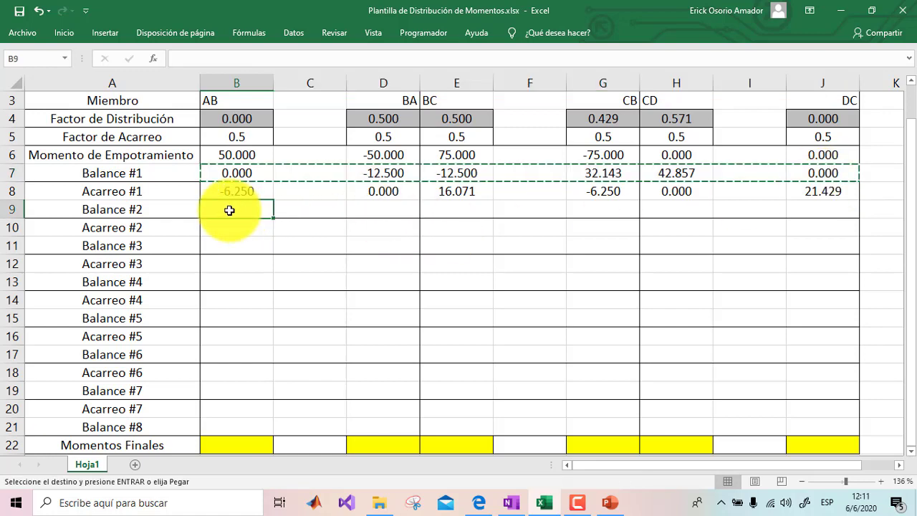
{"action": "key", "text": "ctrl+v"}
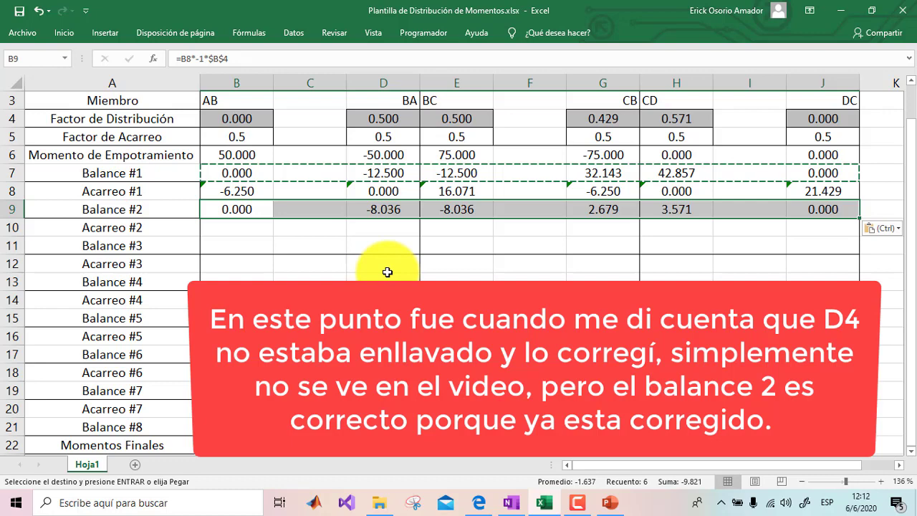
{"action": "key", "text": "Escape"}
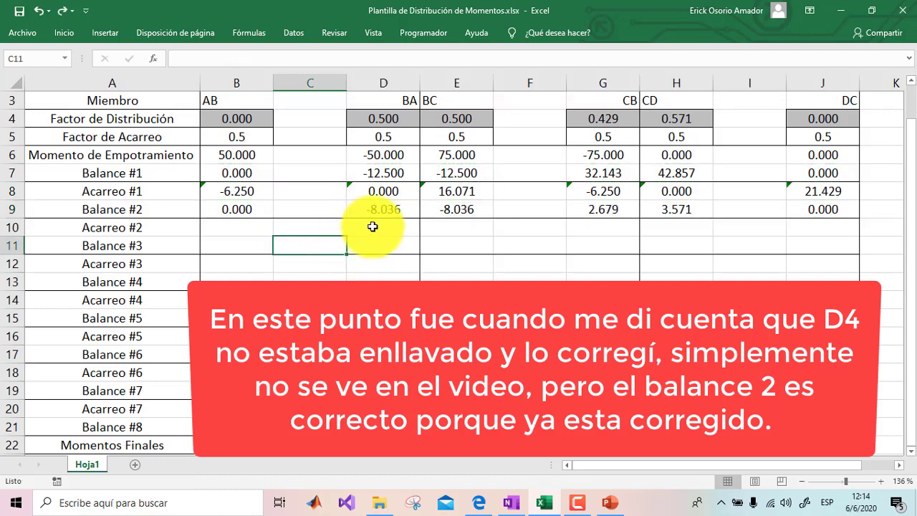
Step: Paste the Acarreo/Balance row pair at Acarreo #2 through #7, filling down to Balance #8
{"action": "left_click", "coordinate": [364, 229]}
{"action": "left_click_drag", "start_coordinate": [251, 186], "coordinate": [824, 209]}
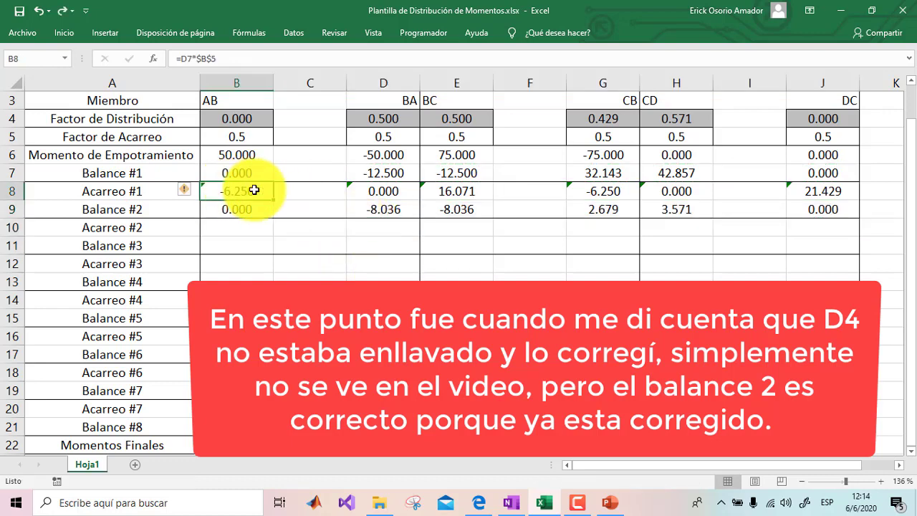
{"action": "key", "text": "ctrl+c"}
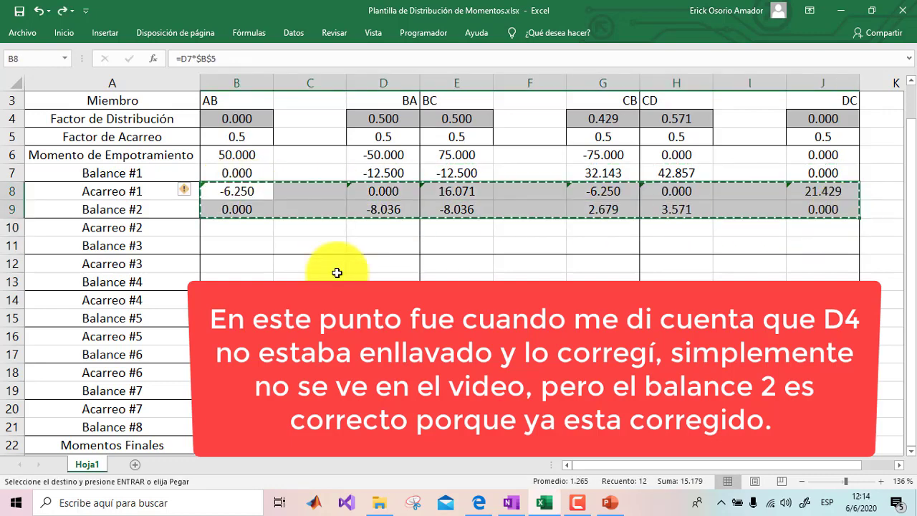
{"action": "left_click", "coordinate": [244, 226]}
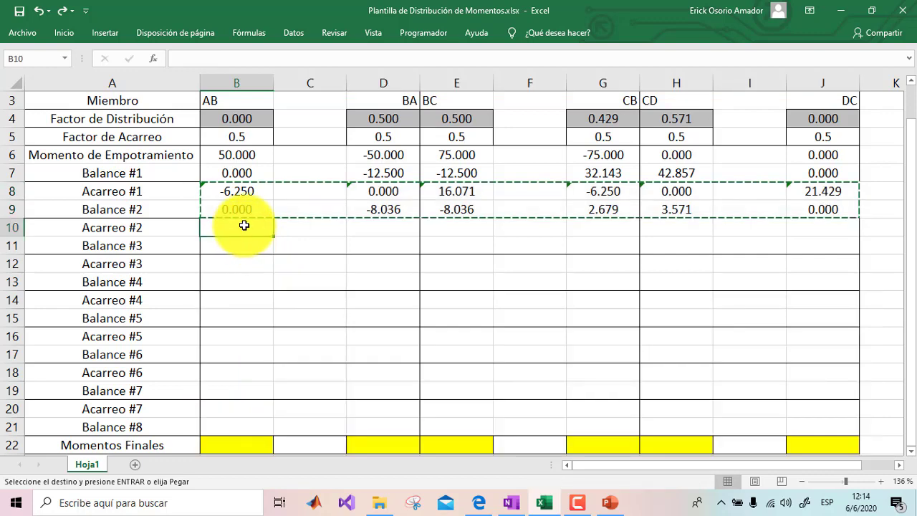
{"action": "key", "text": "ctrl+v"}
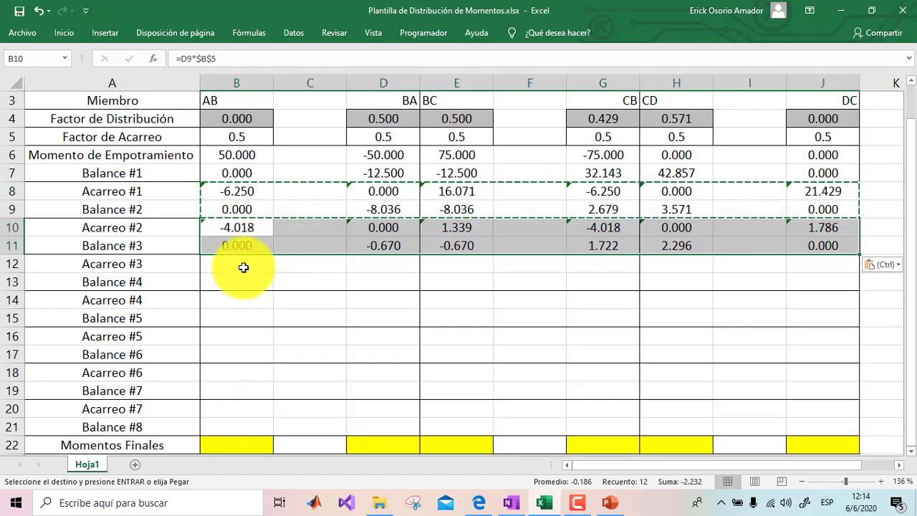
{"action": "left_click", "coordinate": [242, 265]}
{"action": "key", "text": "ctrl+v"}
{"action": "left_click", "coordinate": [247, 305]}
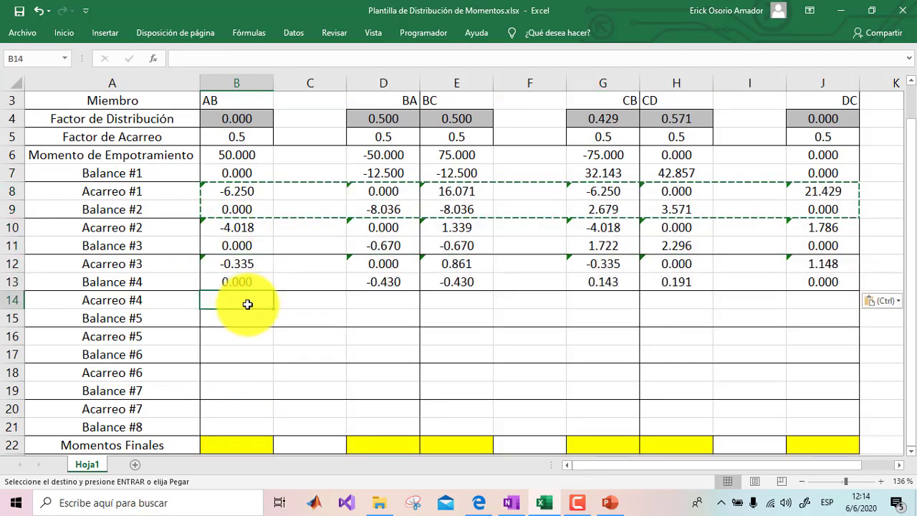
{"action": "key", "text": "ctrl+v"}
{"action": "left_click", "coordinate": [246, 337]}
{"action": "key", "text": "ctrl+v"}
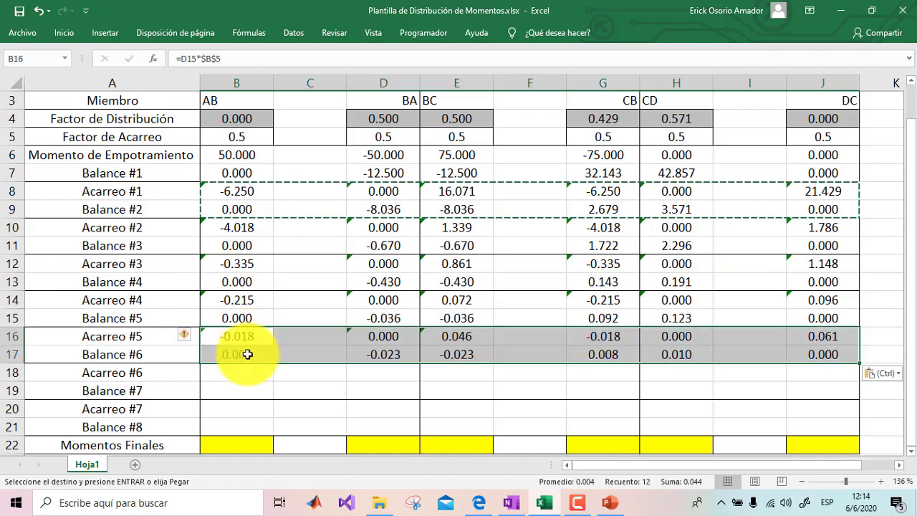
{"action": "left_click", "coordinate": [247, 374]}
{"action": "key", "text": "ctrl+v"}
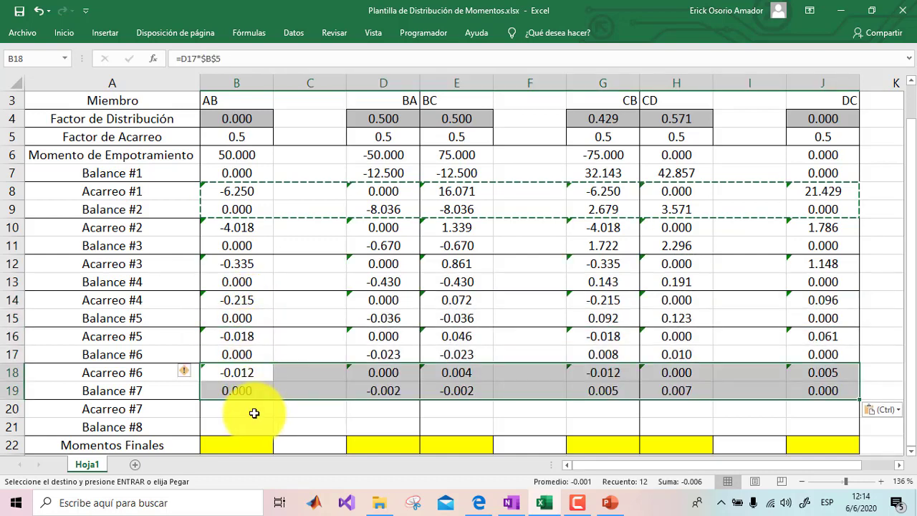
{"action": "left_click", "coordinate": [254, 413]}
{"action": "key", "text": "ctrl+v"}
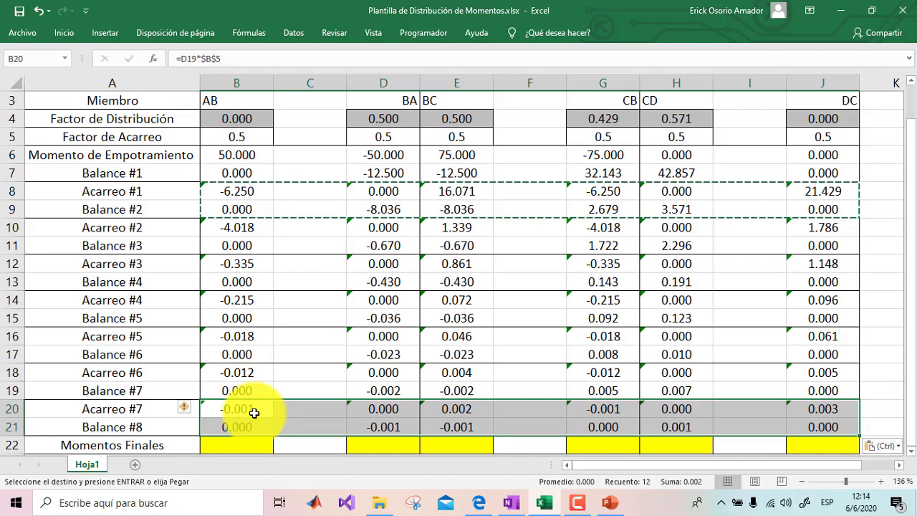
{"action": "key", "text": "Escape"}
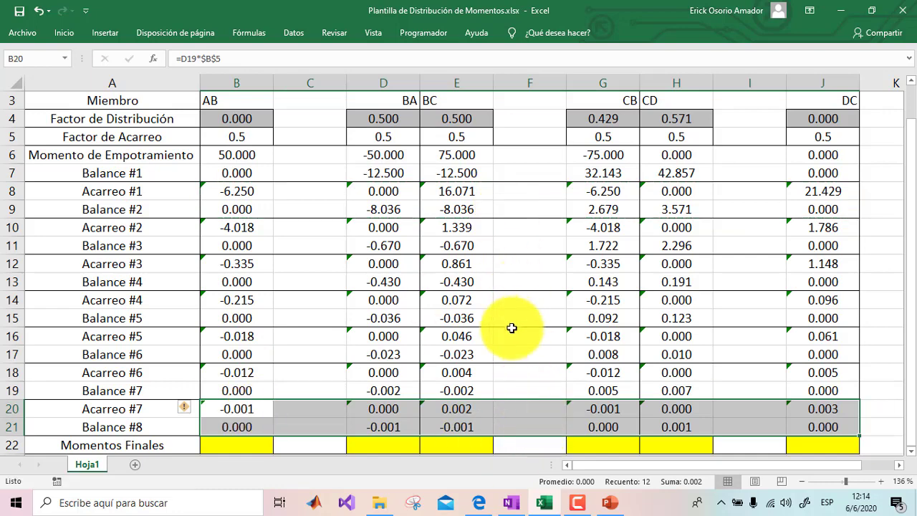
{"action": "left_click", "coordinate": [298, 375]}
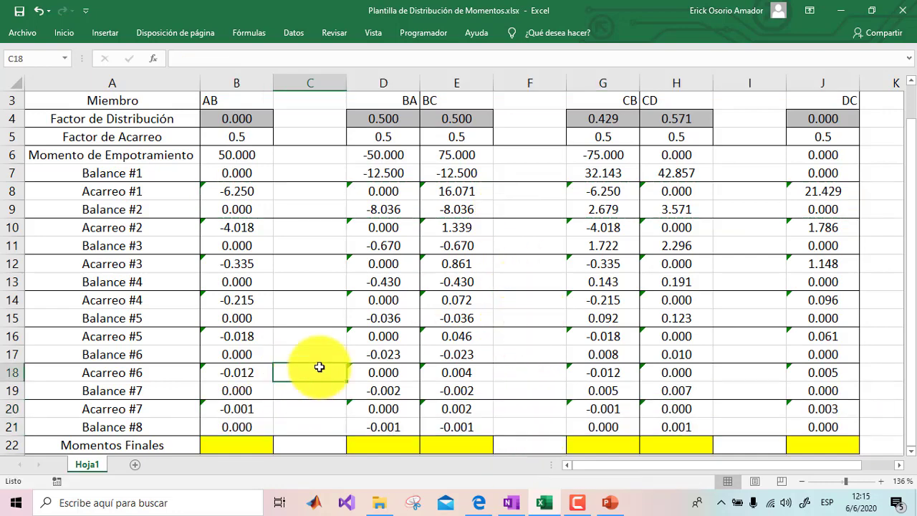
Step: Enter =SUMA(B6:B21) in B22 so AB's final moment reads 39.152
{"action": "left_click", "coordinate": [239, 441]}
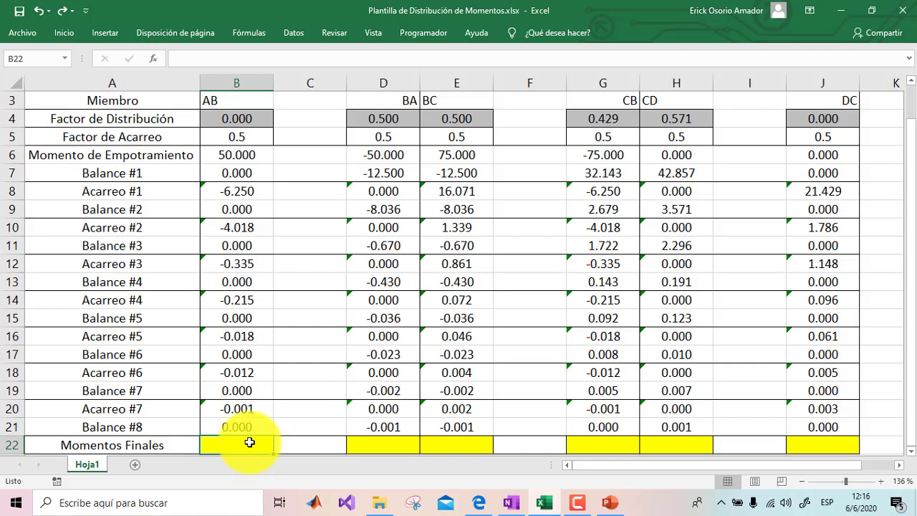
{"action": "type", "text": "=su"}
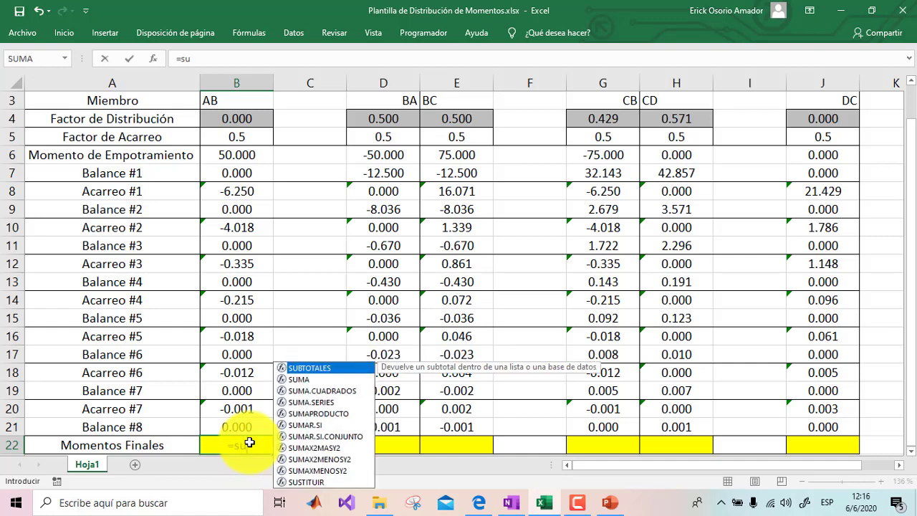
{"action": "type", "text": "ma"}
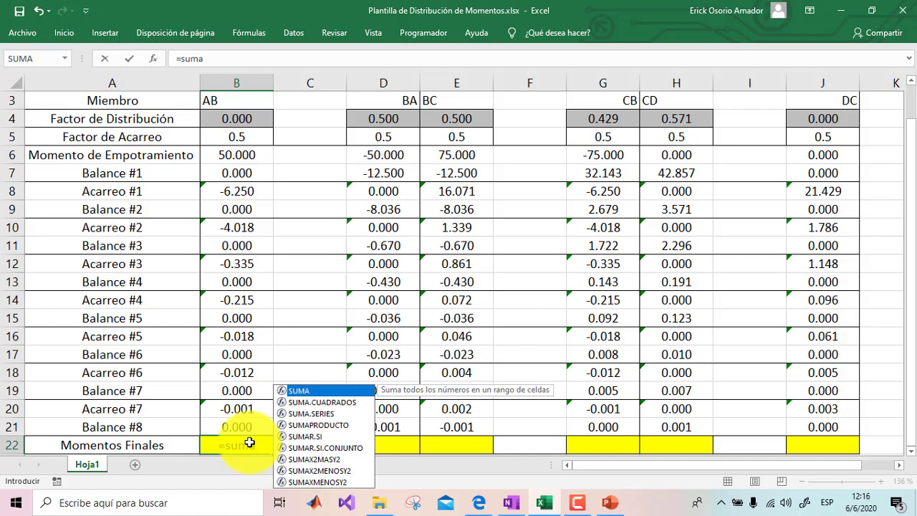
{"action": "type", "text": "("}
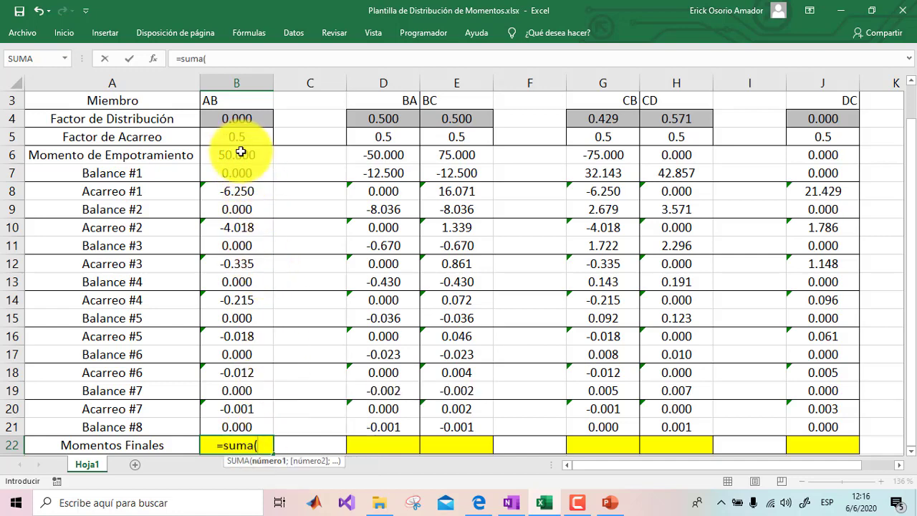
{"action": "left_click_drag", "start_coordinate": [241, 151], "coordinate": [244, 427]}
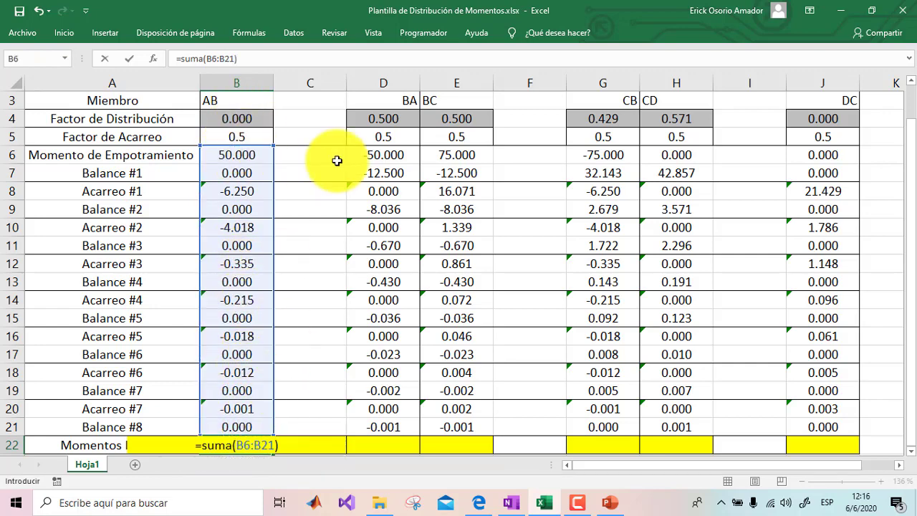
{"action": "key", "text": "Return"}
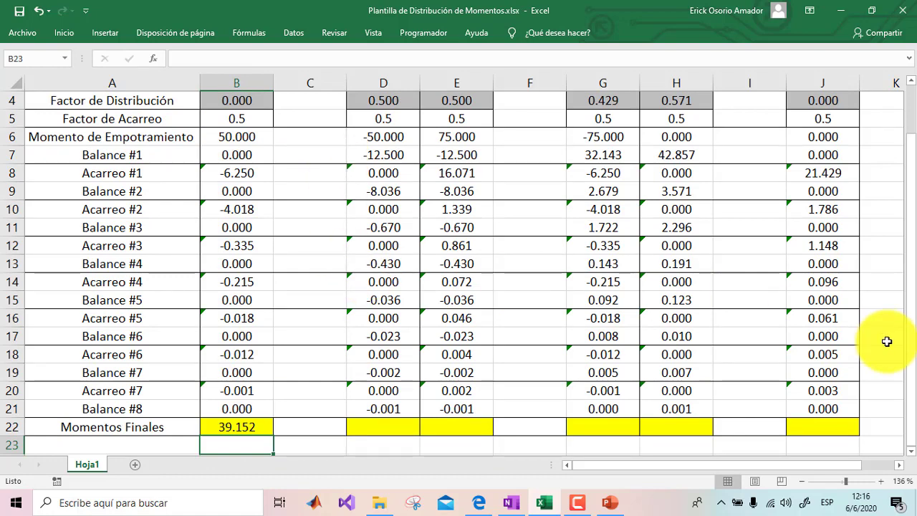
{"action": "left_click", "coordinate": [271, 427]}
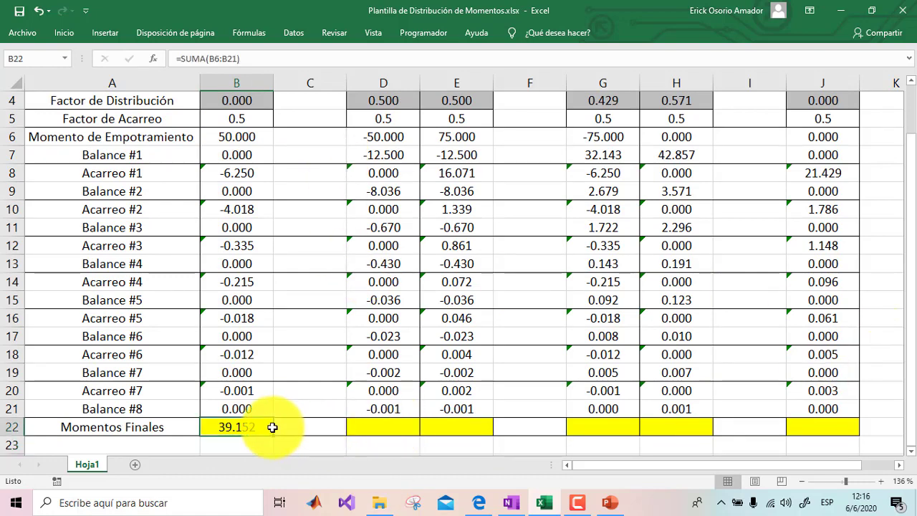
Step: Paste the B22 sum into D22, E22, G22, H22 and J22 (-71.698, 71.698, -49.056, 49.056, 24.528)
{"action": "key", "text": "ctrl+c"}
{"action": "left_click", "coordinate": [377, 427]}
{"action": "key", "text": "ctrl+v"}
{"action": "left_click", "coordinate": [465, 429]}
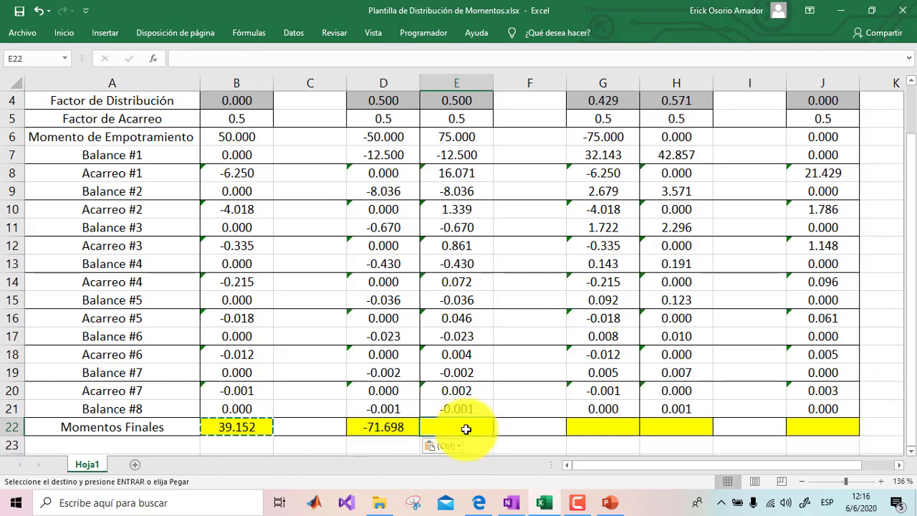
{"action": "key", "text": "ctrl+v"}
{"action": "left_click", "coordinate": [582, 427]}
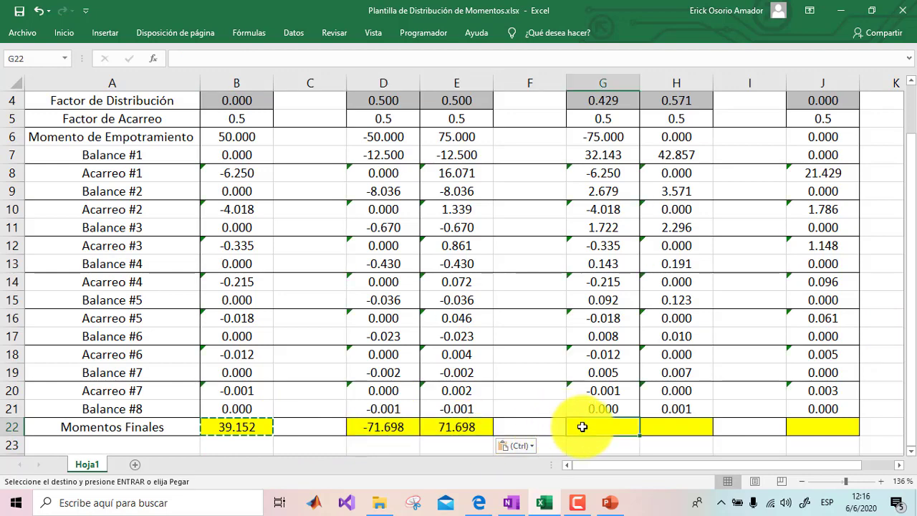
{"action": "key", "text": "ctrl+v"}
{"action": "left_click", "coordinate": [668, 426]}
{"action": "key", "text": "ctrl+v"}
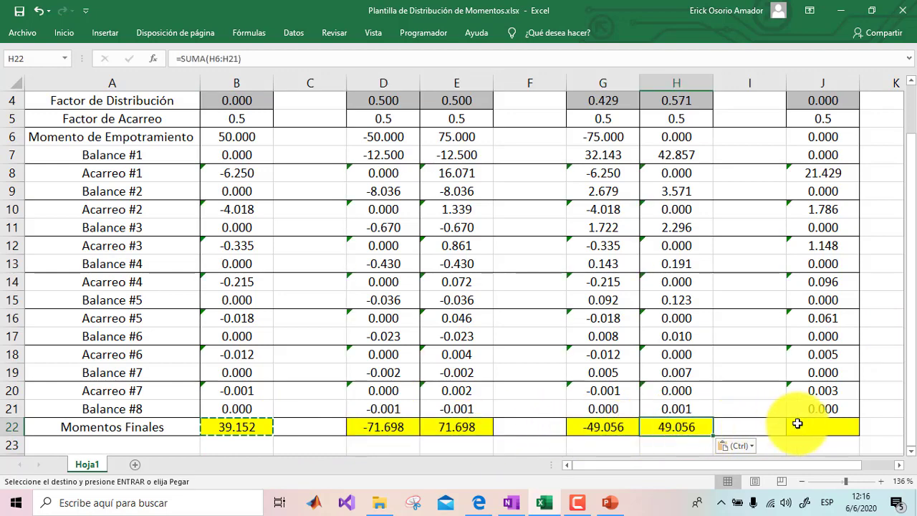
{"action": "left_click", "coordinate": [803, 424]}
{"action": "key", "text": "ctrl+v"}
{"action": "left_click", "coordinate": [877, 389]}
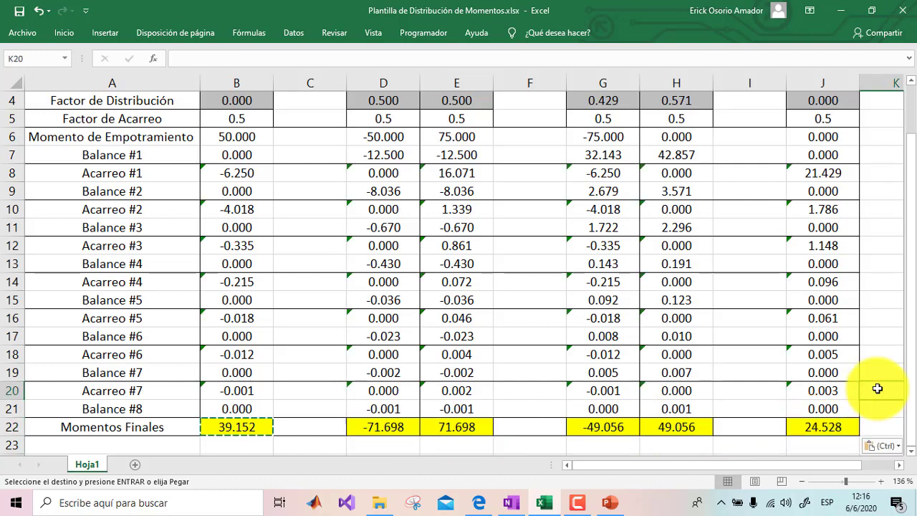
Step: Check the pasted final-moment formulas along row 22 and clear the copy marquee
{"action": "scroll", "coordinate": [877, 388], "scroll_direction": "up", "scroll_amount": 1}
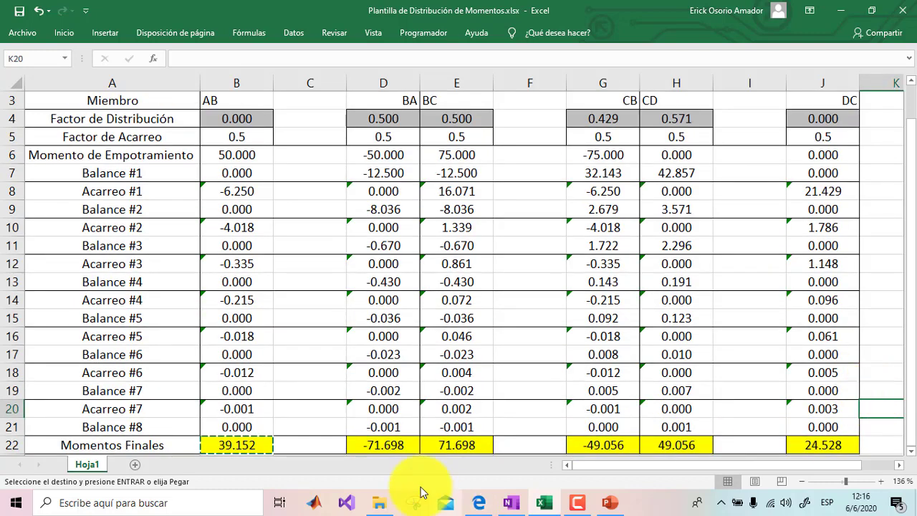
{"action": "left_click", "coordinate": [308, 445]}
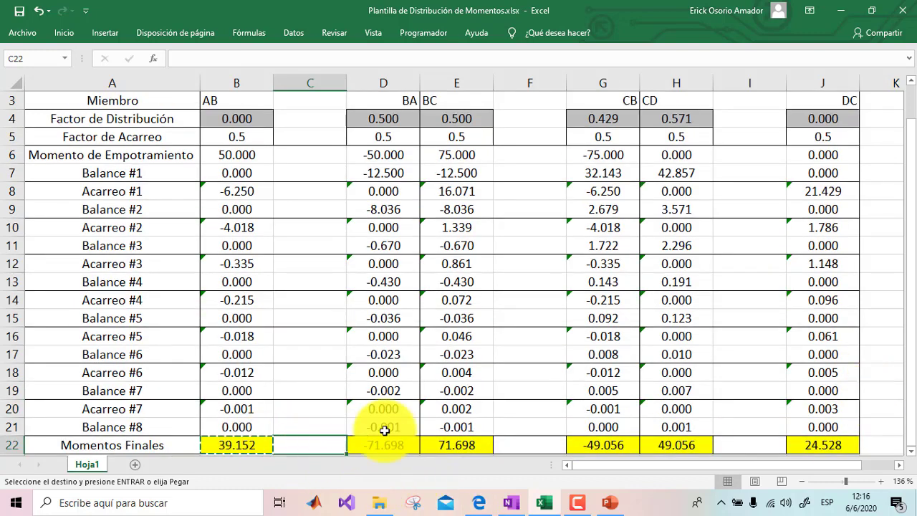
{"action": "left_click", "coordinate": [389, 442]}
{"action": "left_click", "coordinate": [465, 447]}
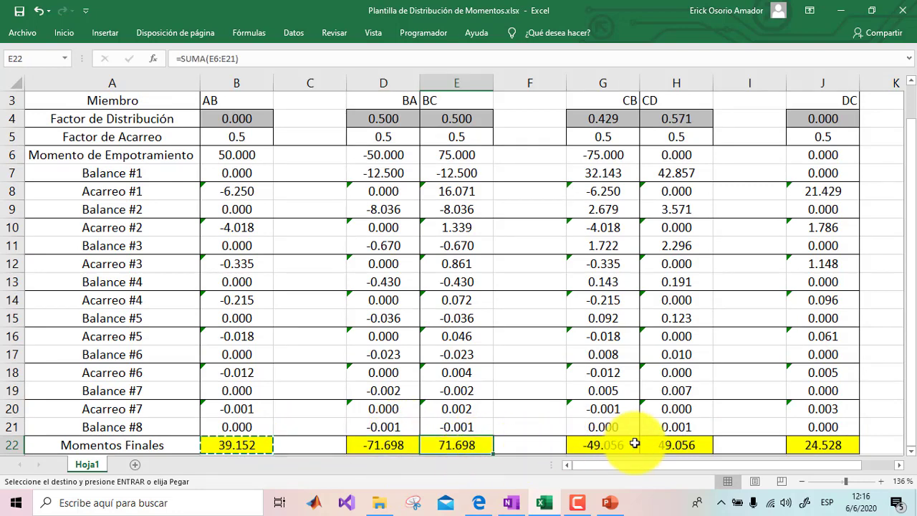
{"action": "left_click", "coordinate": [612, 445]}
{"action": "left_click", "coordinate": [673, 445]}
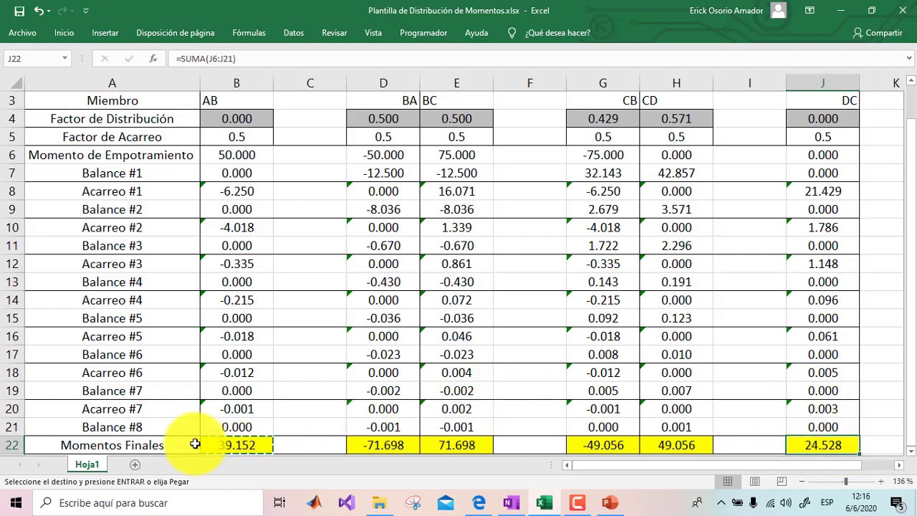
{"action": "left_click", "coordinate": [323, 405]}
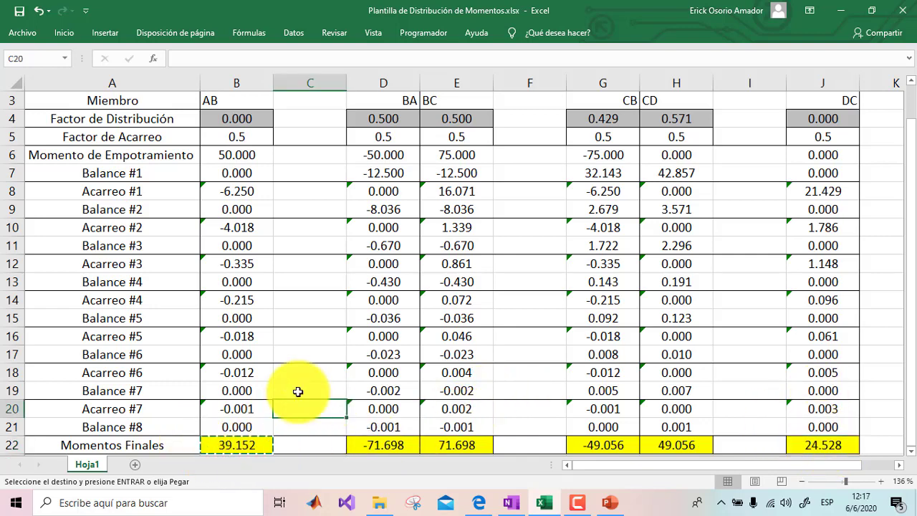
{"action": "key", "text": "Escape"}
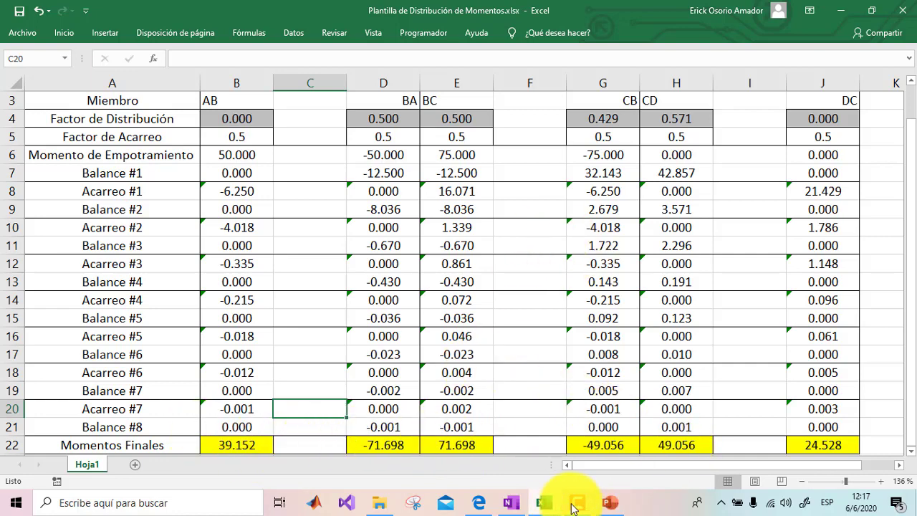
Step: Alternate between the spreadsheet and the handwritten Ejemplo 1 Dist. (Cont.) notes, ending with Excel minimised
{"action": "left_click", "coordinate": [511, 502]}
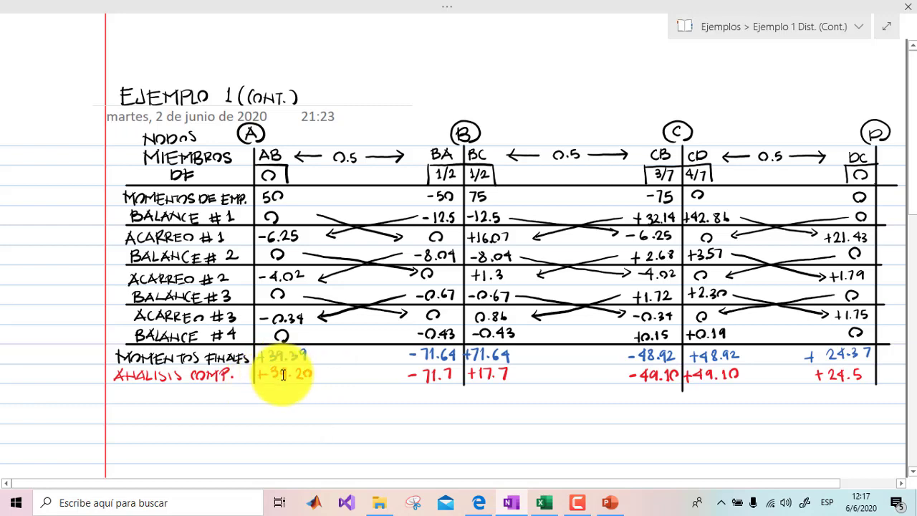
{"action": "left_click", "coordinate": [548, 507]}
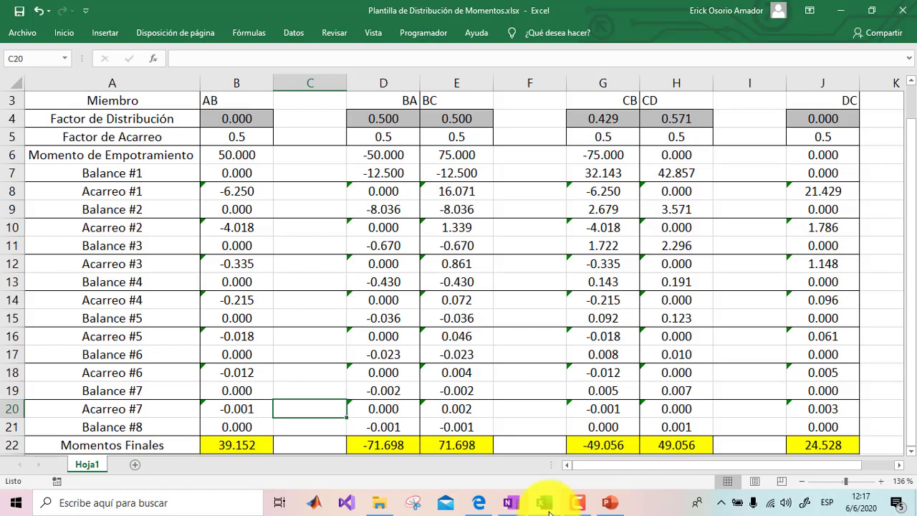
{"action": "left_click", "coordinate": [547, 504]}
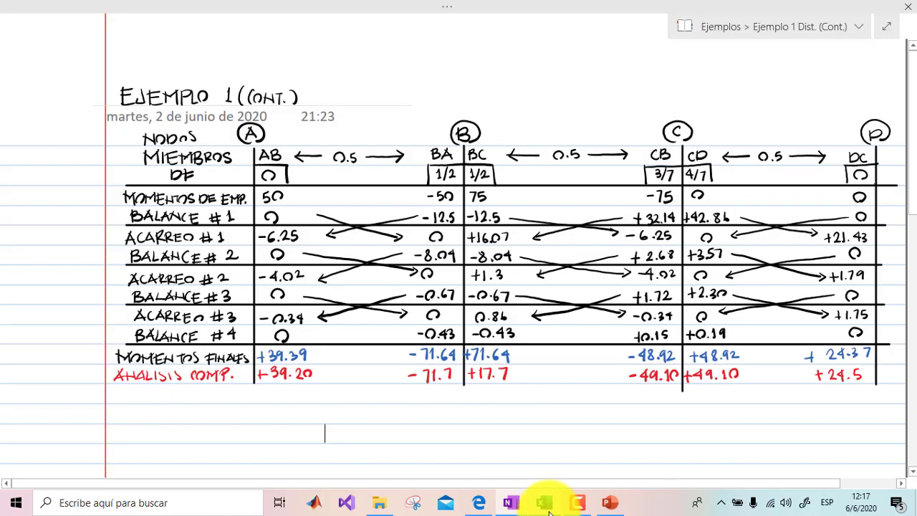
{"action": "left_click", "coordinate": [548, 507]}
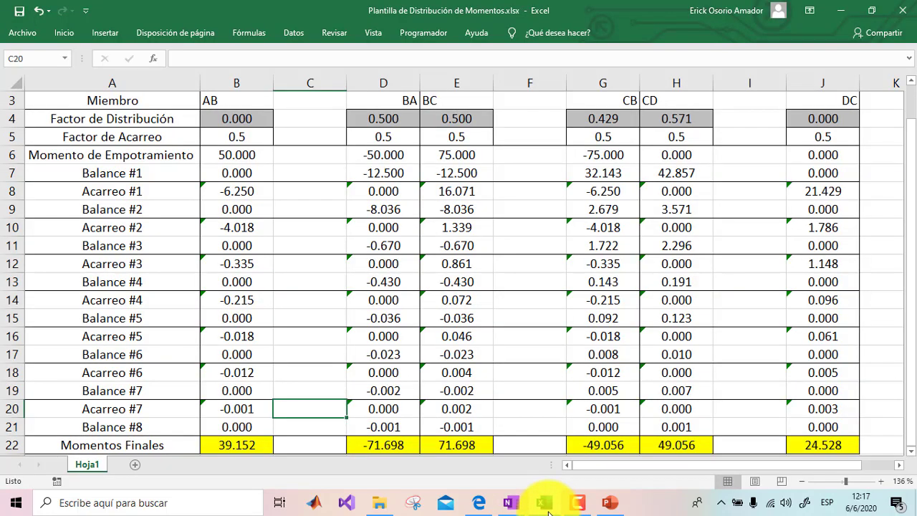
{"action": "left_click", "coordinate": [547, 505]}
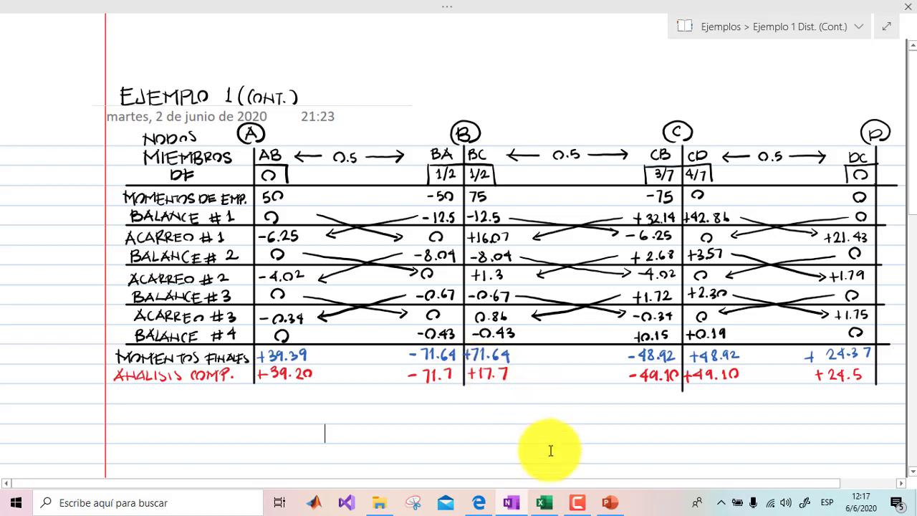
{"action": "mouse_move", "coordinate": [551, 507]}
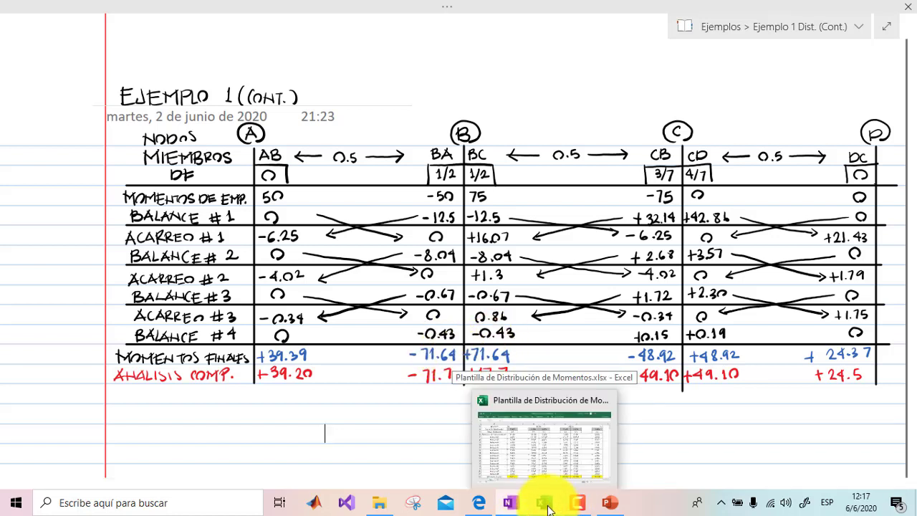
{"action": "left_click", "coordinate": [546, 504]}
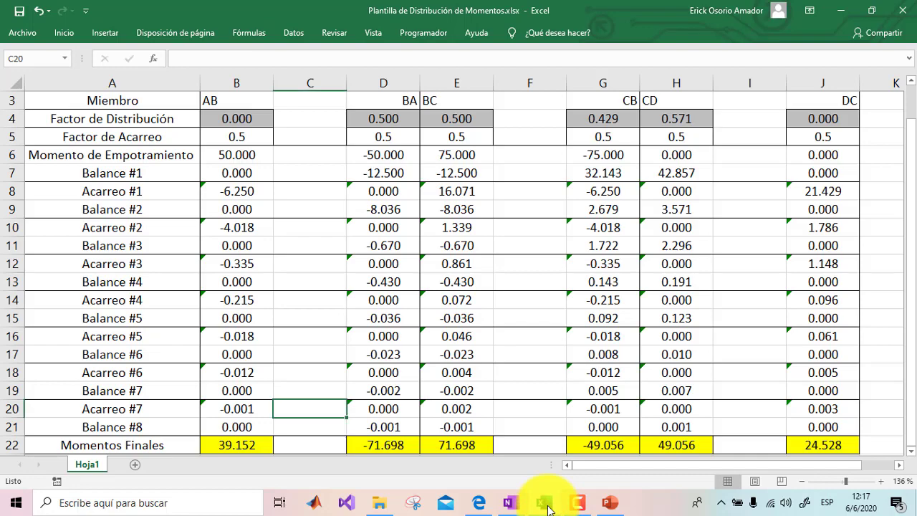
{"action": "left_click", "coordinate": [546, 504]}
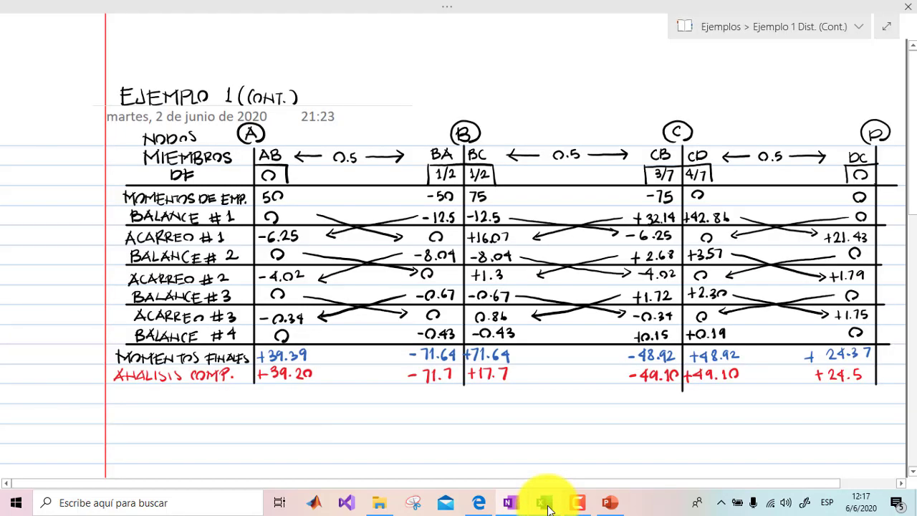
{"action": "left_click", "coordinate": [546, 503]}
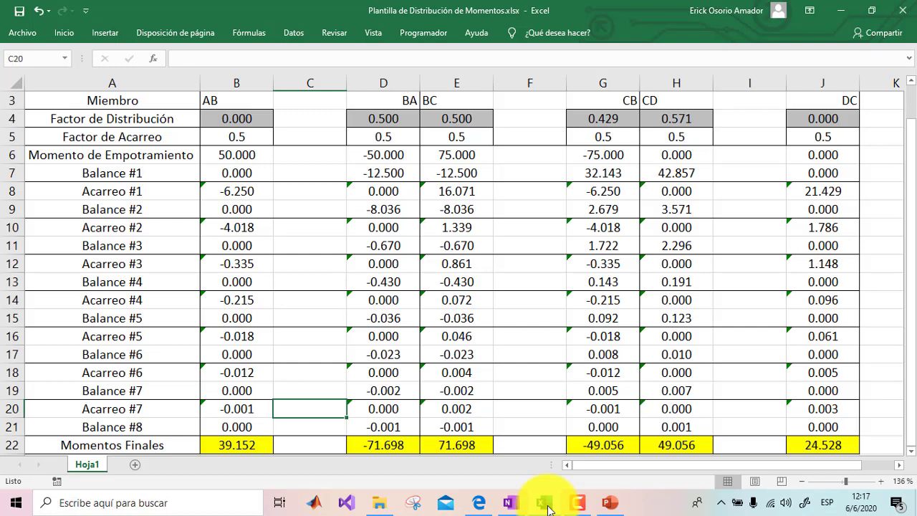
{"action": "left_click", "coordinate": [546, 503]}
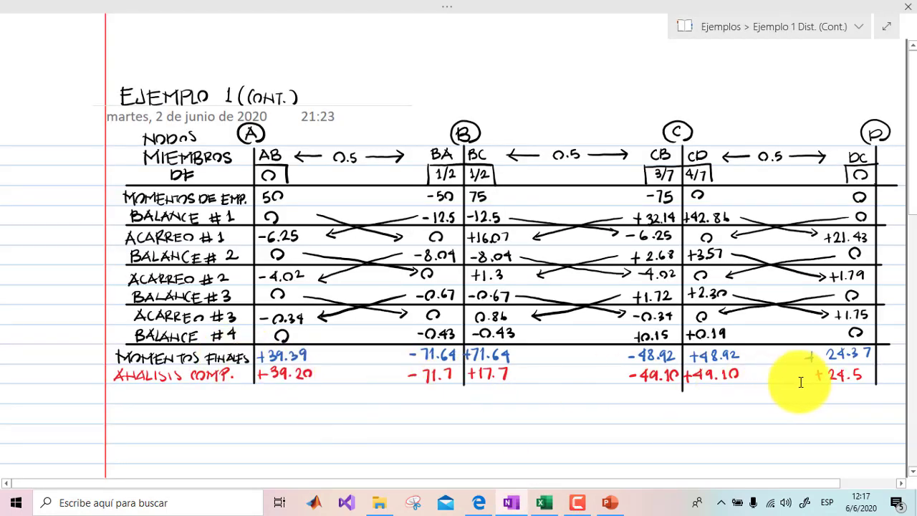
{"action": "mouse_move", "coordinate": [542, 504]}
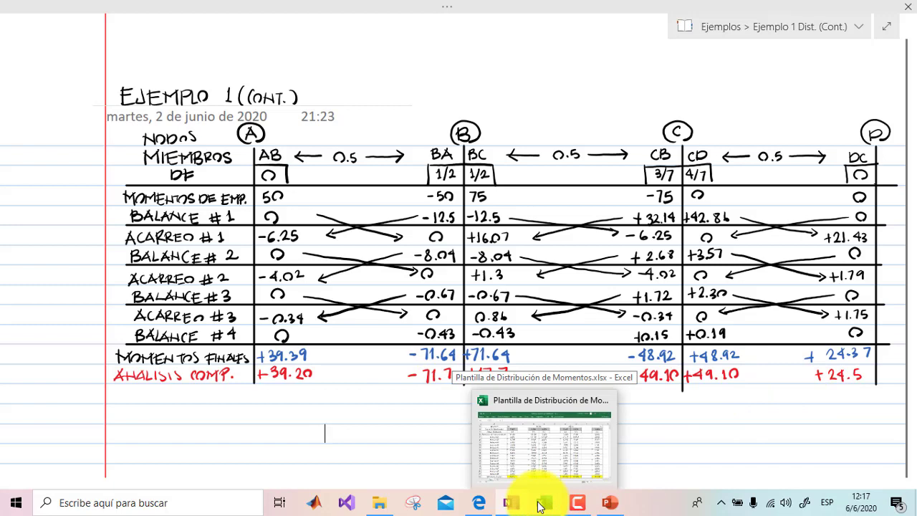
{"action": "left_click", "coordinate": [541, 506]}
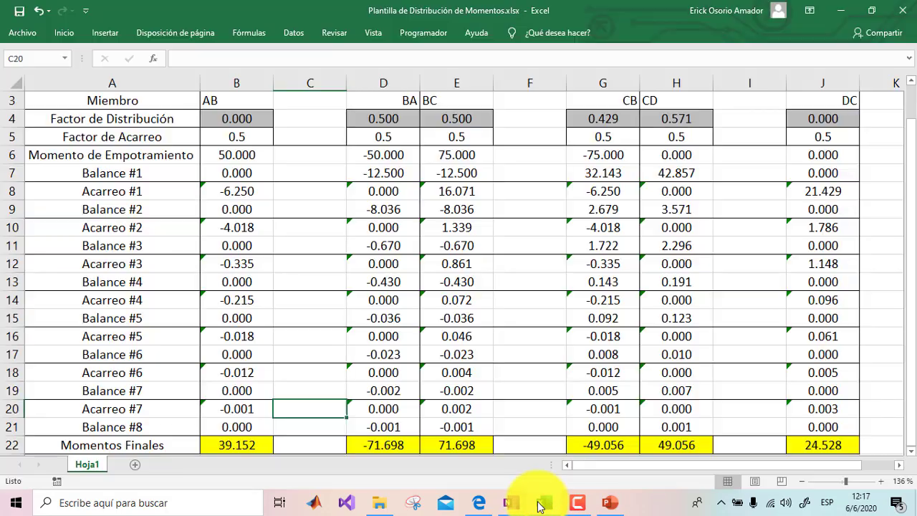
{"action": "left_click", "coordinate": [541, 506]}
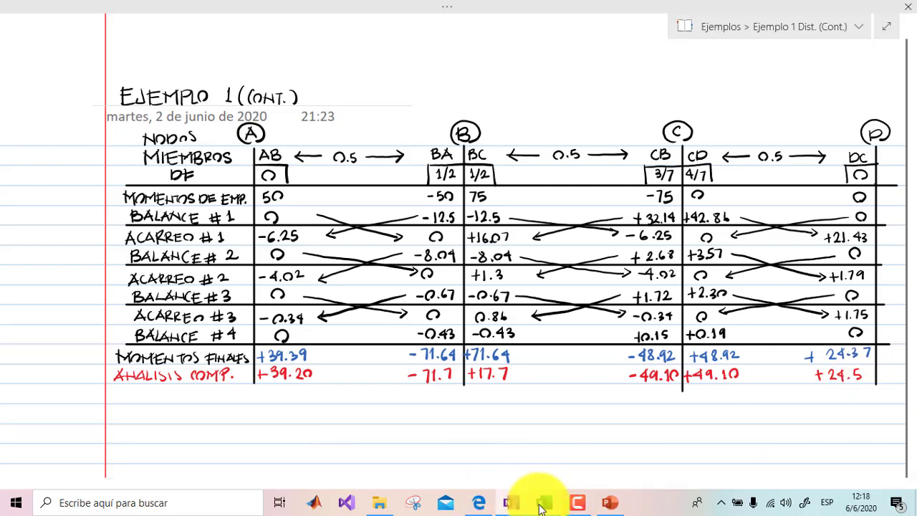
Step: Restore the Excel sheet over the notes to compare its Momentos Finales totals
{"action": "left_click", "coordinate": [545, 507]}
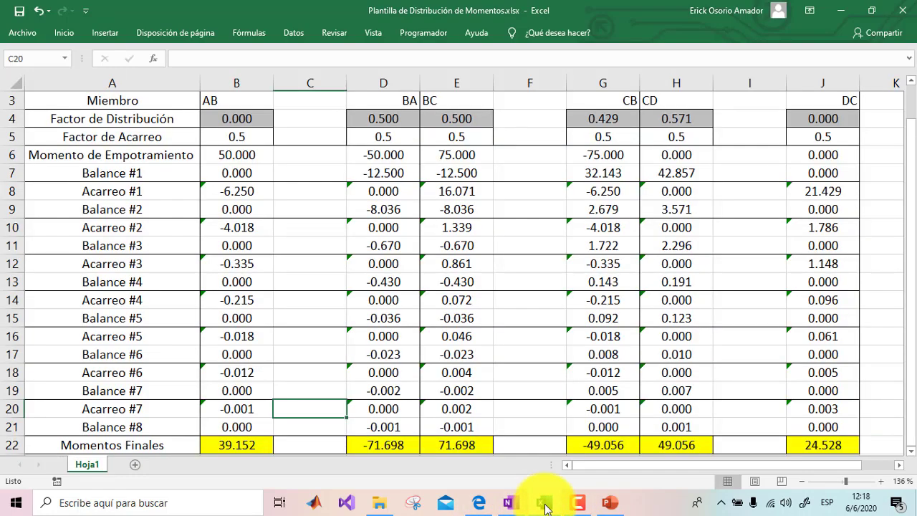